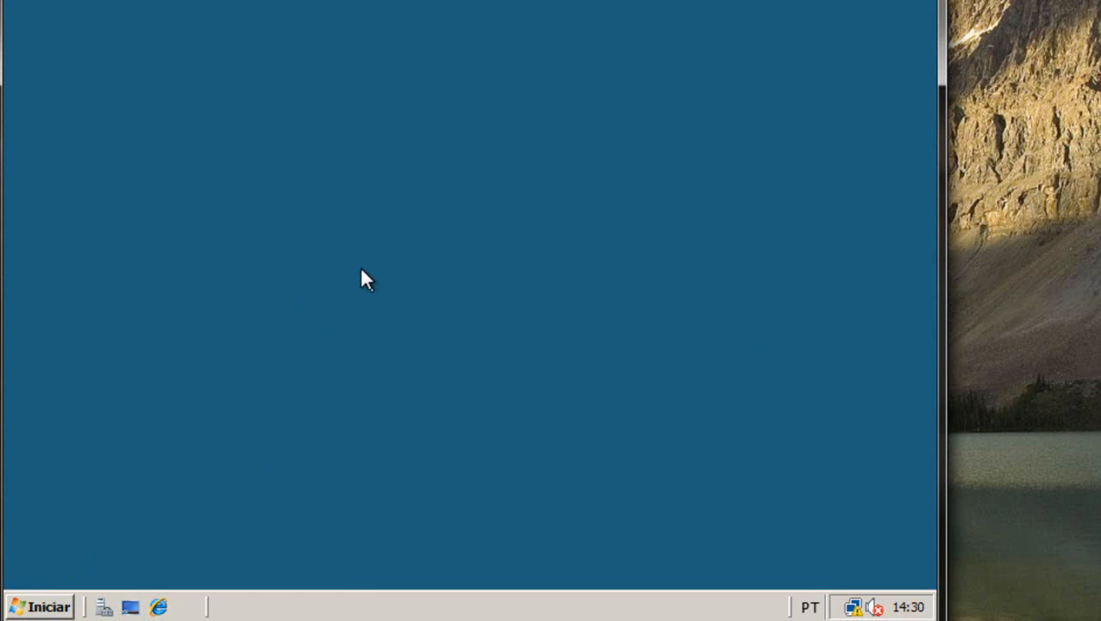
Open Server Manager from the quick-launch bar to view the srv08 server summary.
{"action": "left_click", "coordinate": [101, 610]}
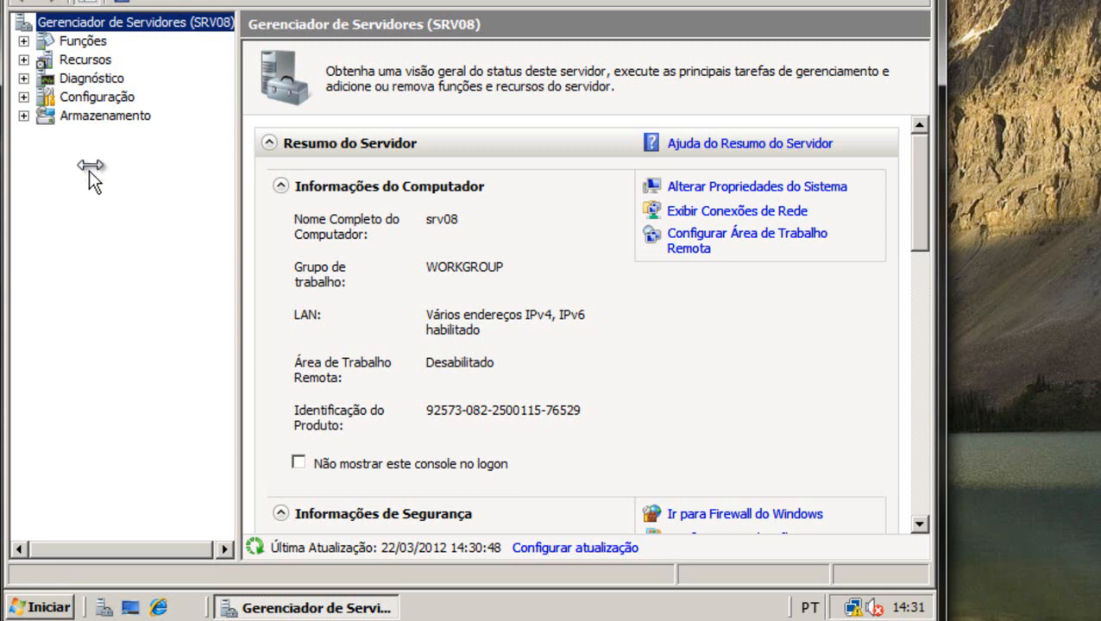
Show the Funções summary, then the Recursos page listing DNS Server Tools as installed.
{"action": "left_click", "coordinate": [83, 42]}
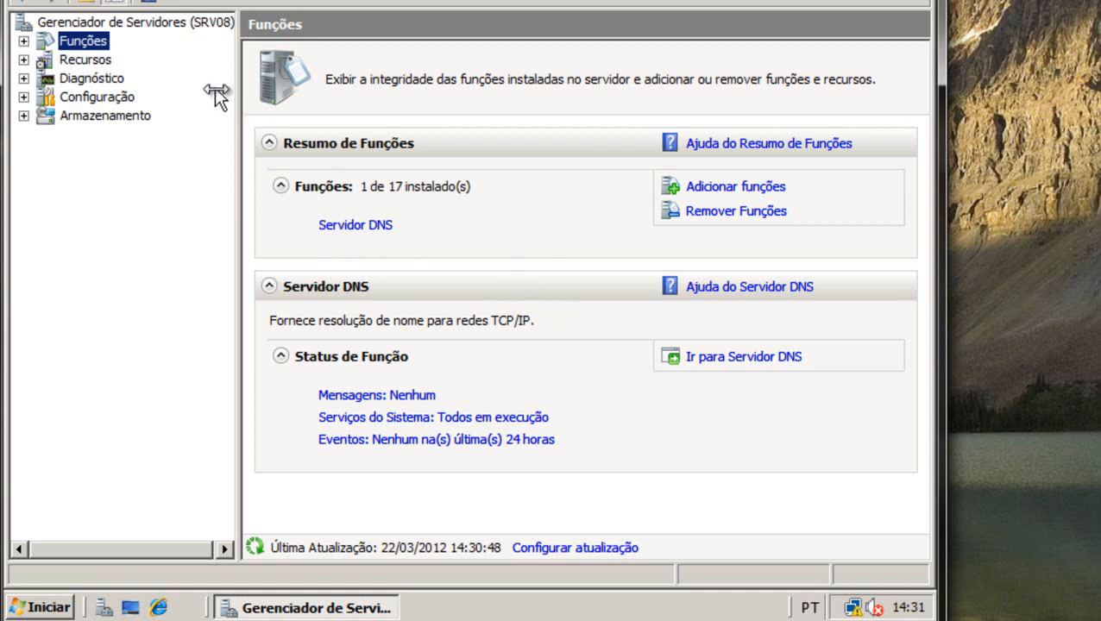
{"action": "left_click", "coordinate": [88, 60]}
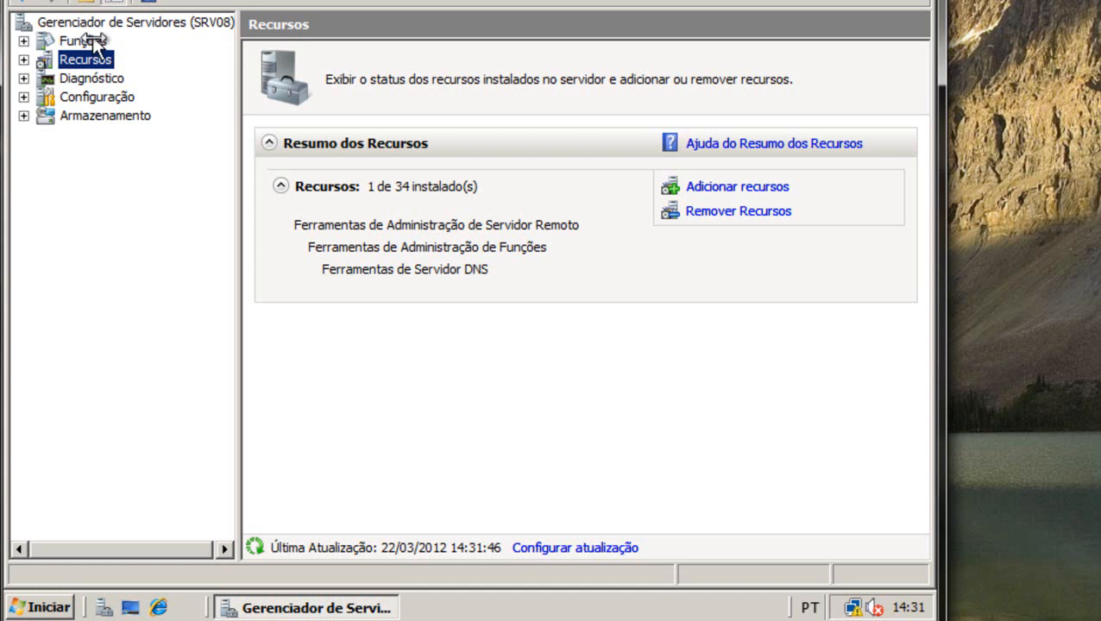
Revisit Funções and Recursos, then show Diagnóstico with Event Viewer, Performance and Device Manager.
{"action": "left_click", "coordinate": [83, 41]}
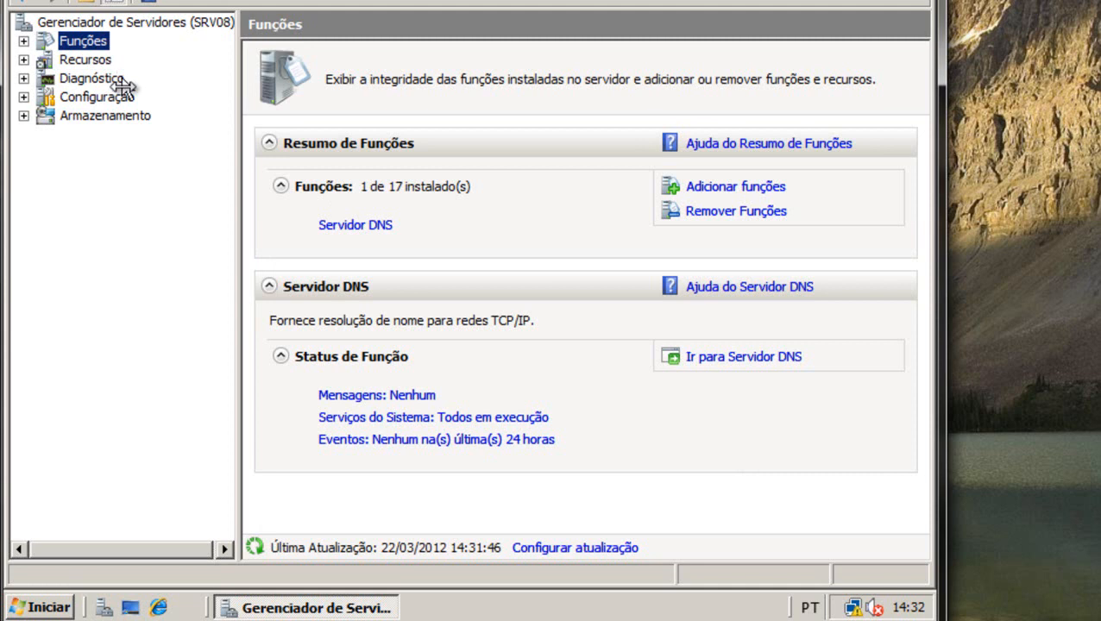
{"action": "left_click", "coordinate": [86, 59]}
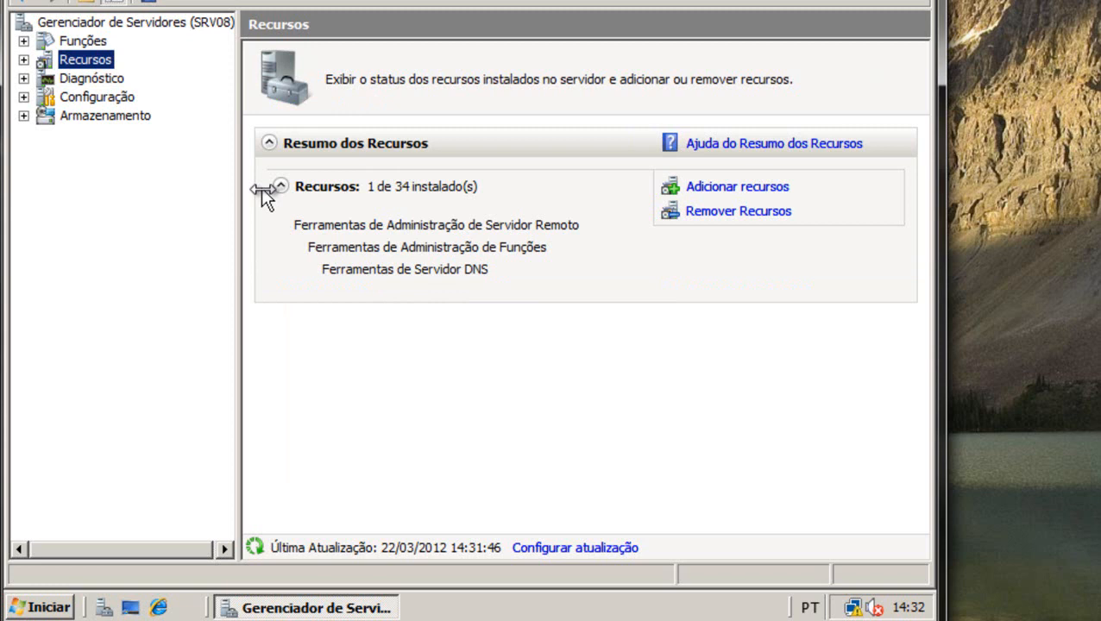
{"action": "left_click", "coordinate": [91, 78]}
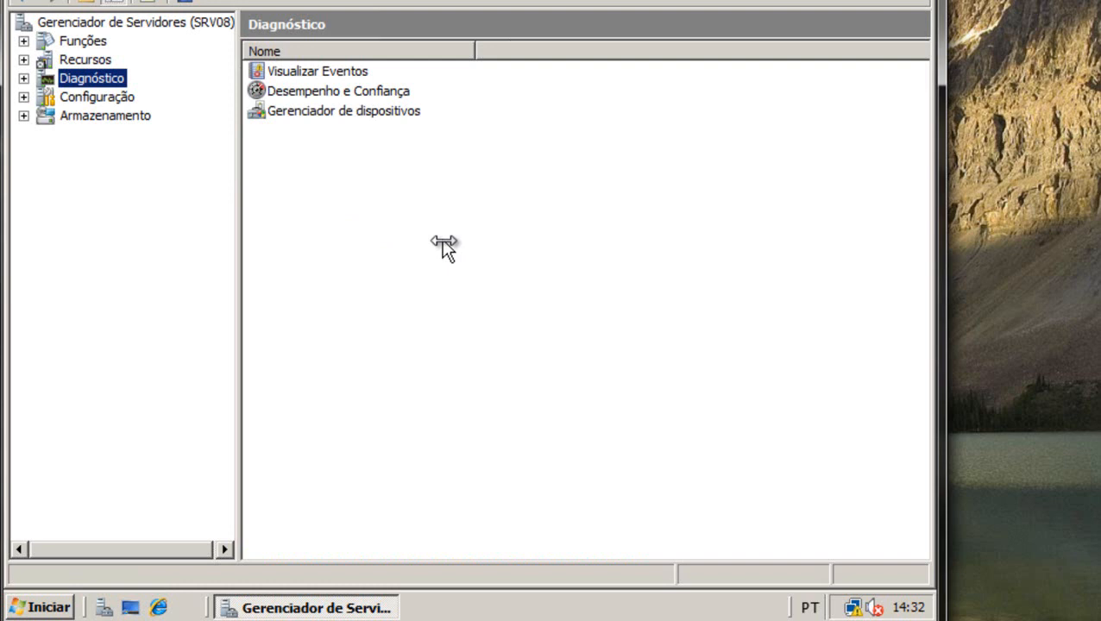
Open Gerenciamento de disco under Configuração > Armazenamento to see Disk 0's C: volume and unallocated space.
{"action": "left_click", "coordinate": [121, 98]}
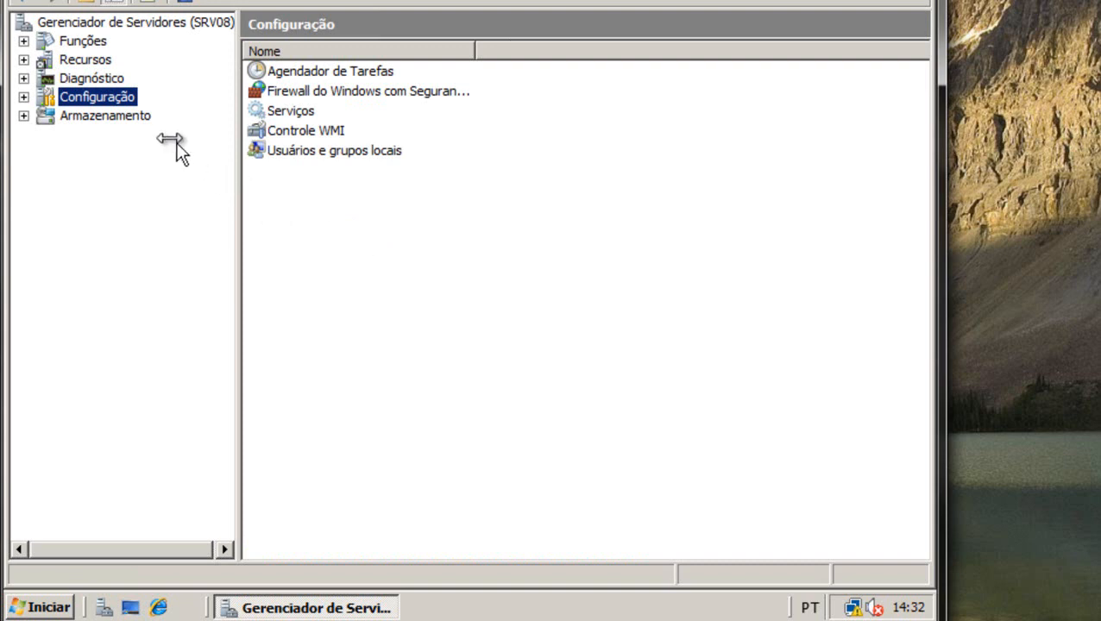
{"action": "left_click", "coordinate": [123, 119]}
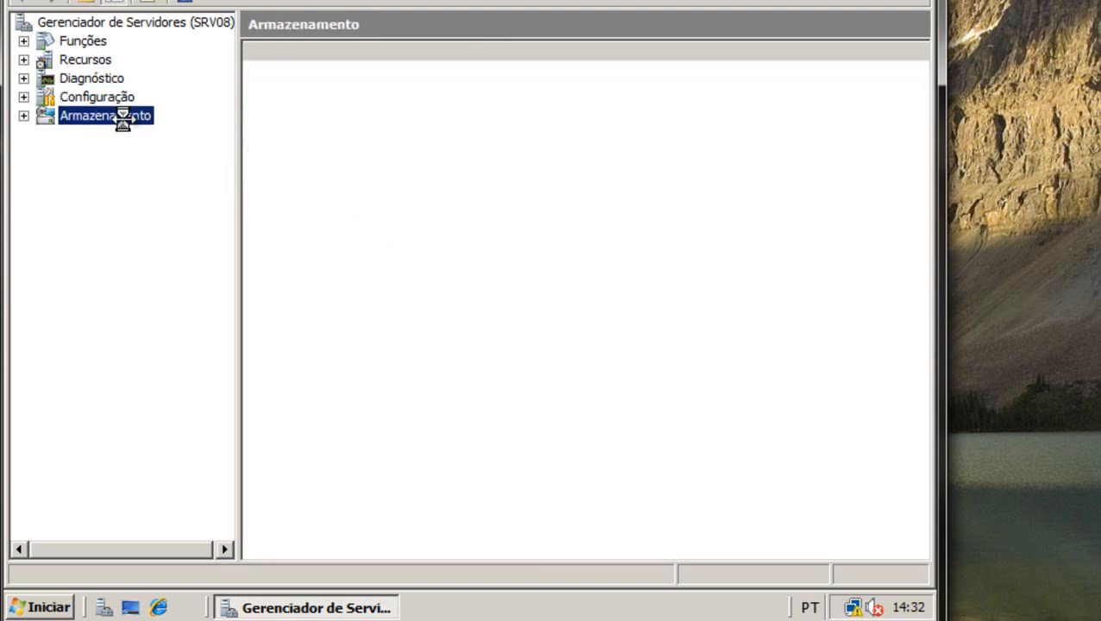
{"action": "left_click", "coordinate": [23, 116]}
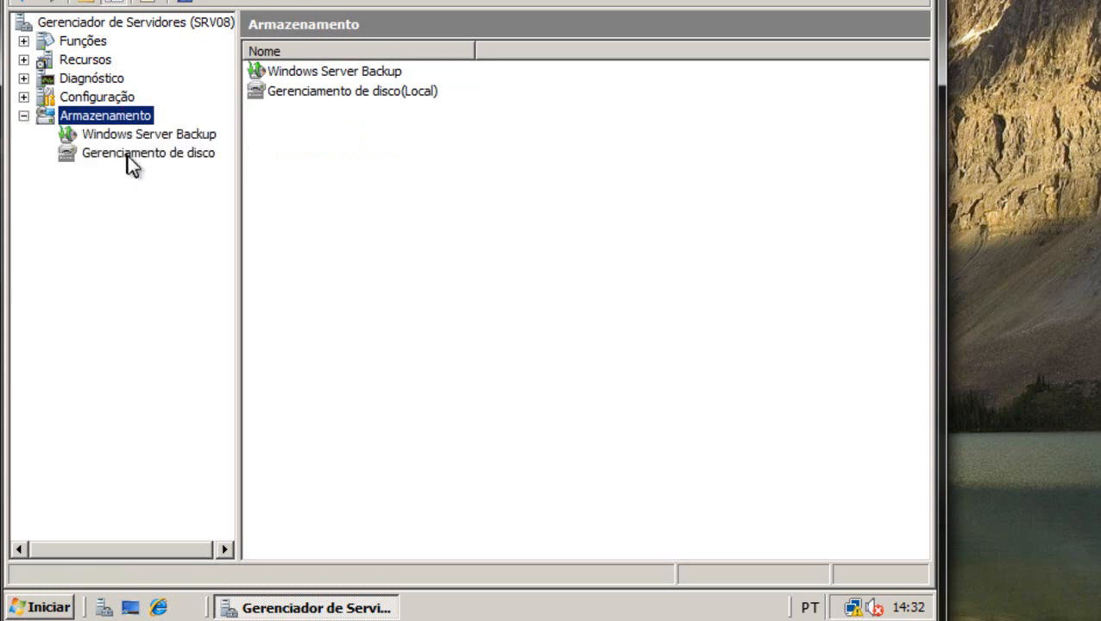
{"action": "left_click", "coordinate": [128, 153]}
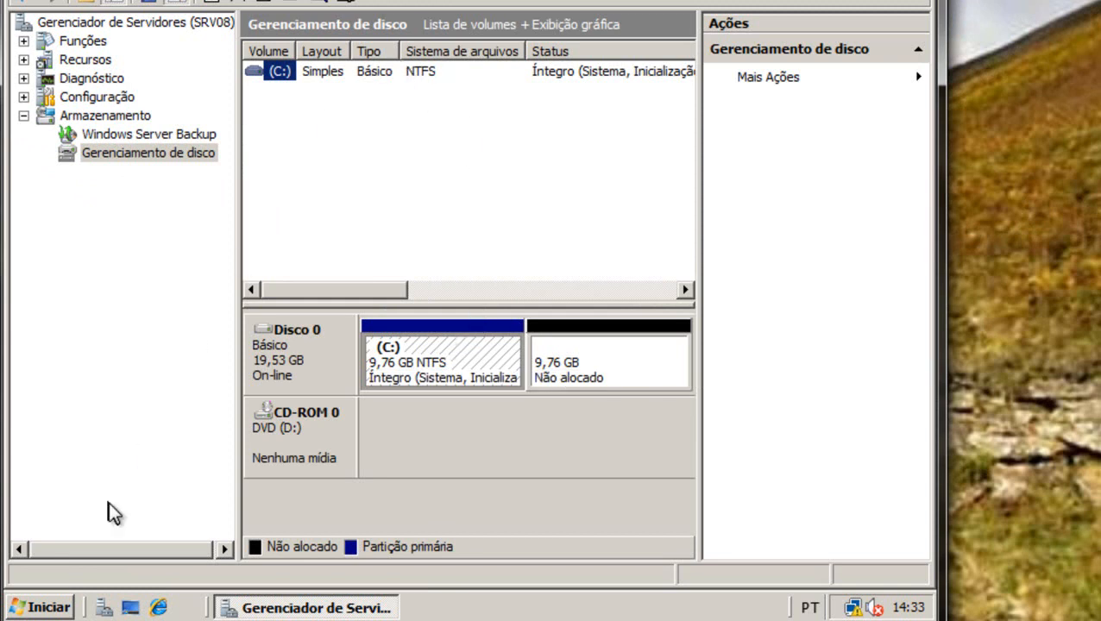
Dismiss the Iniciar menu and return to the Funções page showing Servidor DNS installed.
{"action": "left_click", "coordinate": [62, 606]}
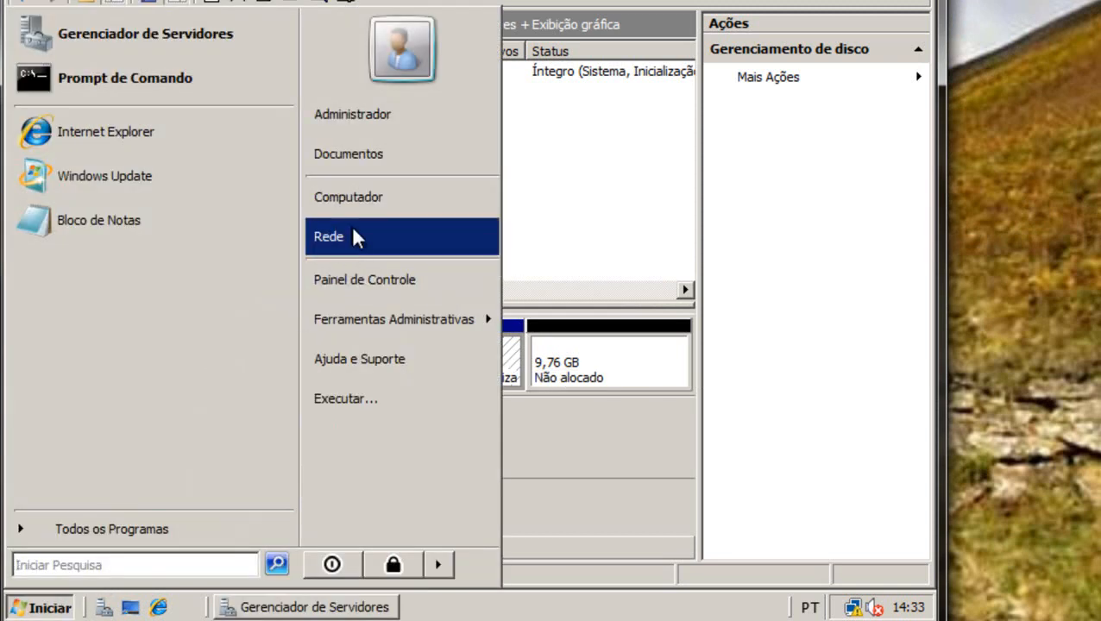
{"action": "right_click", "coordinate": [399, 200]}
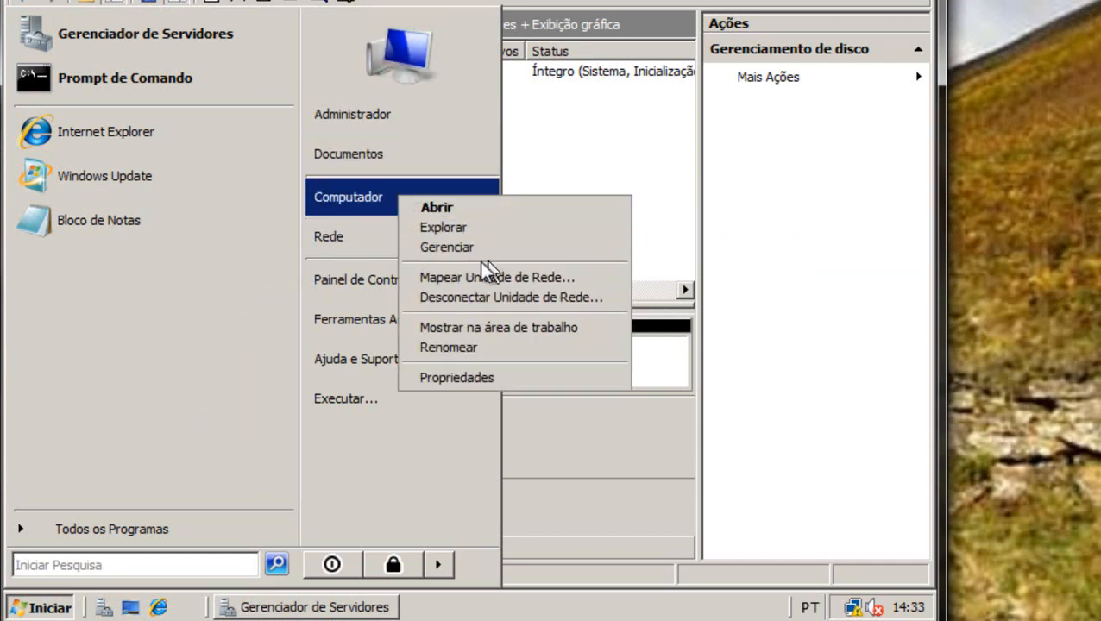
{"action": "left_click", "coordinate": [596, 162]}
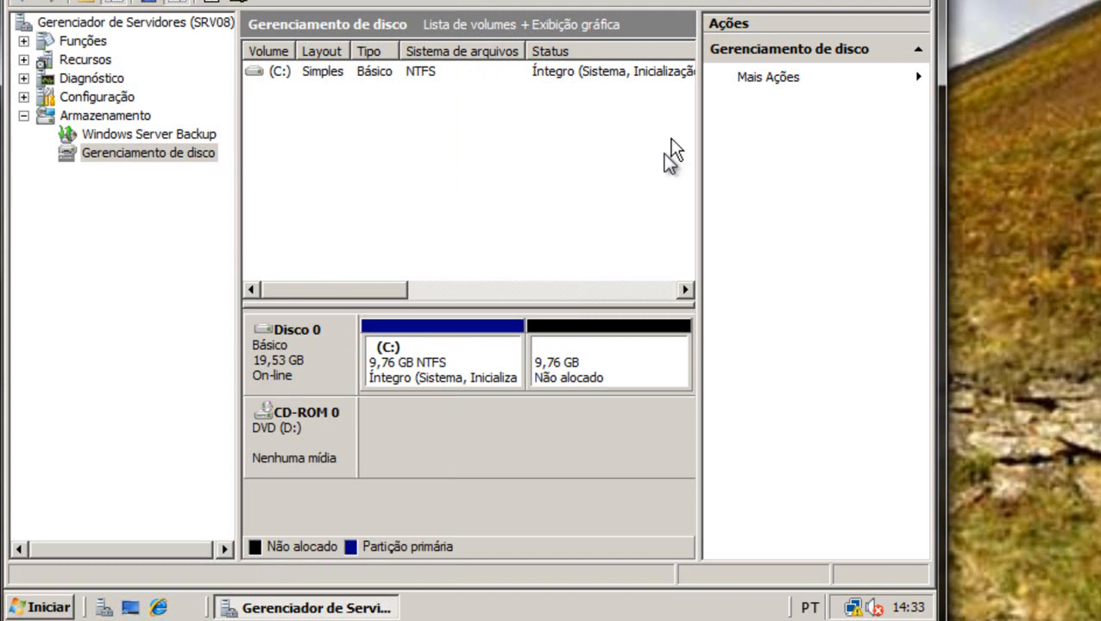
{"action": "left_click", "coordinate": [81, 41]}
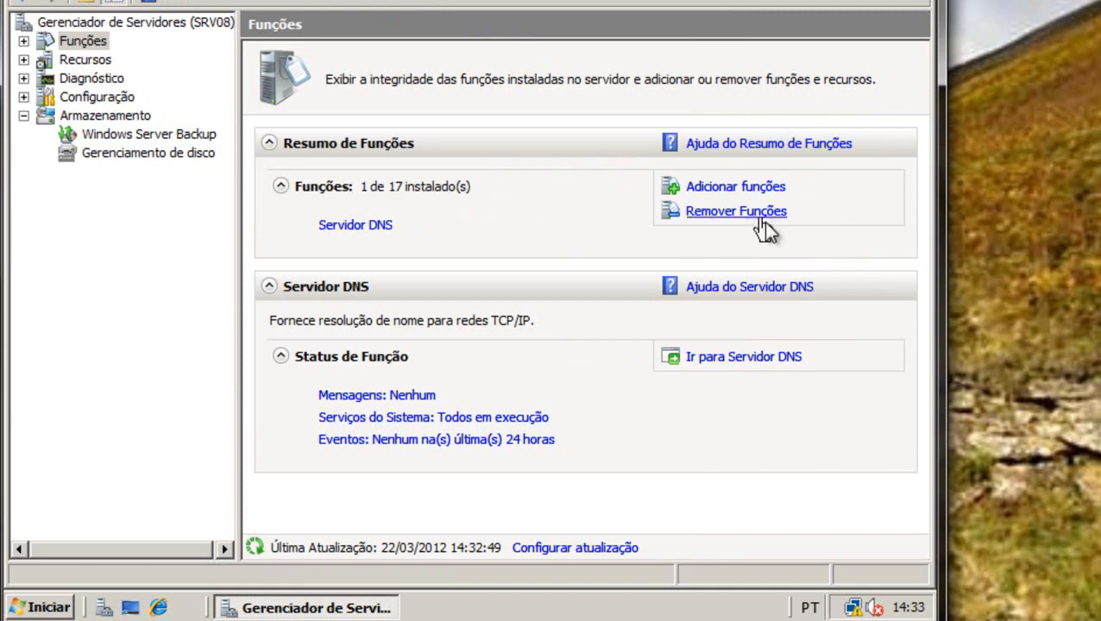
{"action": "left_click", "coordinate": [771, 189]}
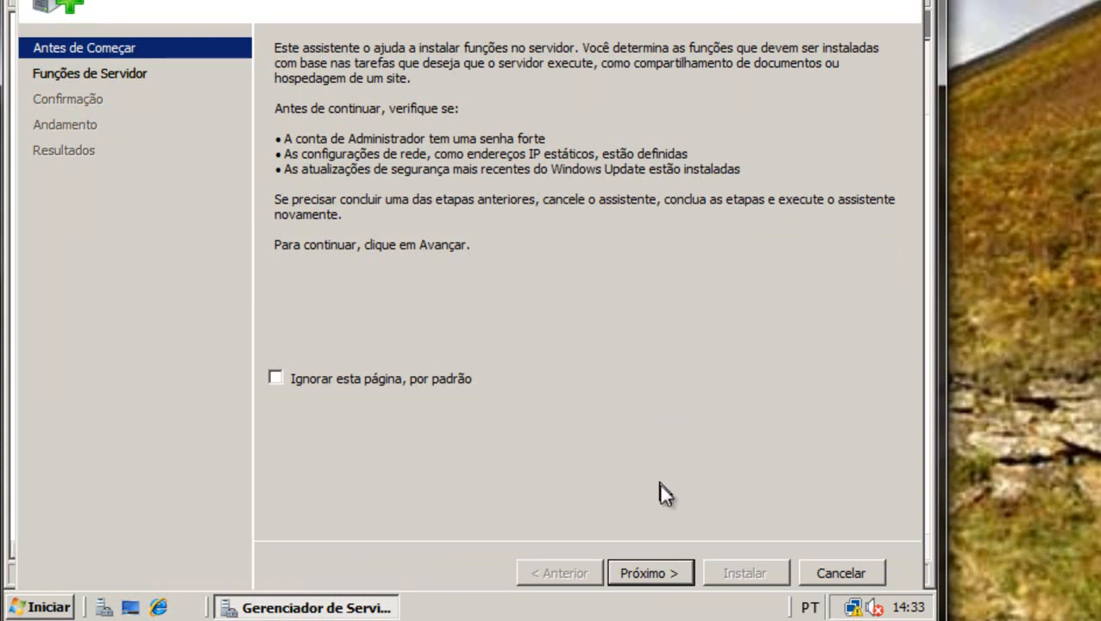
{"action": "left_click", "coordinate": [664, 571]}
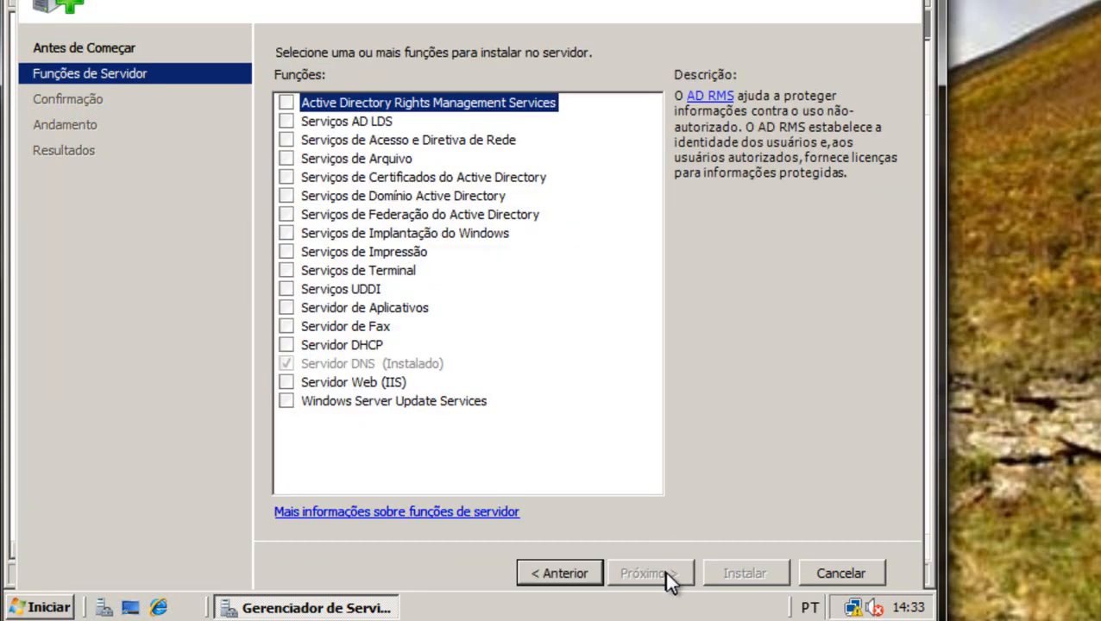
{"action": "left_click", "coordinate": [434, 366]}
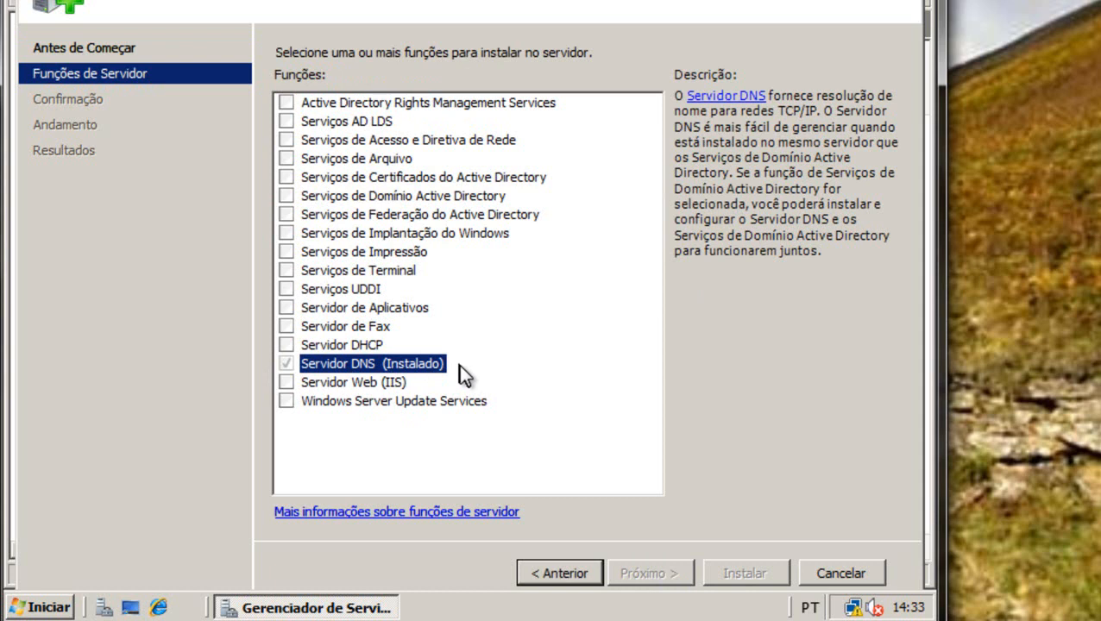
{"action": "left_click", "coordinate": [849, 571]}
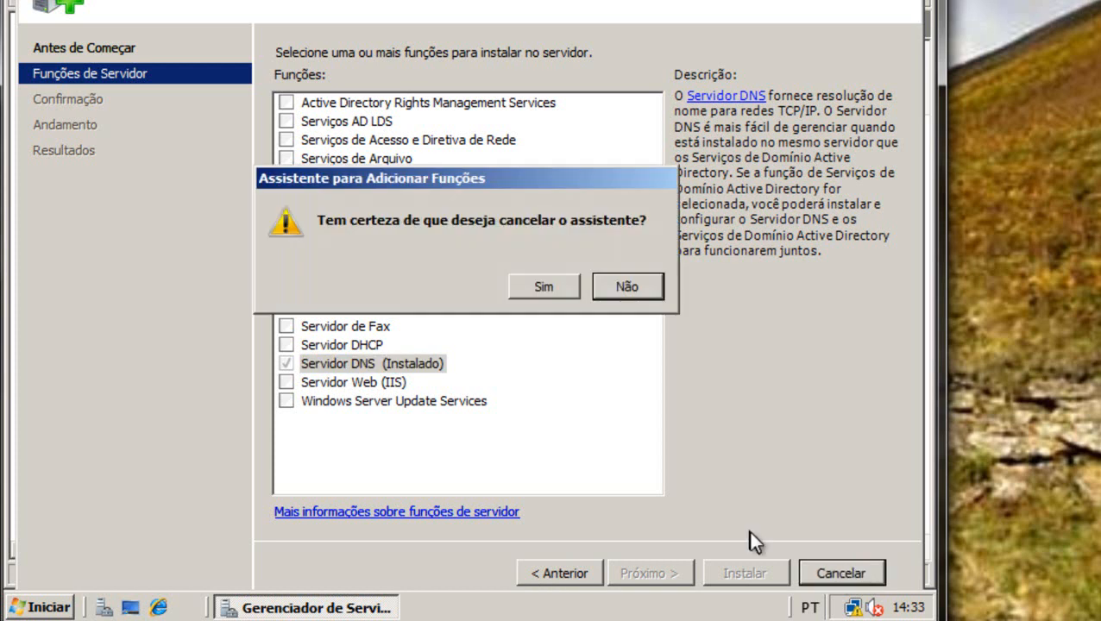
{"action": "left_click", "coordinate": [543, 285]}
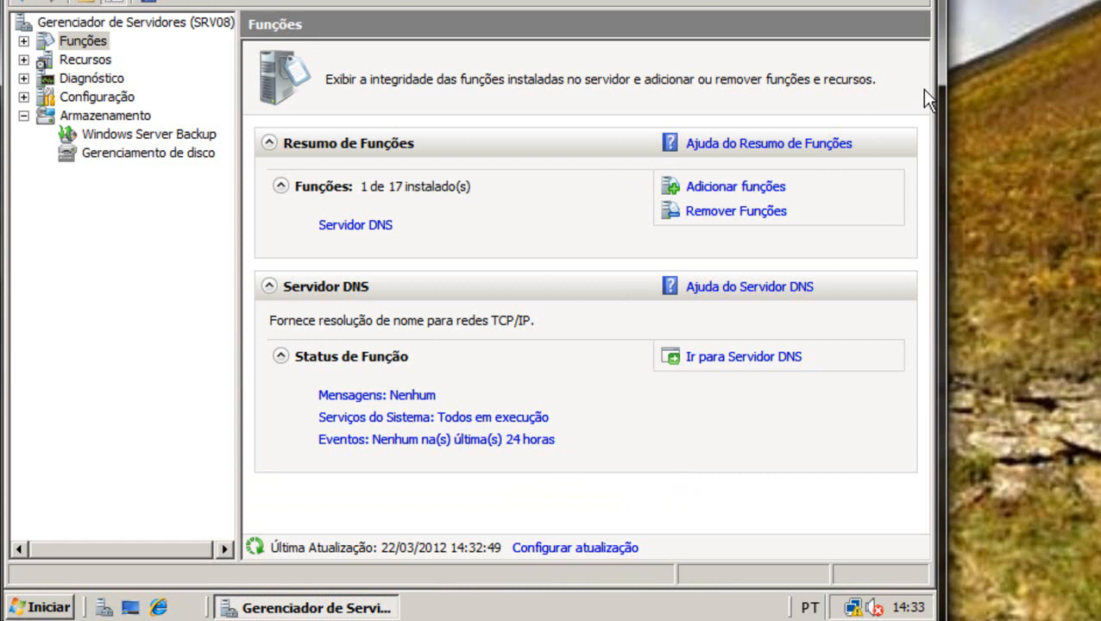
Close Server Manager, launch DNS Manager, and show SRV08's empty Zonas de pesquisa direta.
{"action": "left_click", "coordinate": [920, 2]}
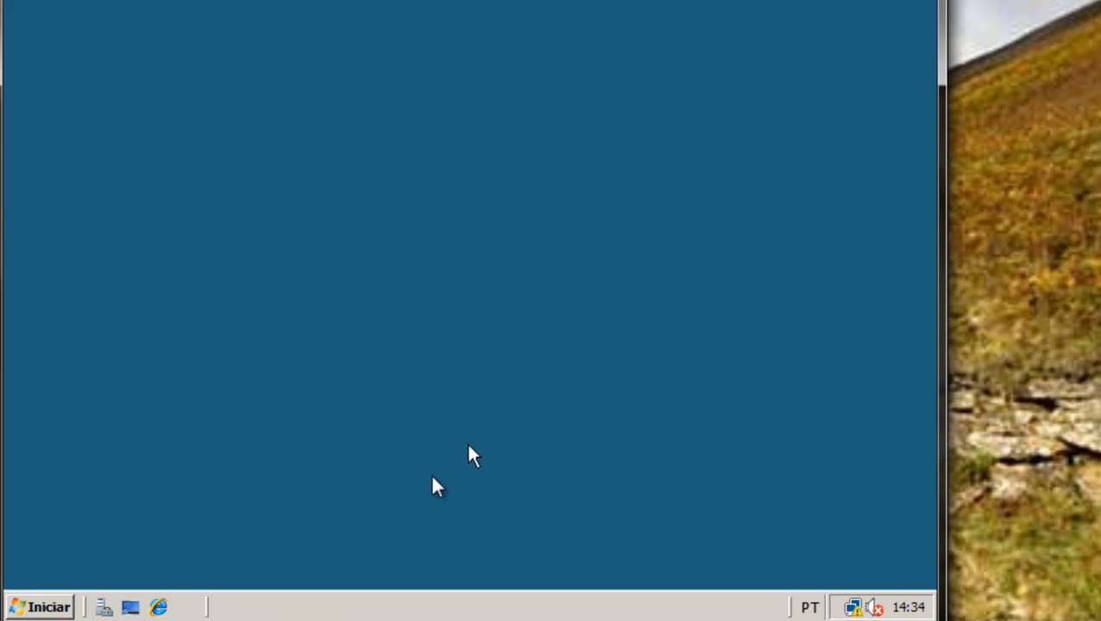
{"action": "left_click", "coordinate": [41, 606]}
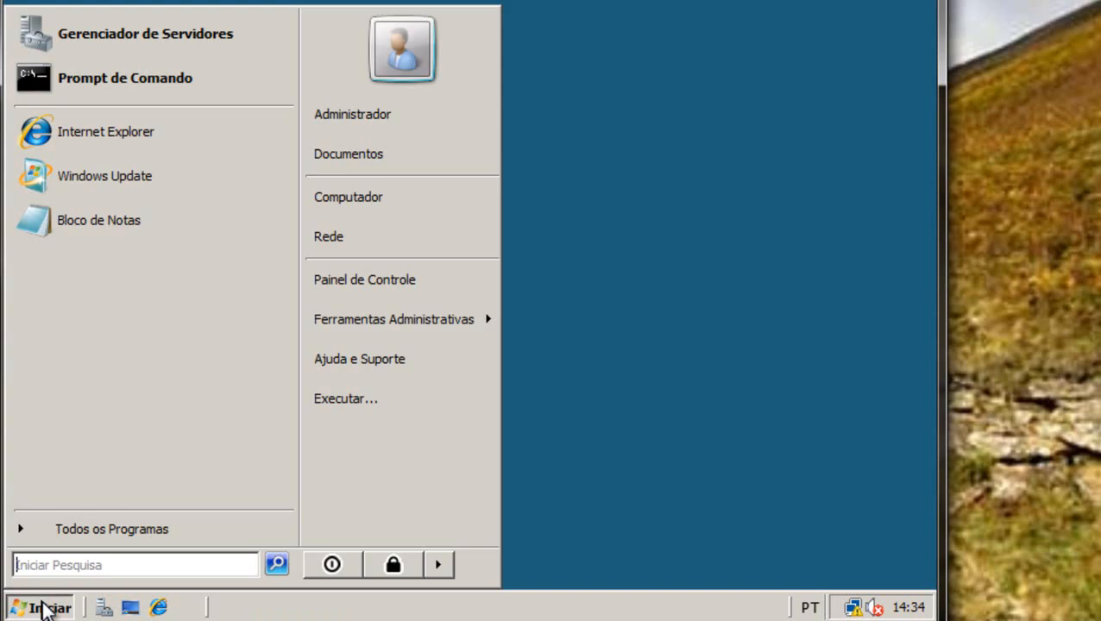
{"action": "mouse_move", "coordinate": [382, 320]}
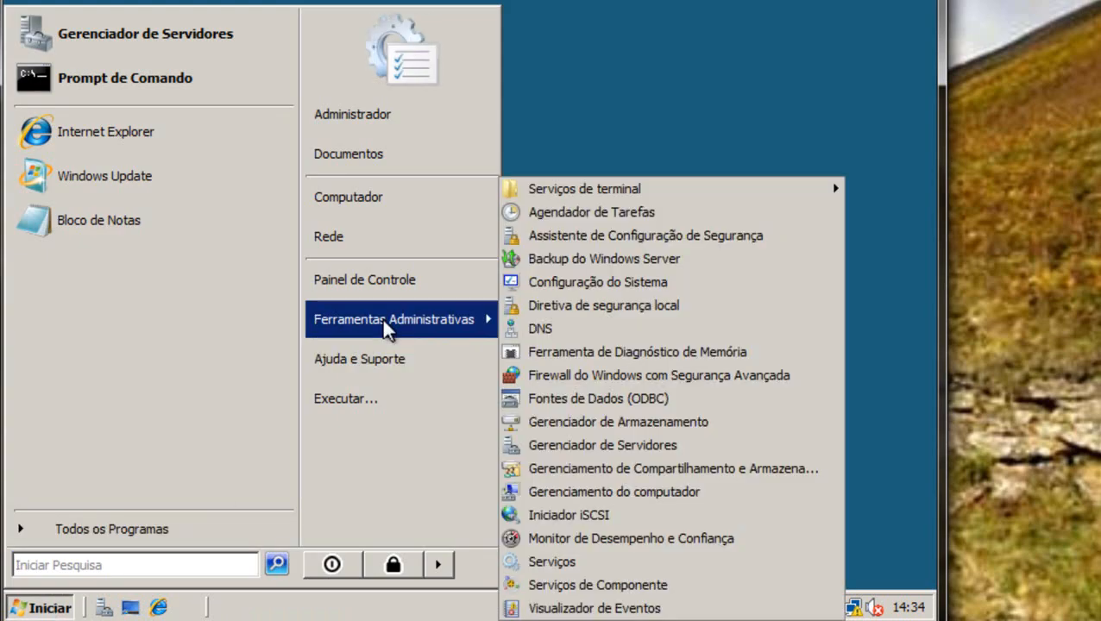
{"action": "left_click", "coordinate": [556, 327]}
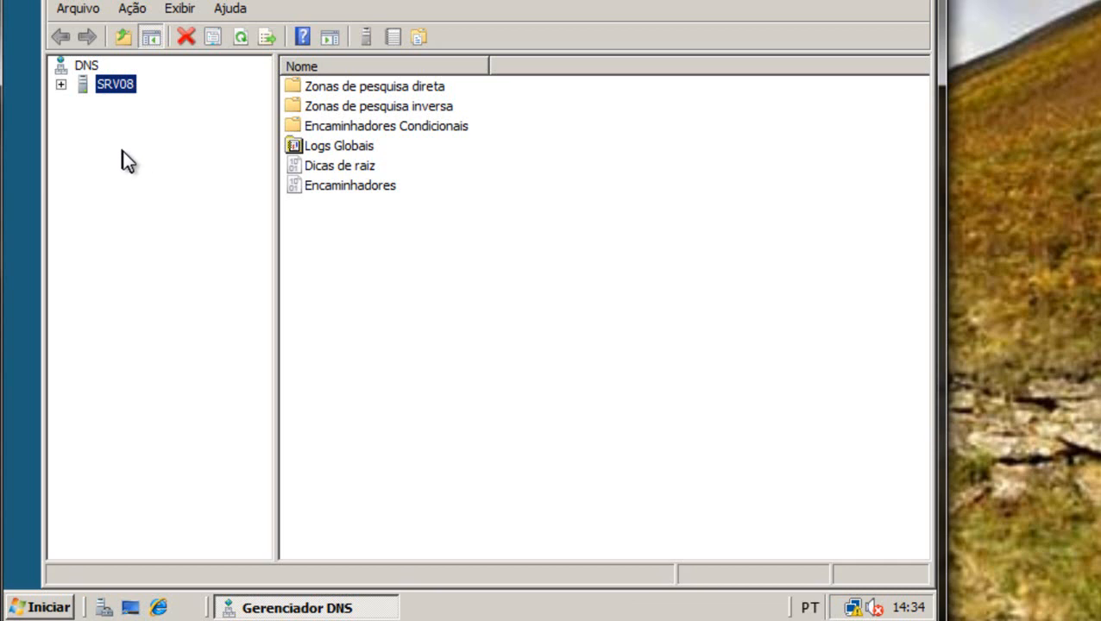
{"action": "left_click", "coordinate": [62, 84]}
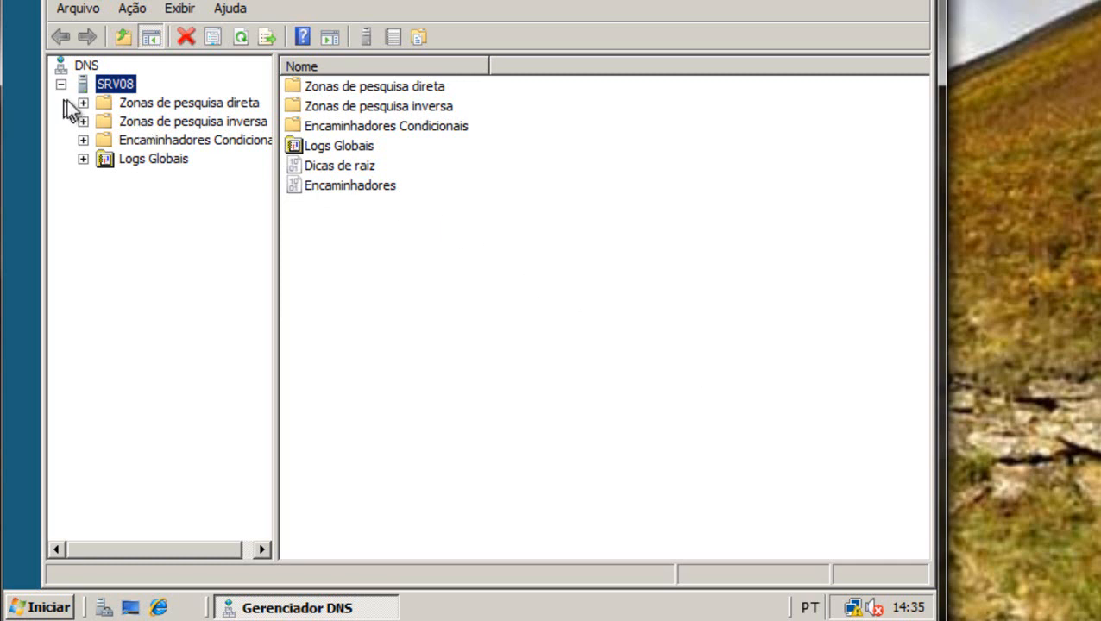
{"action": "left_click", "coordinate": [208, 102]}
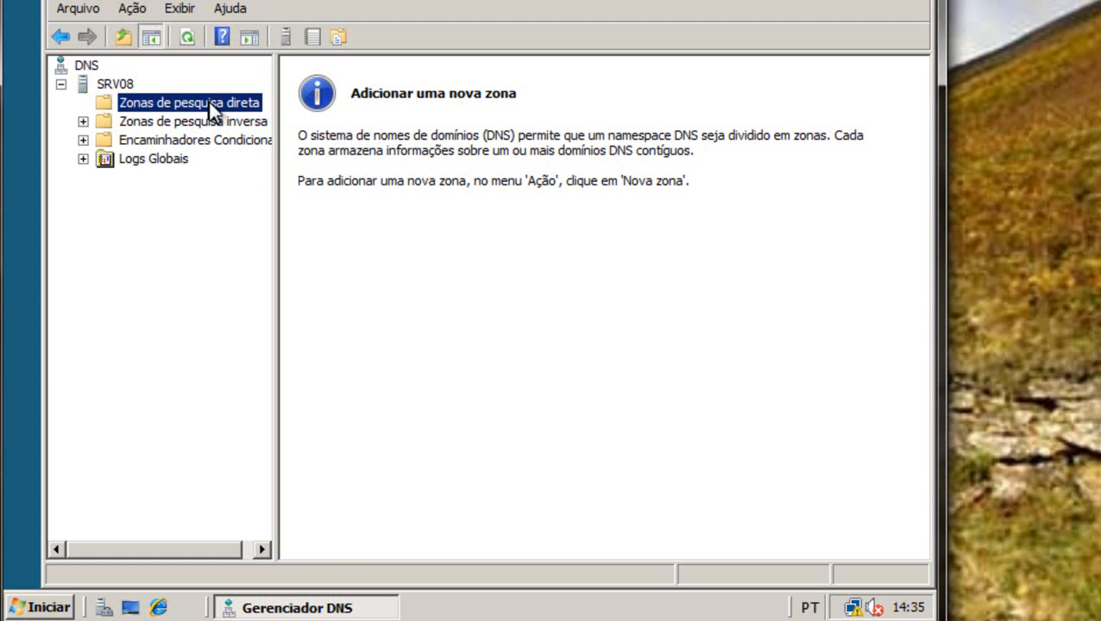
Run the New Zone Wizard for primary zone mk.com.br with a new zone file and secure plus non-secure updates.
{"action": "right_click", "coordinate": [208, 102]}
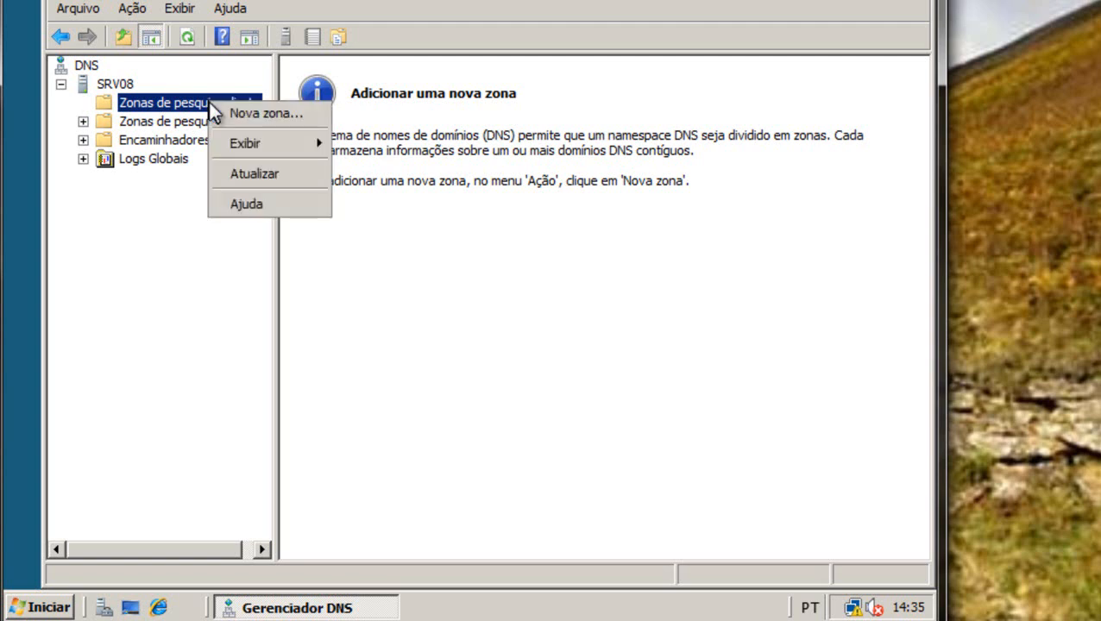
{"action": "left_click", "coordinate": [270, 122]}
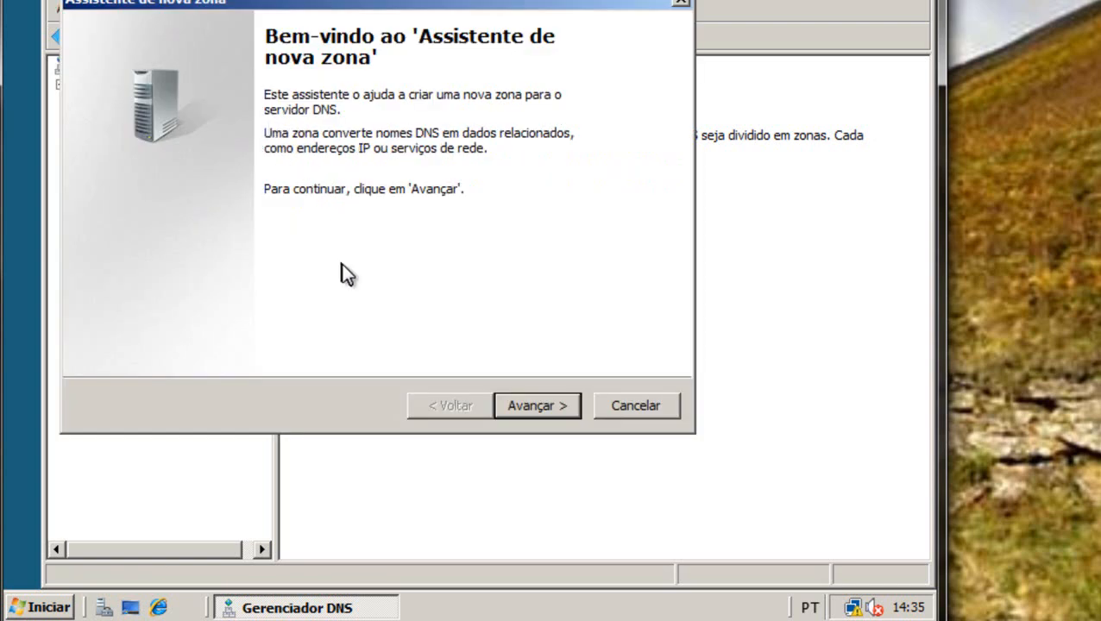
{"action": "left_click", "coordinate": [562, 405]}
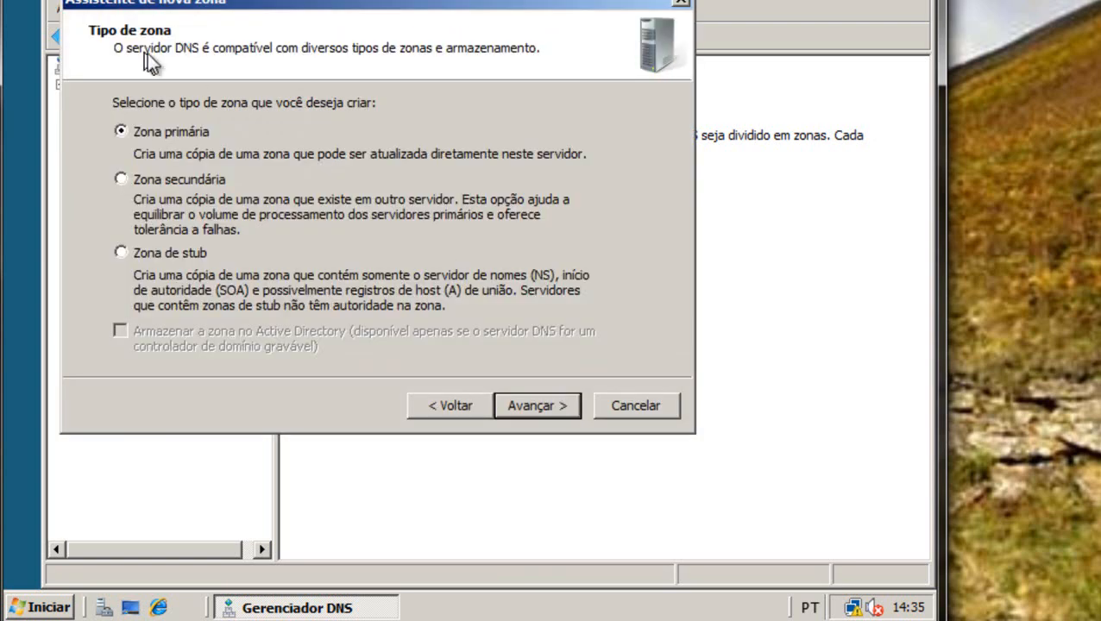
{"action": "left_click", "coordinate": [561, 406]}
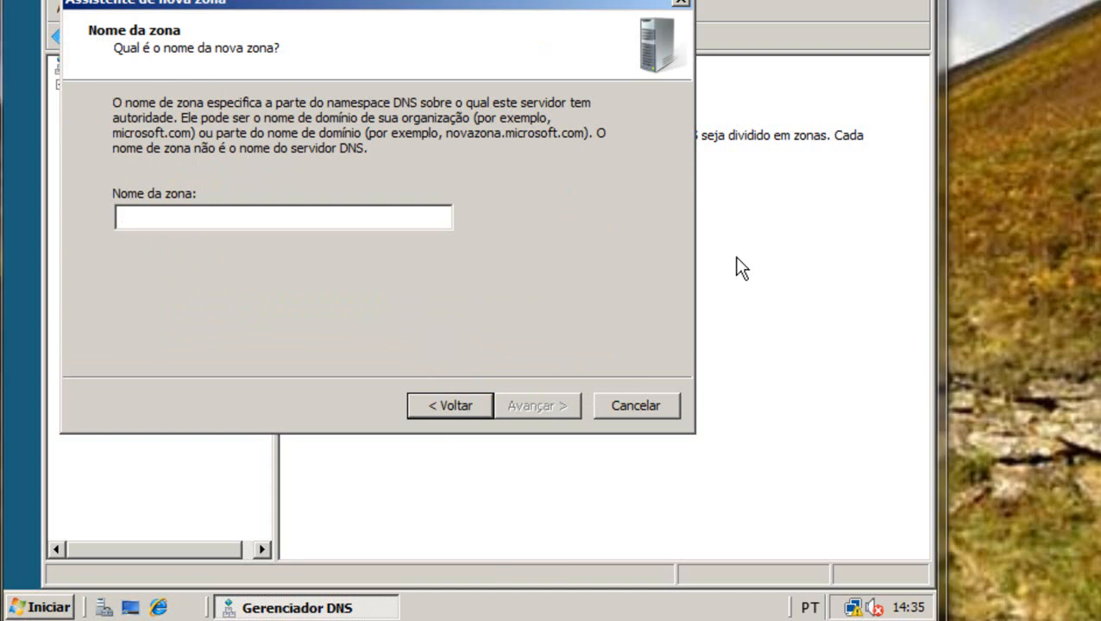
{"action": "type", "text": "mk"}
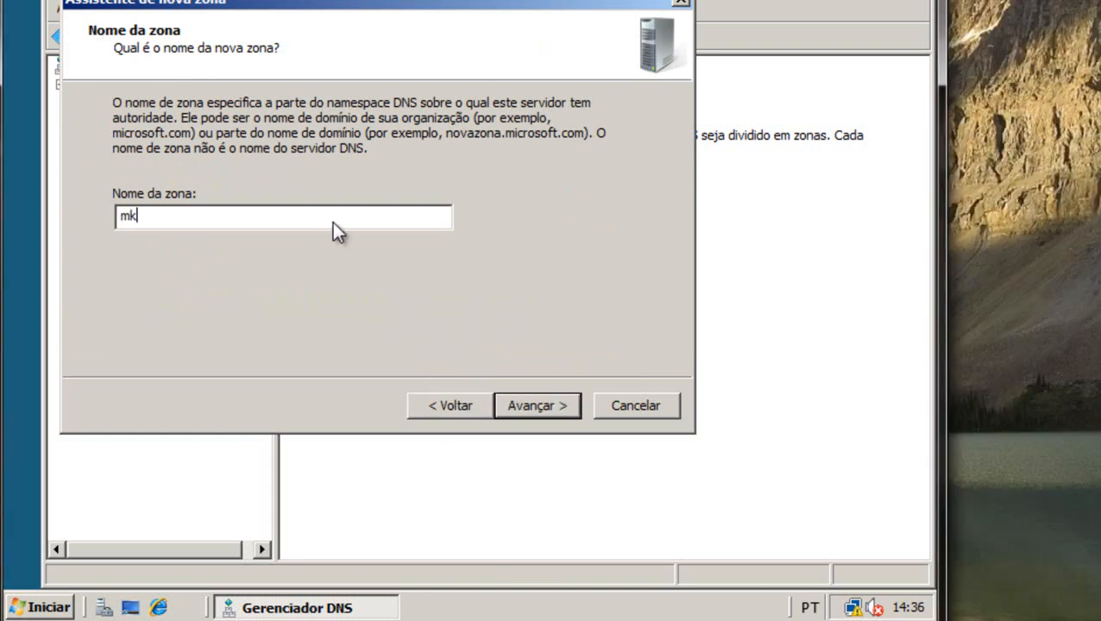
{"action": "type", "text": ".com.br"}
{"action": "key", "text": "Return"}
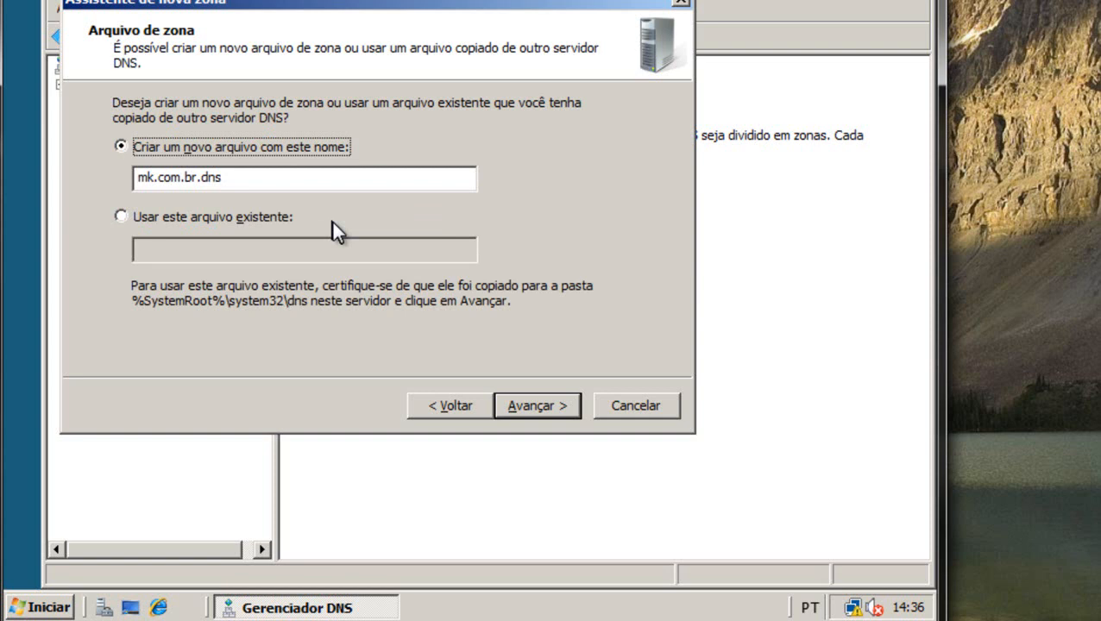
{"action": "key", "text": "Return"}
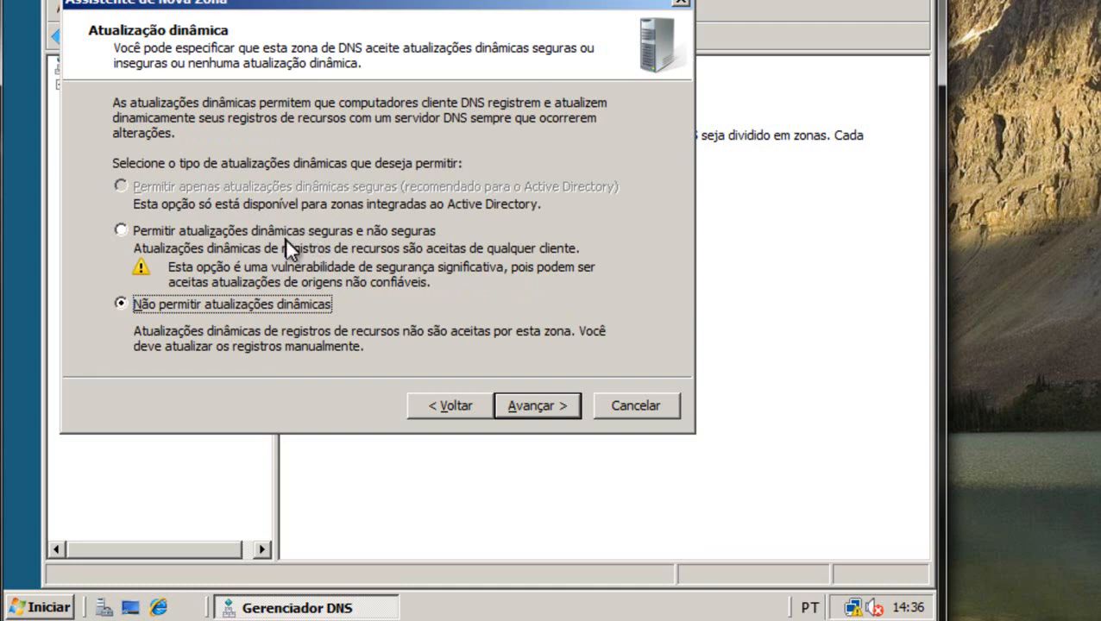
{"action": "left_click", "coordinate": [225, 233]}
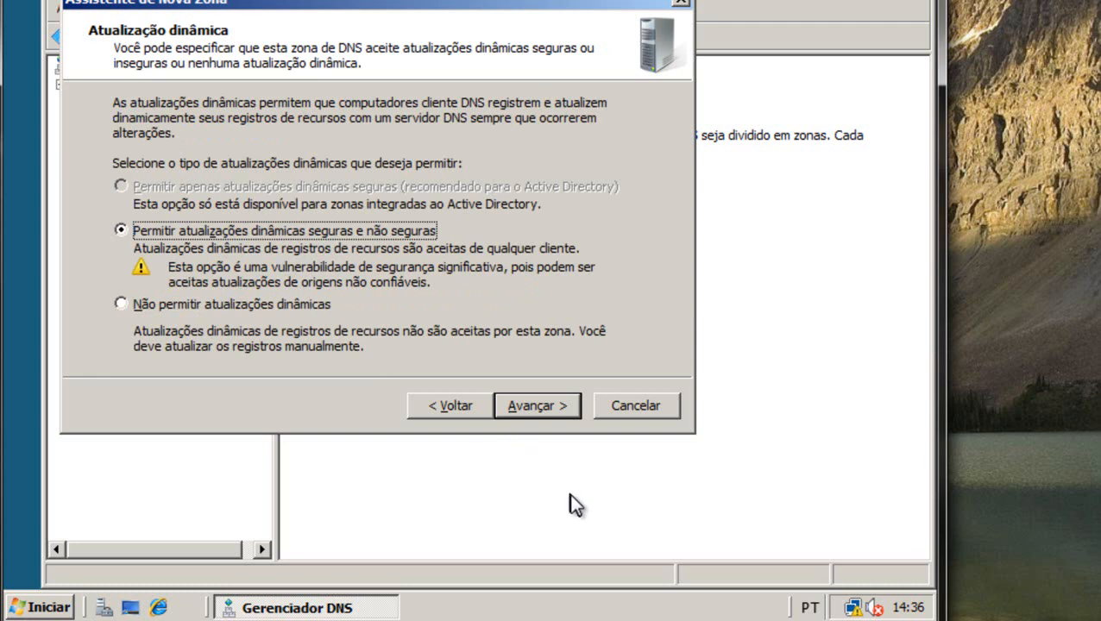
{"action": "left_click", "coordinate": [536, 407]}
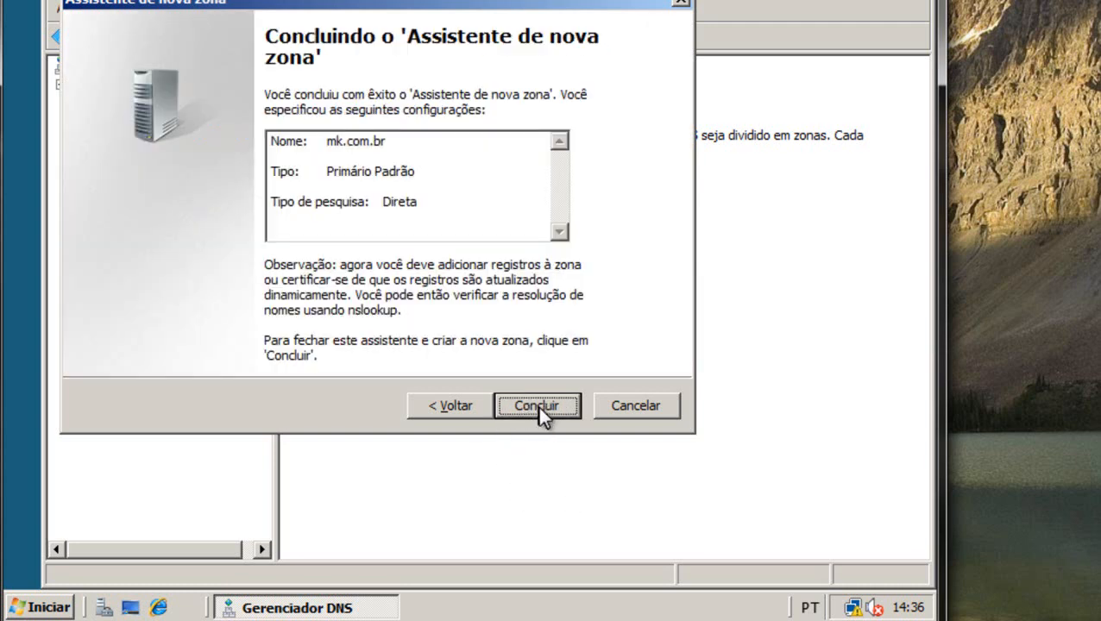
{"action": "left_click", "coordinate": [537, 406]}
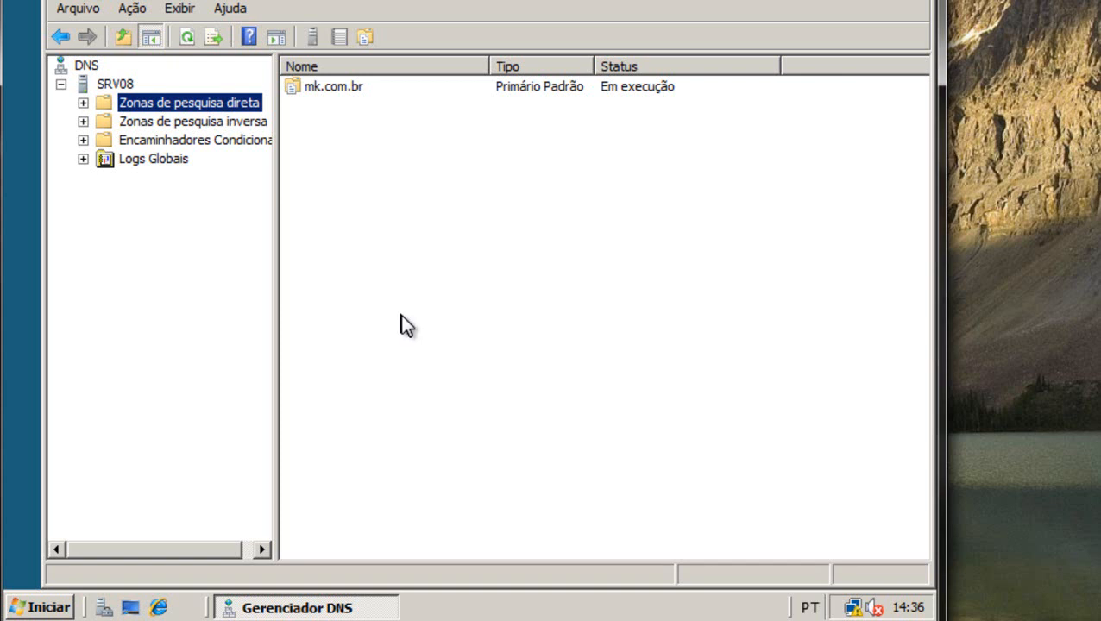
{"action": "left_click", "coordinate": [82, 104]}
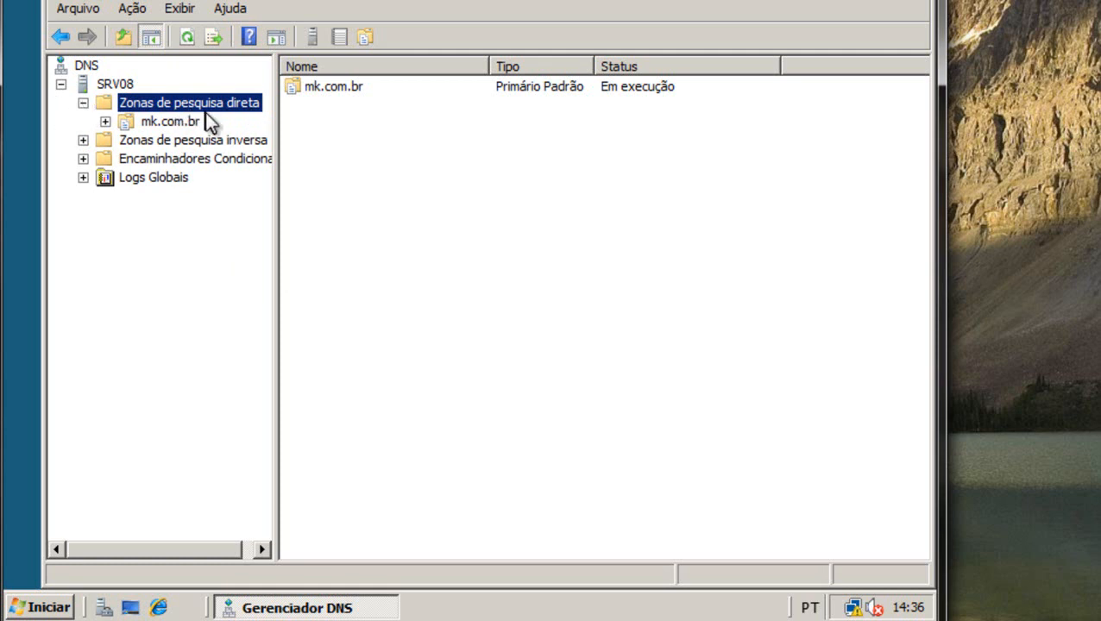
Add a Host (A) record named srv08 with IP 192.168.0.1 to the mk.com.br zone.
{"action": "left_click", "coordinate": [174, 125]}
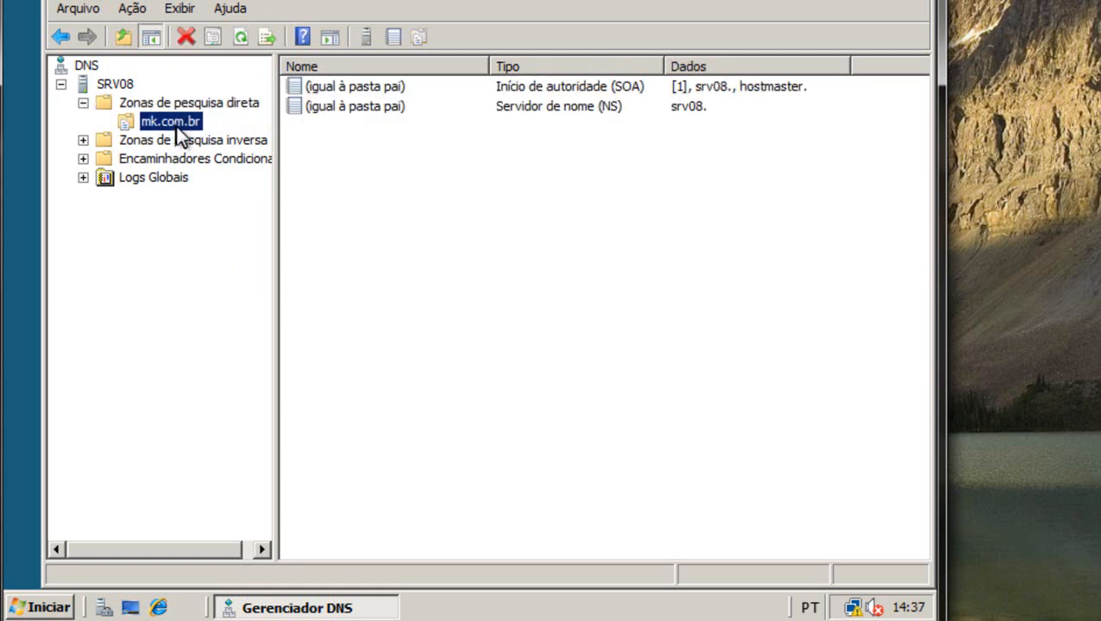
{"action": "right_click", "coordinate": [334, 160]}
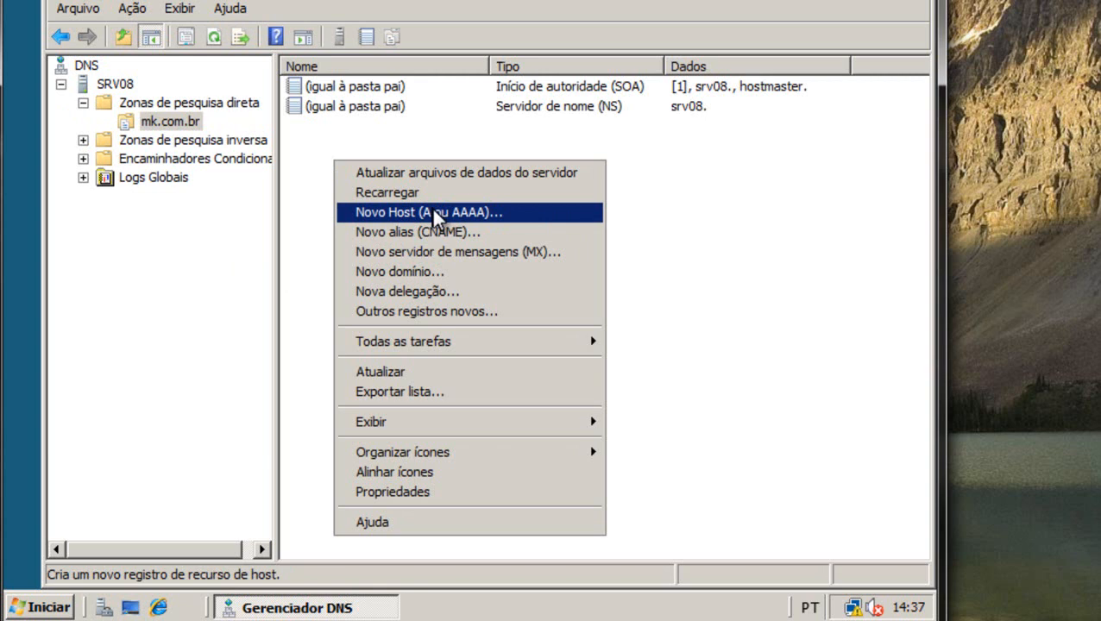
{"action": "left_click", "coordinate": [434, 218]}
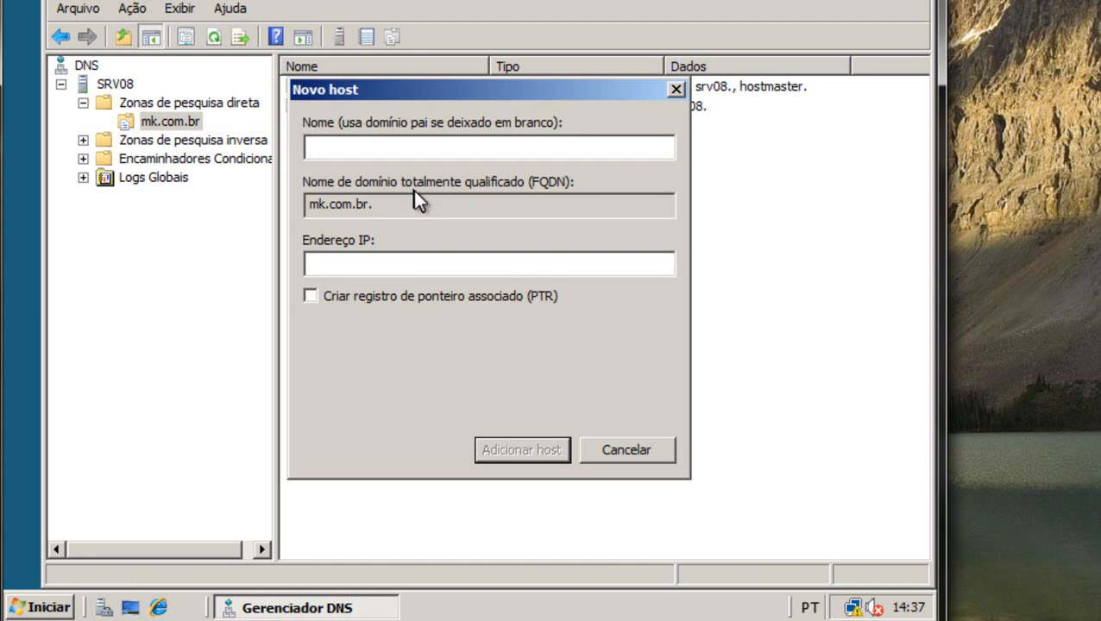
{"action": "type", "text": "srv08"}
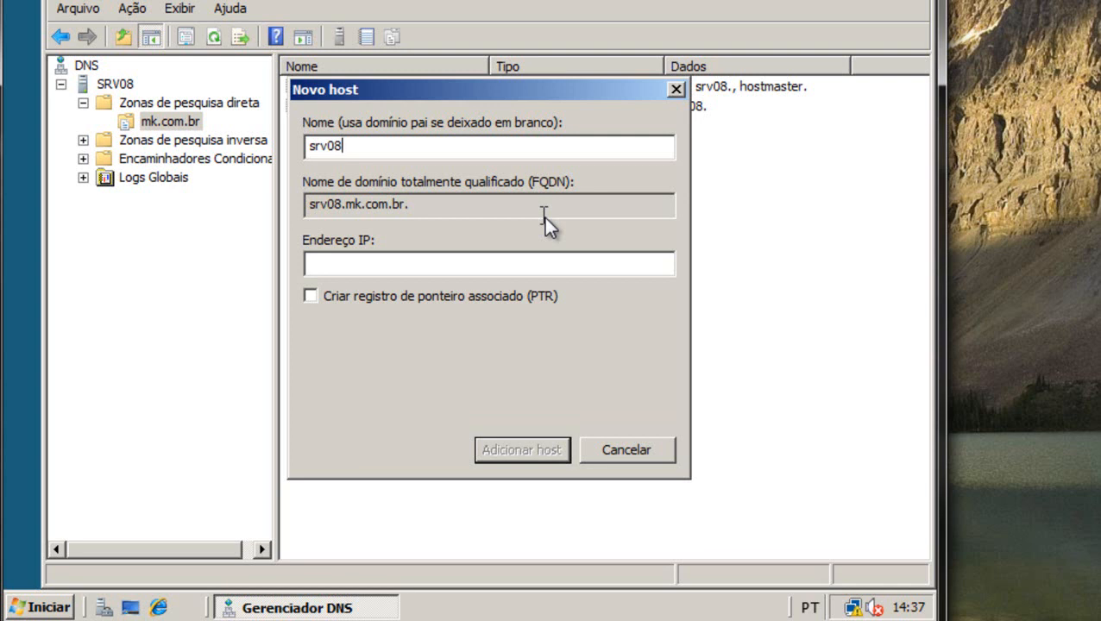
{"action": "left_click", "coordinate": [330, 264]}
{"action": "type", "text": "192.168.0.1"}
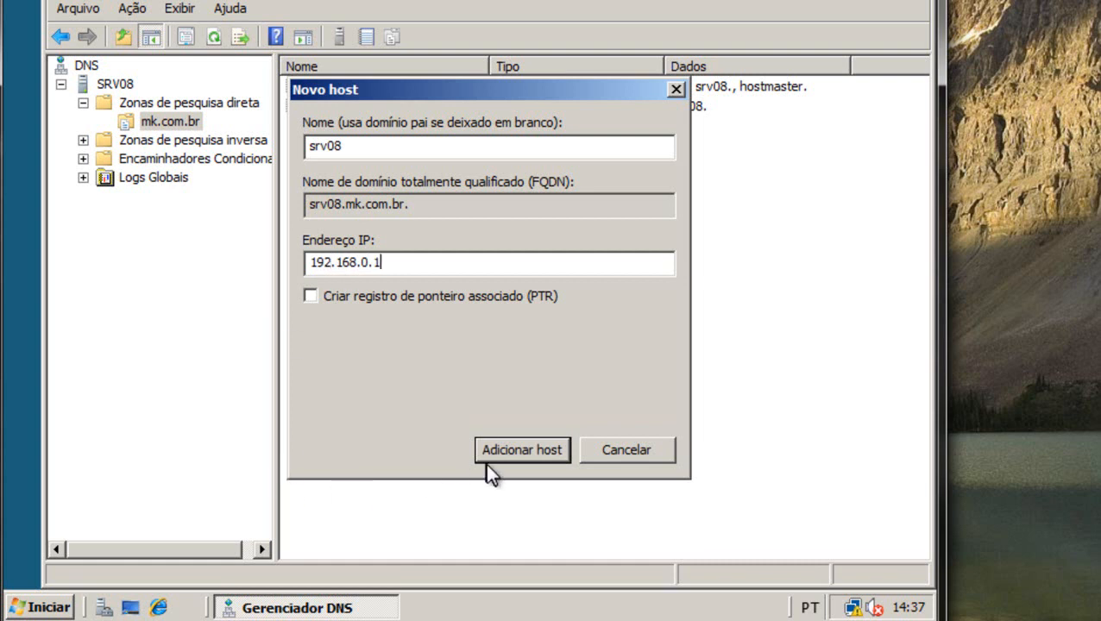
{"action": "left_click", "coordinate": [516, 445]}
{"action": "left_click", "coordinate": [618, 340]}
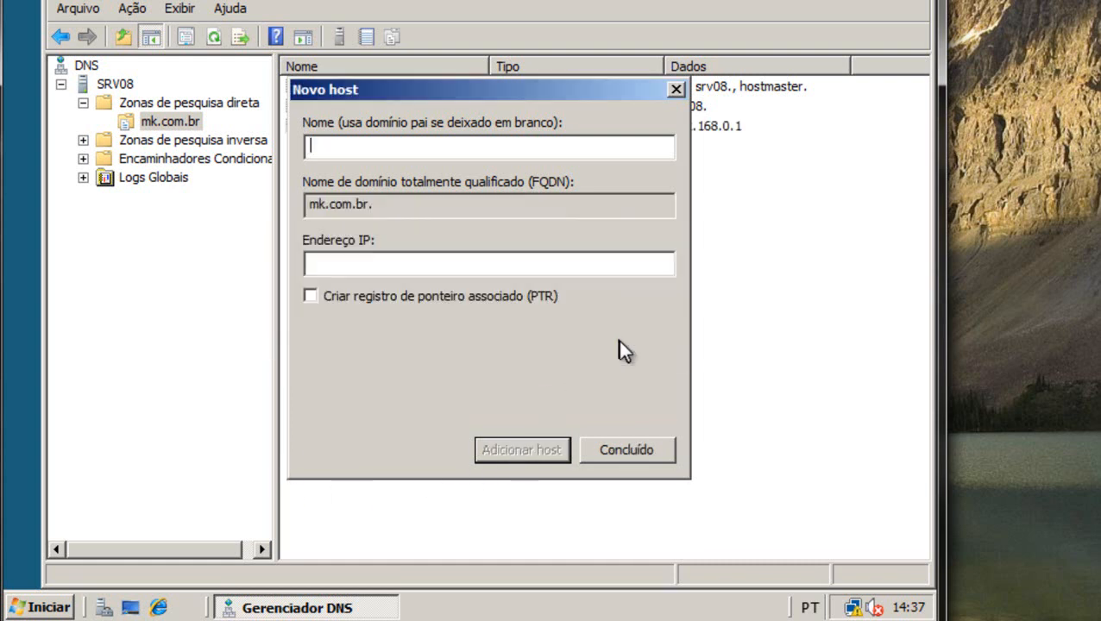
{"action": "left_click", "coordinate": [639, 450]}
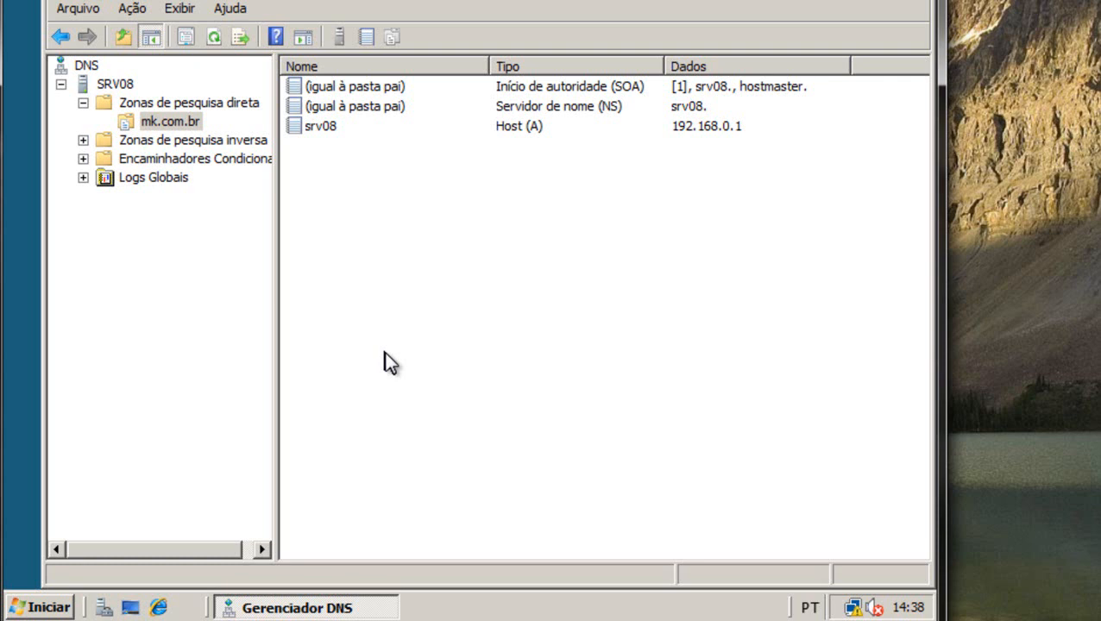
In mk.com.br's SOA properties, set primary server srv08.mk.com.br. and responsible hostmaster.mk.com.br., then apply.
{"action": "right_click", "coordinate": [176, 123]}
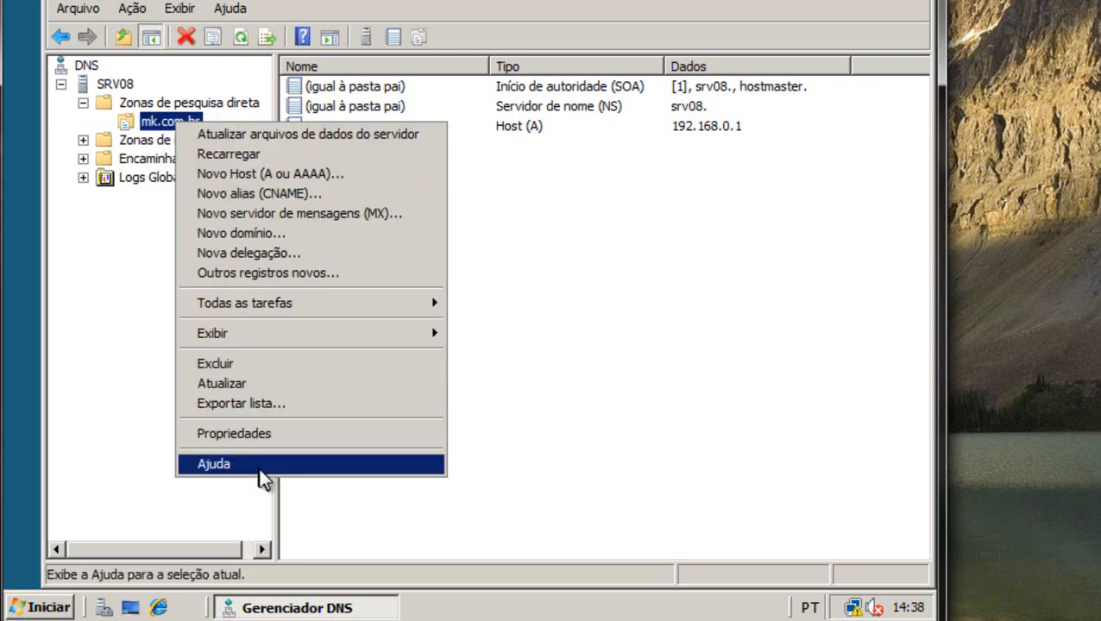
{"action": "left_click", "coordinate": [281, 436]}
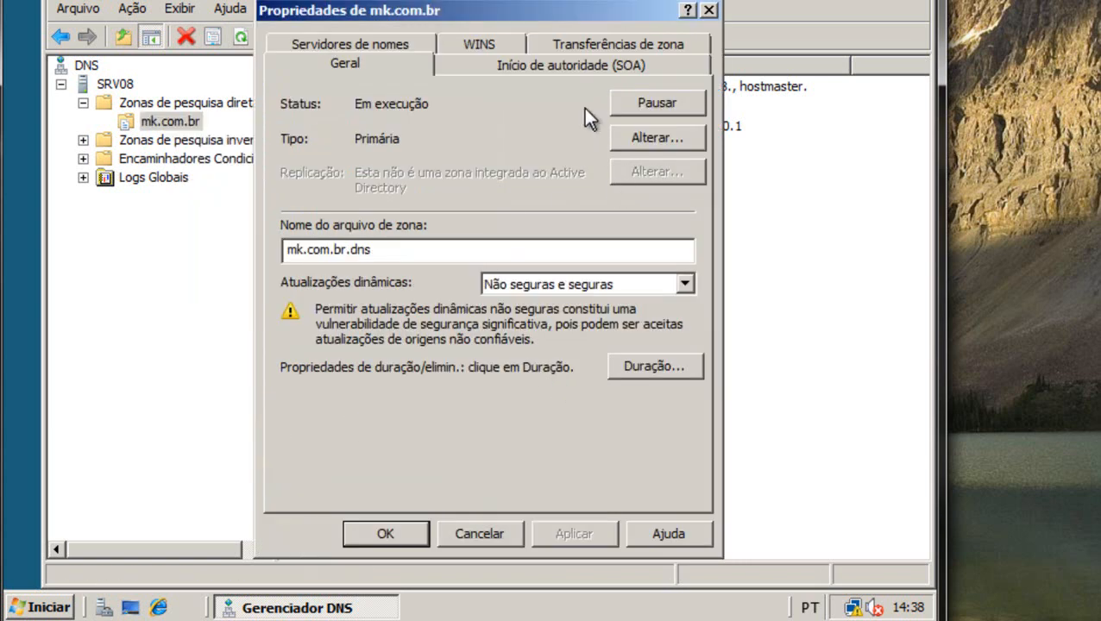
{"action": "left_click", "coordinate": [508, 66]}
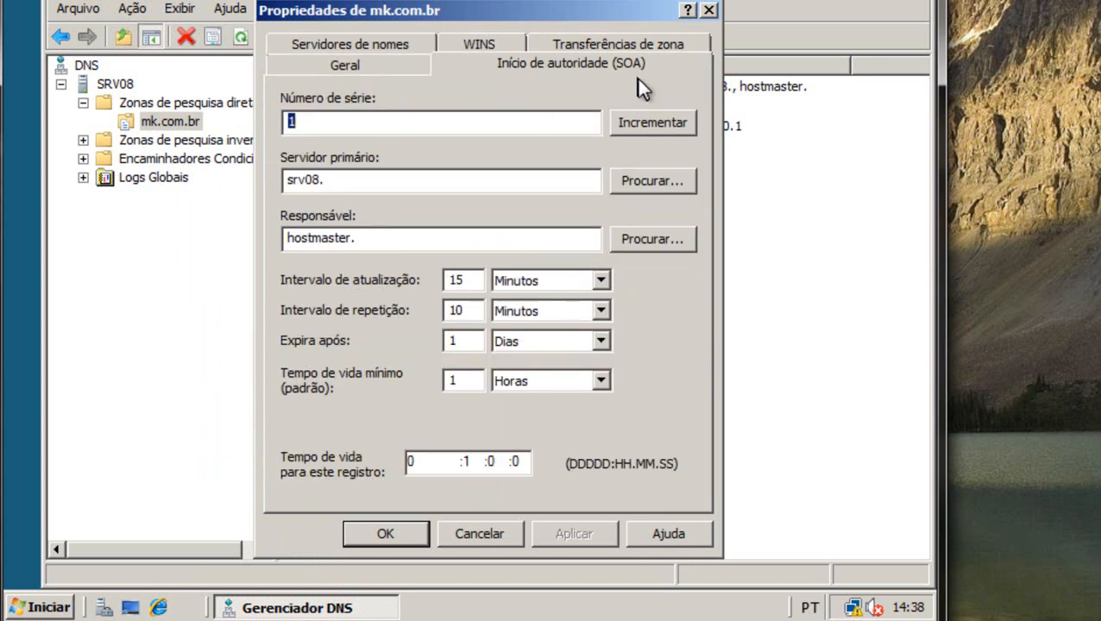
{"action": "left_click", "coordinate": [366, 180]}
{"action": "type", "text": "mk.com.br."}
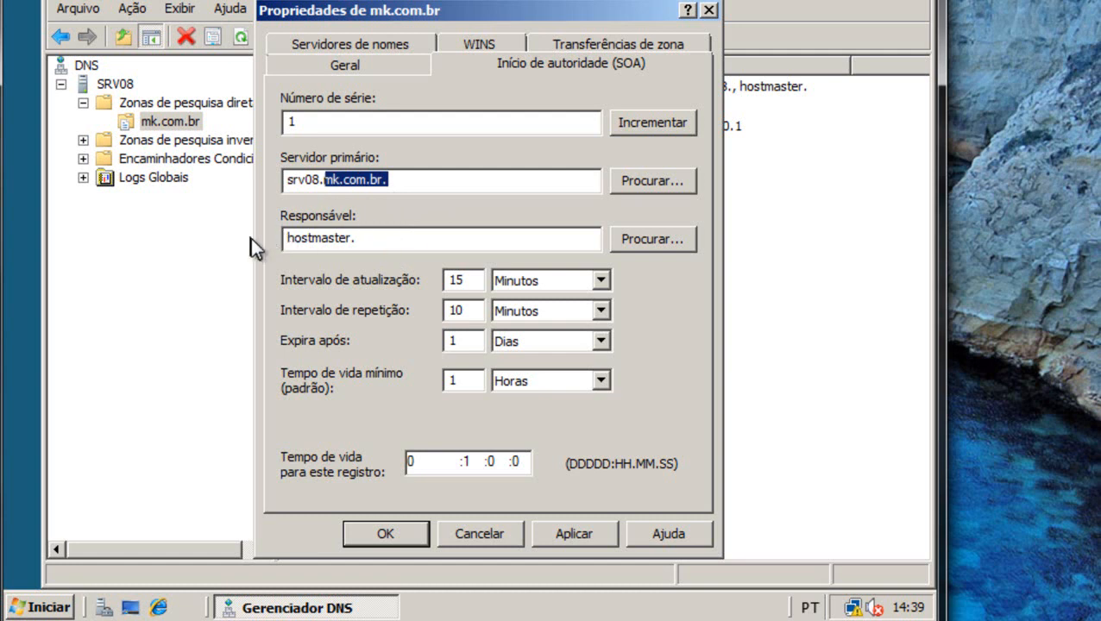
{"action": "left_click", "coordinate": [378, 241]}
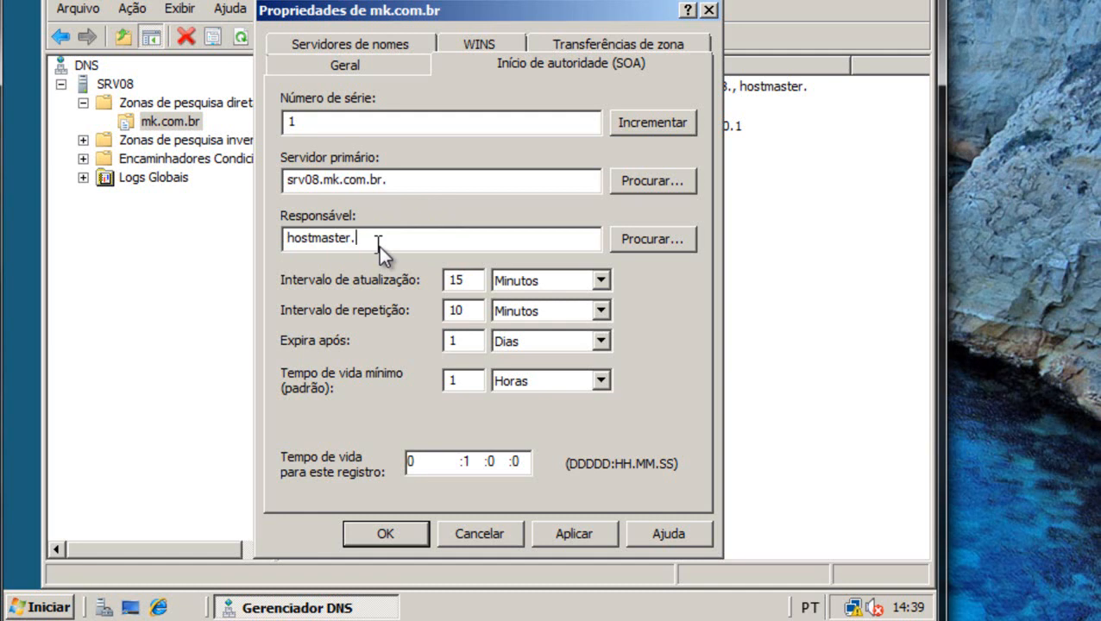
{"action": "type", "text": "mk.com.br."}
{"action": "left_click", "coordinate": [566, 532]}
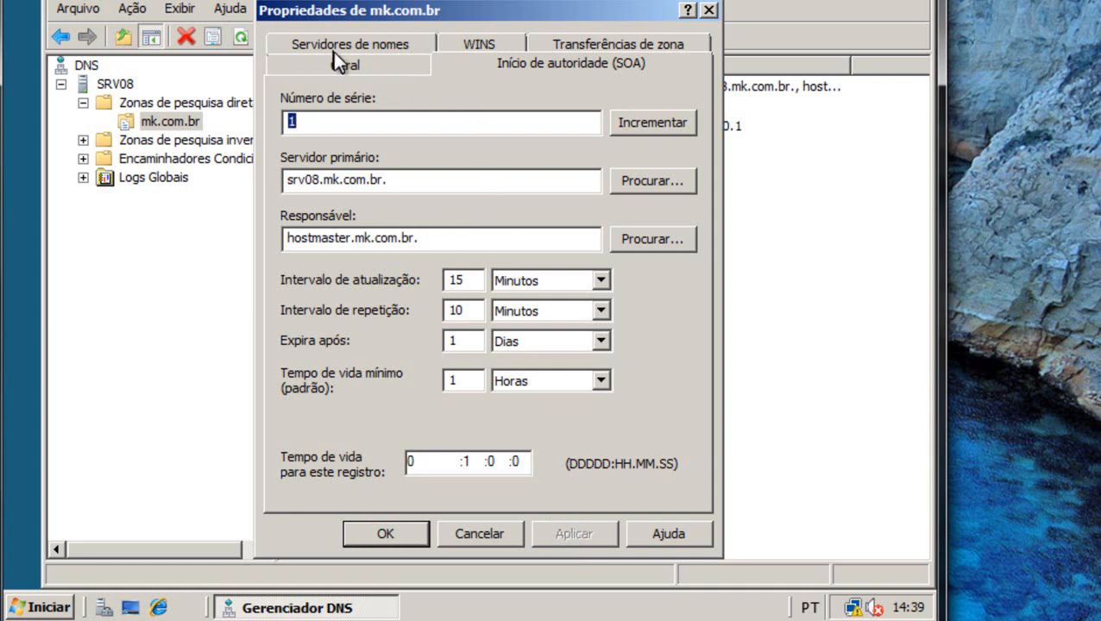
Edit the srv08 record on the Servidores de nomes tab and resolve its IP addresses.
{"action": "left_click", "coordinate": [382, 48]}
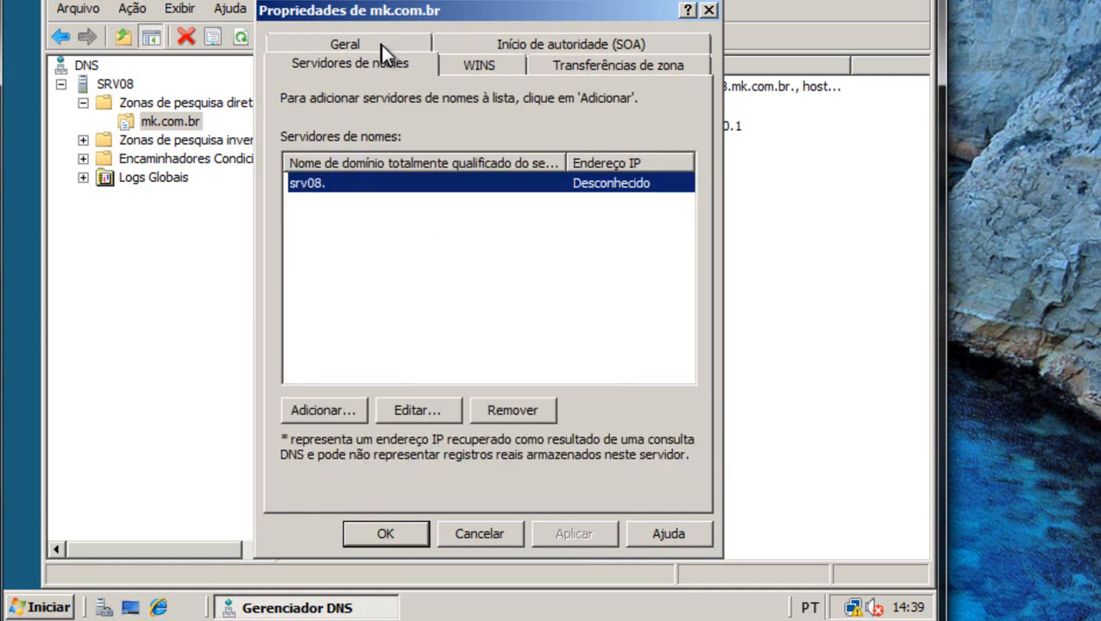
{"action": "left_click", "coordinate": [419, 414]}
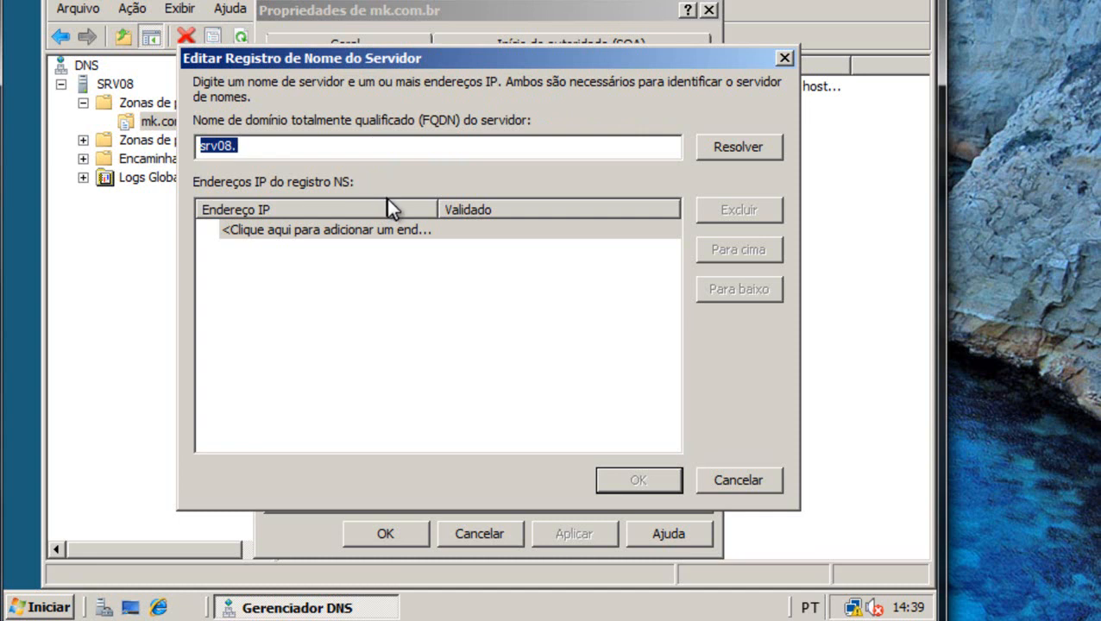
{"action": "left_click", "coordinate": [283, 149]}
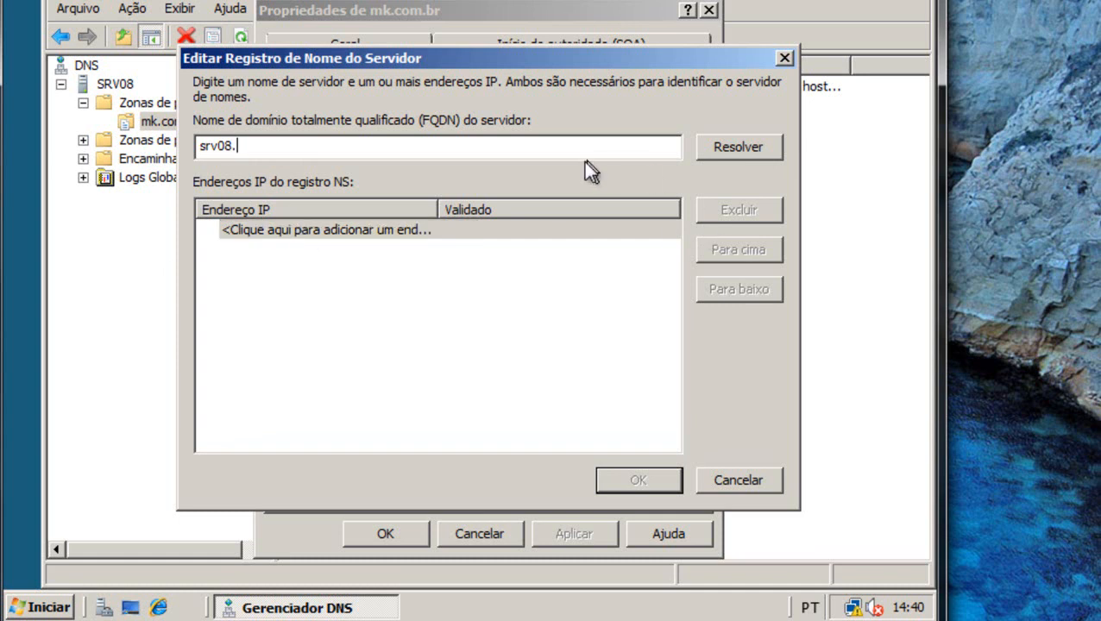
{"action": "left_click", "coordinate": [729, 146]}
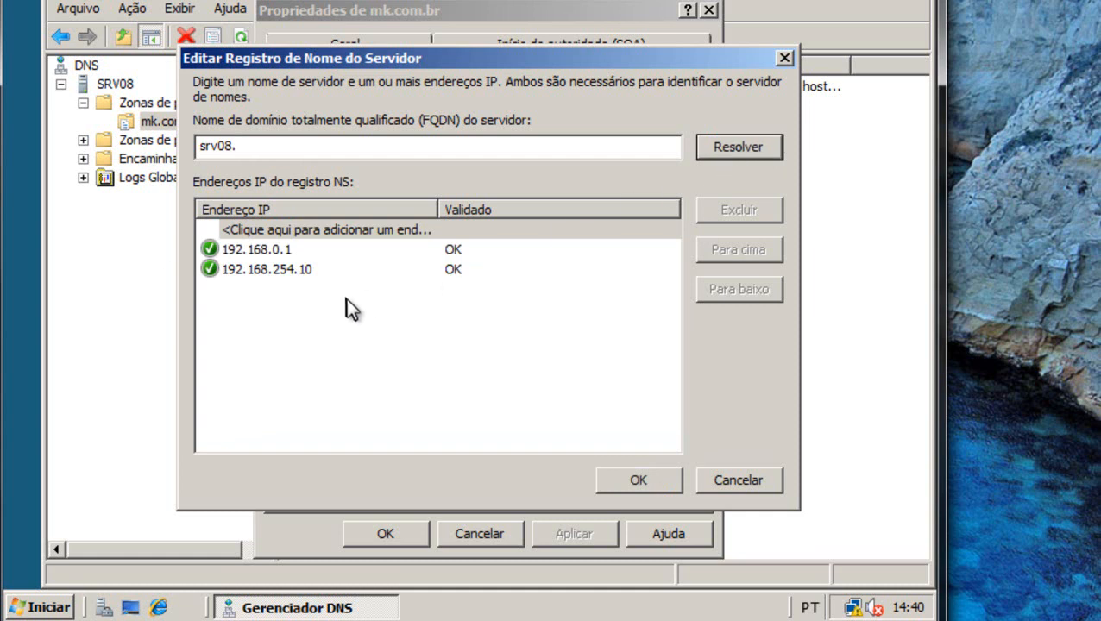
Confirm 192.168.0.1 and select the 192.168.254.10 entry to remove it.
{"action": "left_click", "coordinate": [254, 249]}
{"action": "left_click", "coordinate": [254, 249]}
{"action": "left_click", "coordinate": [347, 291]}
{"action": "left_click", "coordinate": [307, 273]}
{"action": "left_click", "coordinate": [307, 273]}
{"action": "left_click", "coordinate": [470, 295]}
{"action": "double_click", "coordinate": [497, 271]}
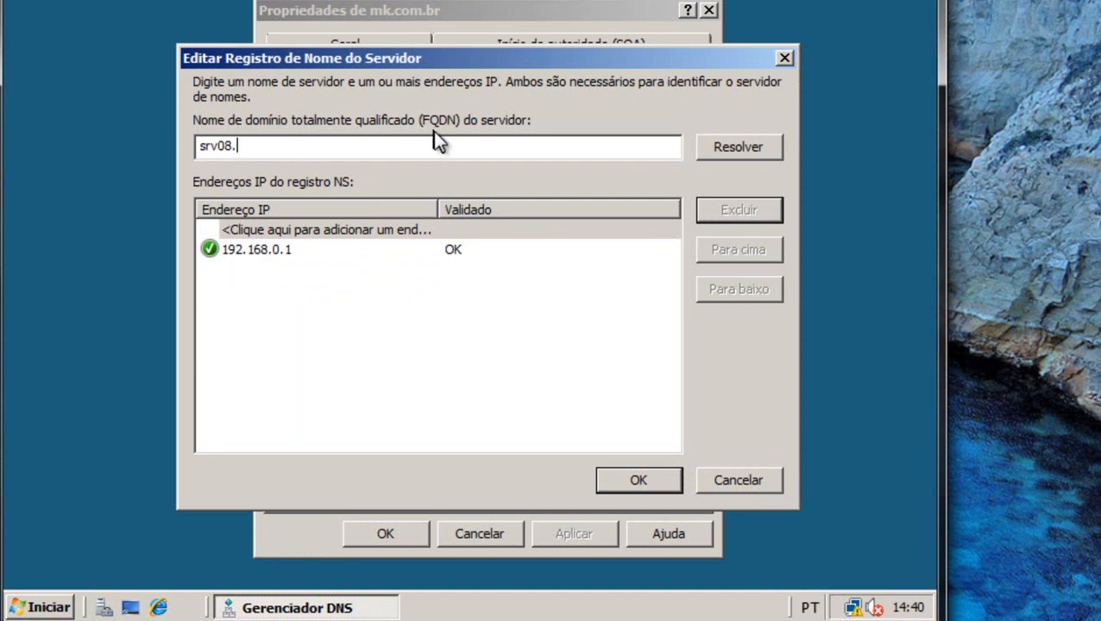
Open System Properties for this computer to view the name srv08 in WORKGROUP.
{"action": "left_click", "coordinate": [26, 609]}
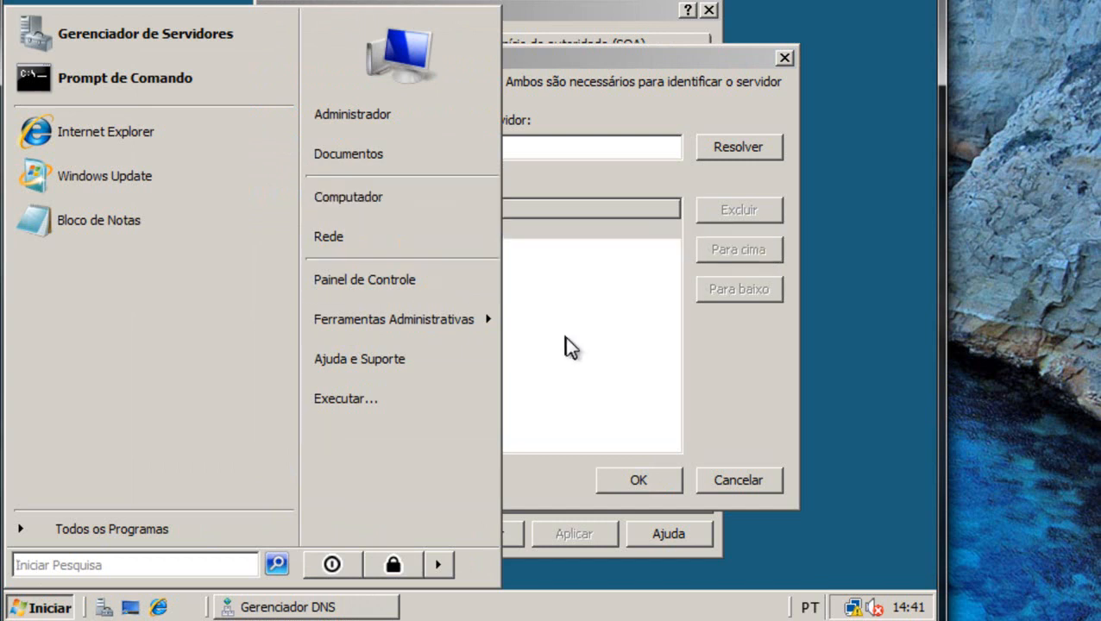
{"action": "right_click", "coordinate": [373, 201]}
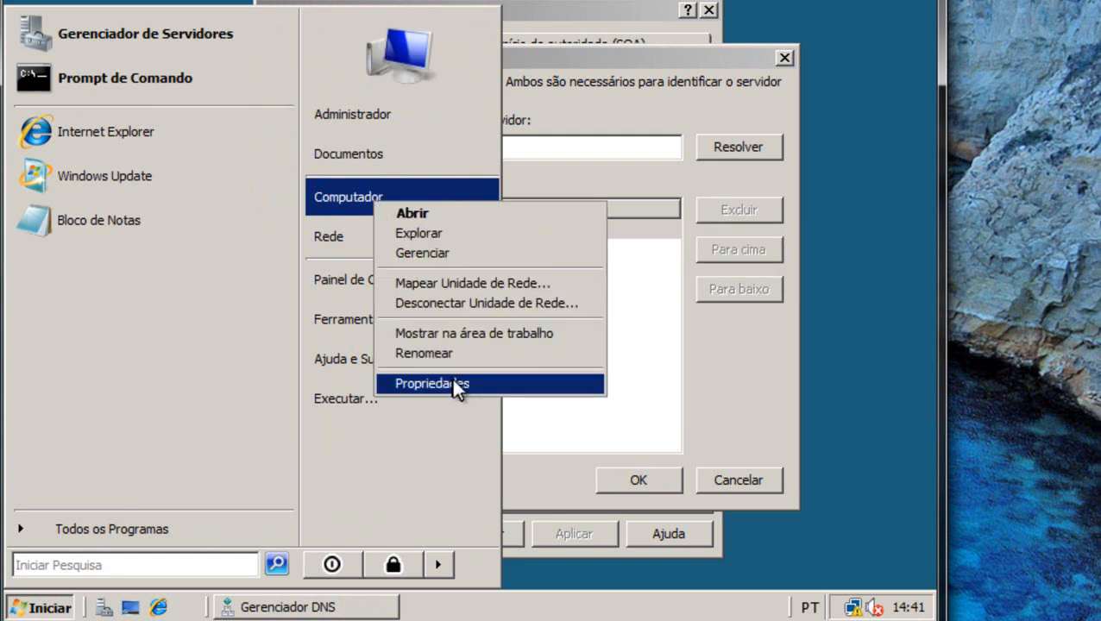
{"action": "left_click", "coordinate": [451, 381]}
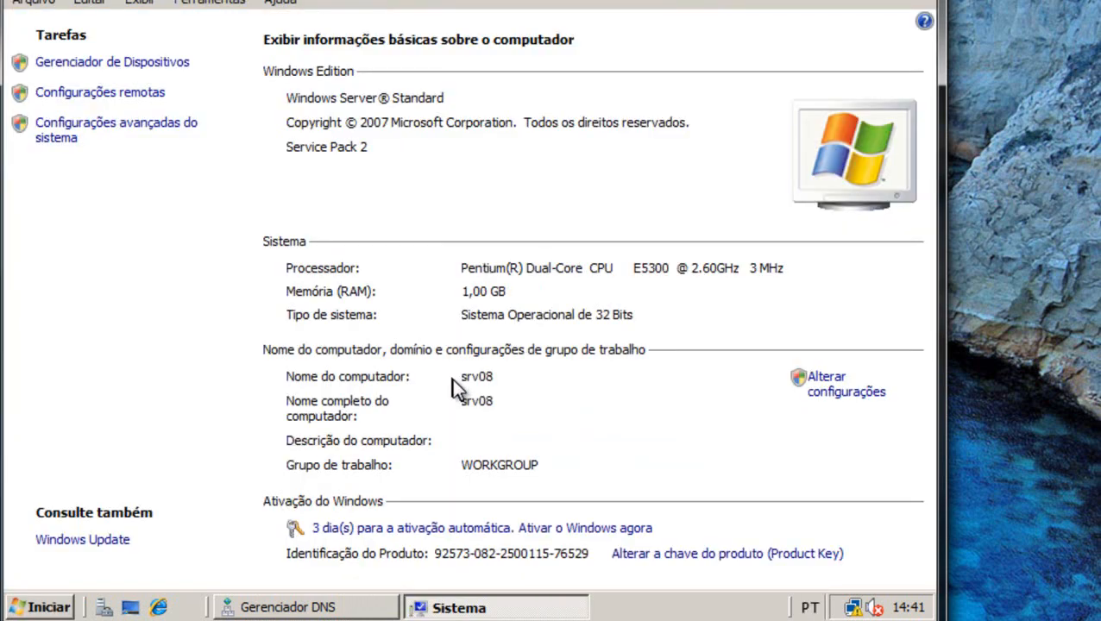
{"action": "left_click", "coordinate": [150, 138]}
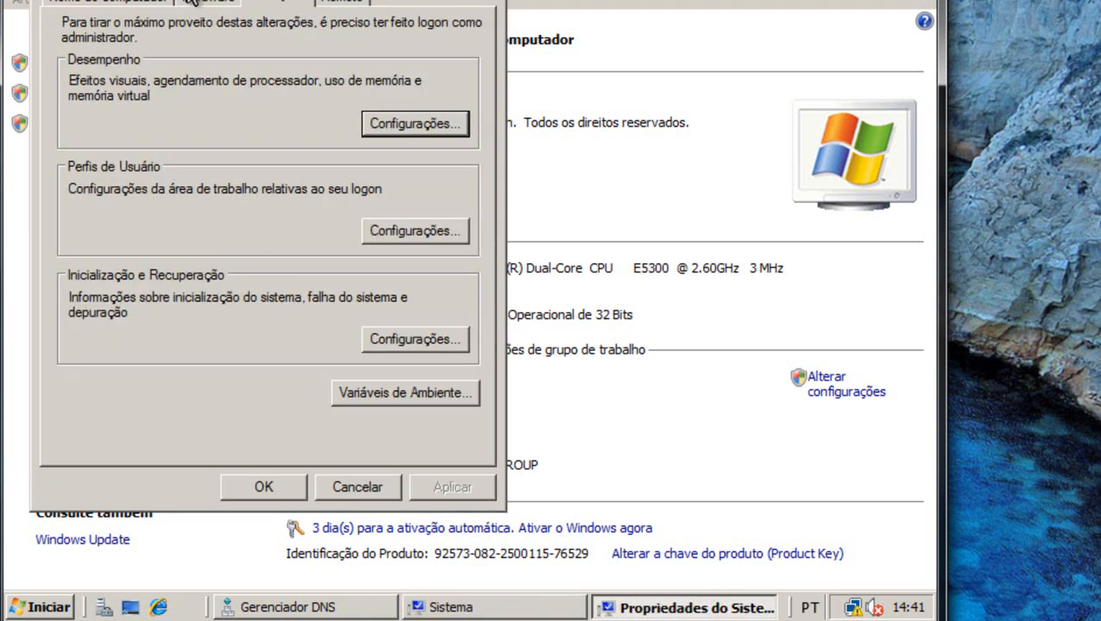
{"action": "left_click", "coordinate": [117, 4]}
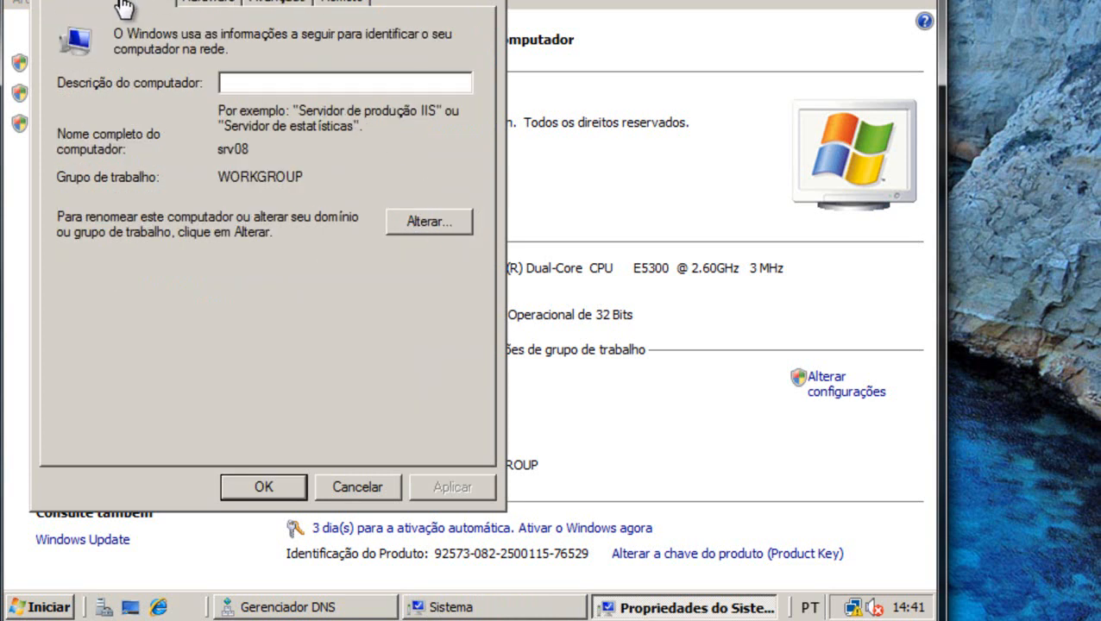
Cancel the computer name change, leaving srv08 as is, and close System Properties and the System window.
{"action": "left_click", "coordinate": [428, 222]}
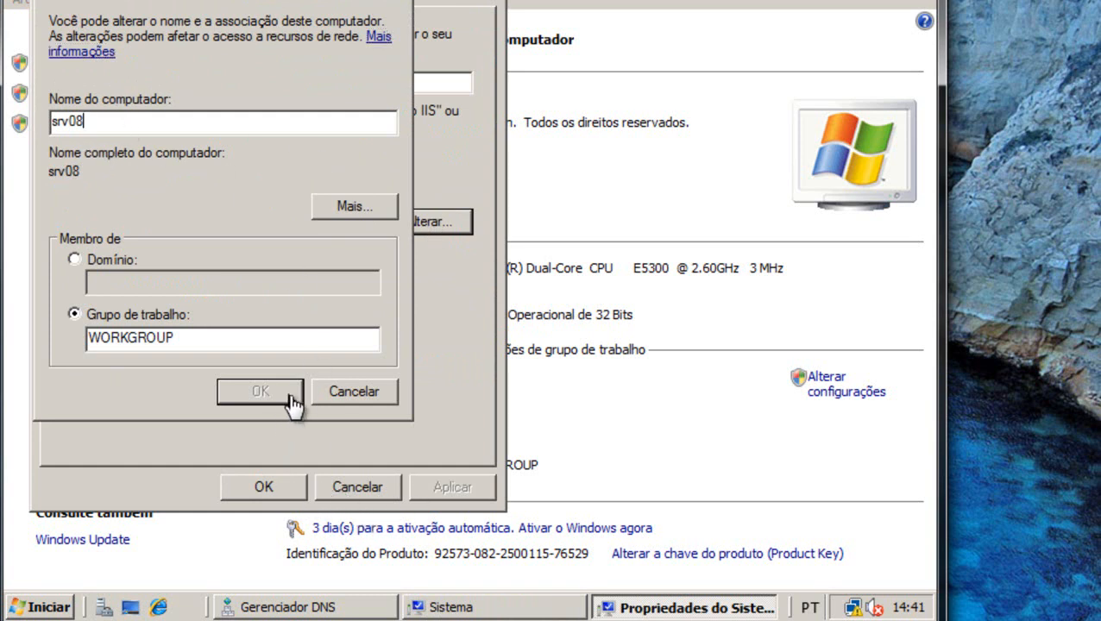
{"action": "left_click", "coordinate": [358, 399]}
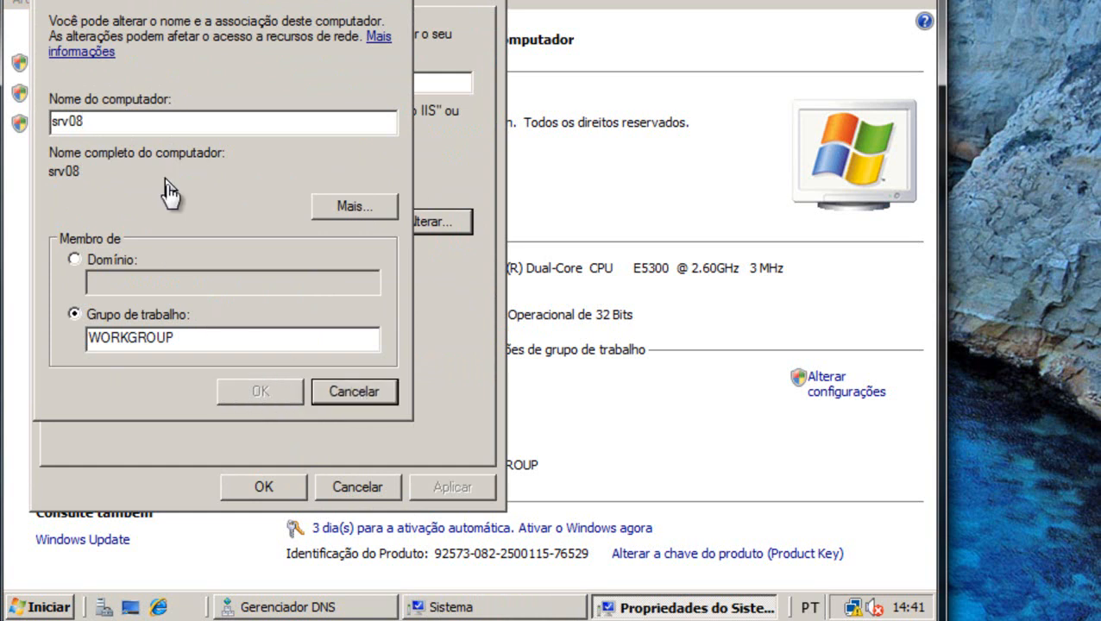
{"action": "left_click", "coordinate": [116, 126]}
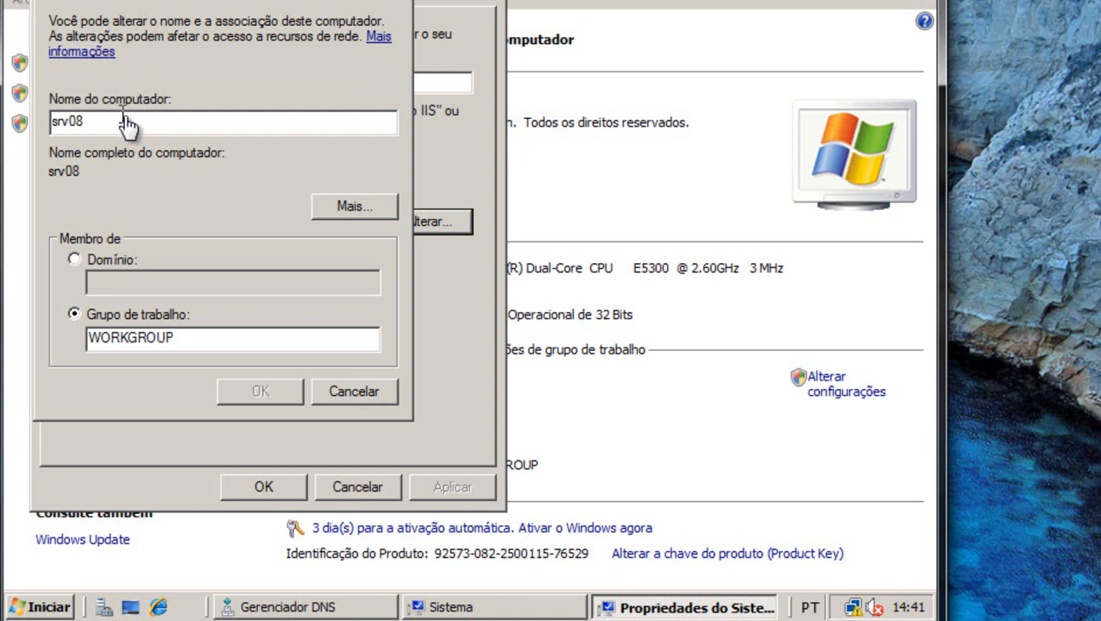
{"action": "left_click", "coordinate": [378, 399]}
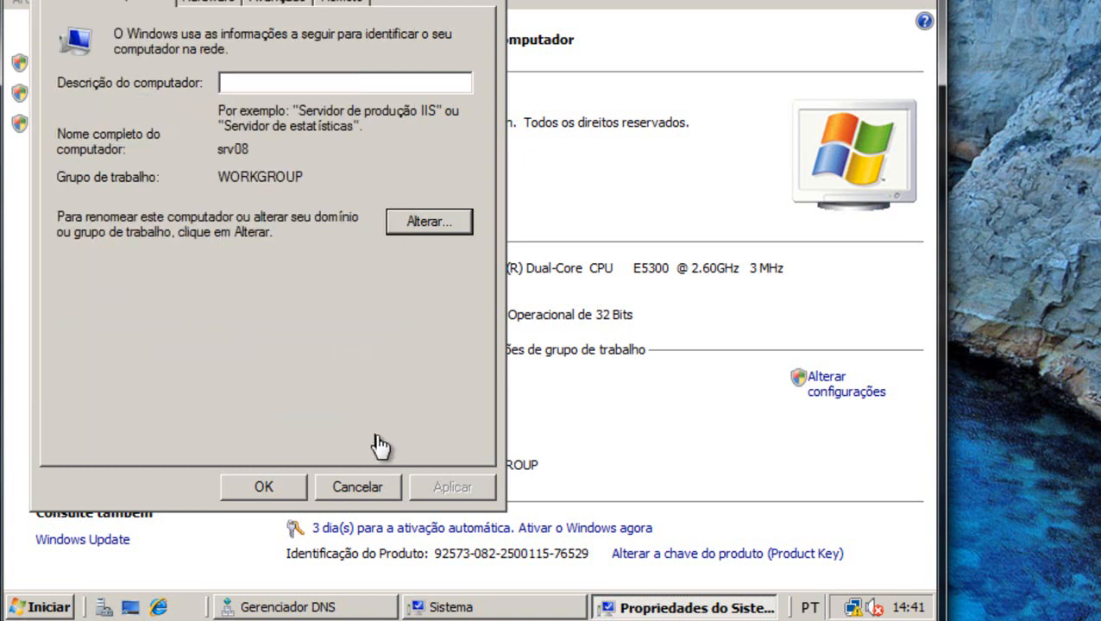
{"action": "left_click", "coordinate": [376, 485]}
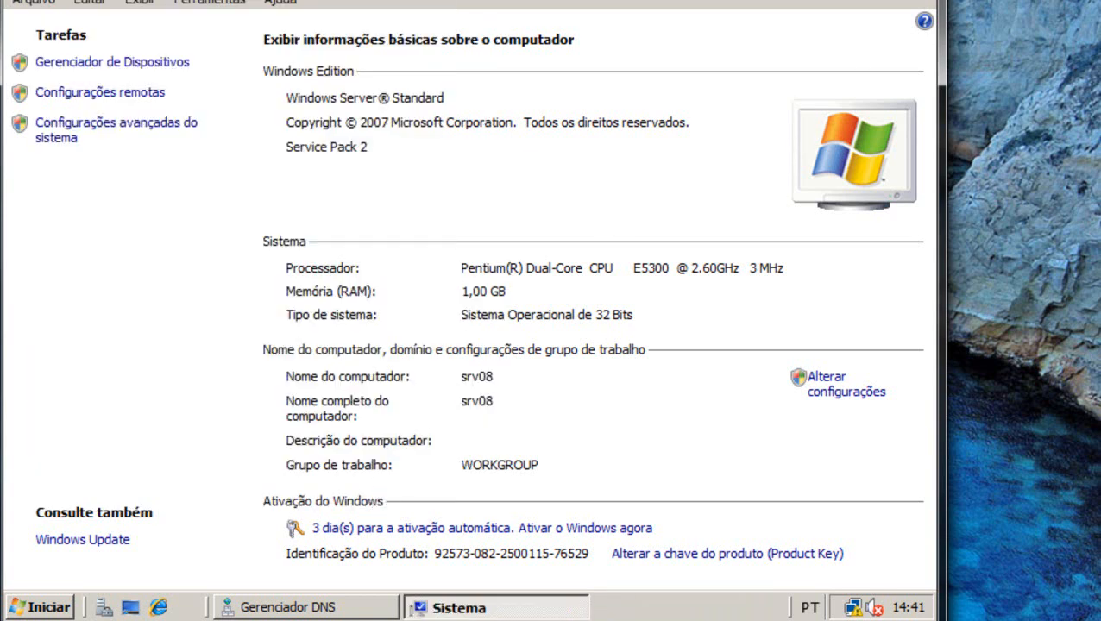
{"action": "key", "text": "alt+F4"}
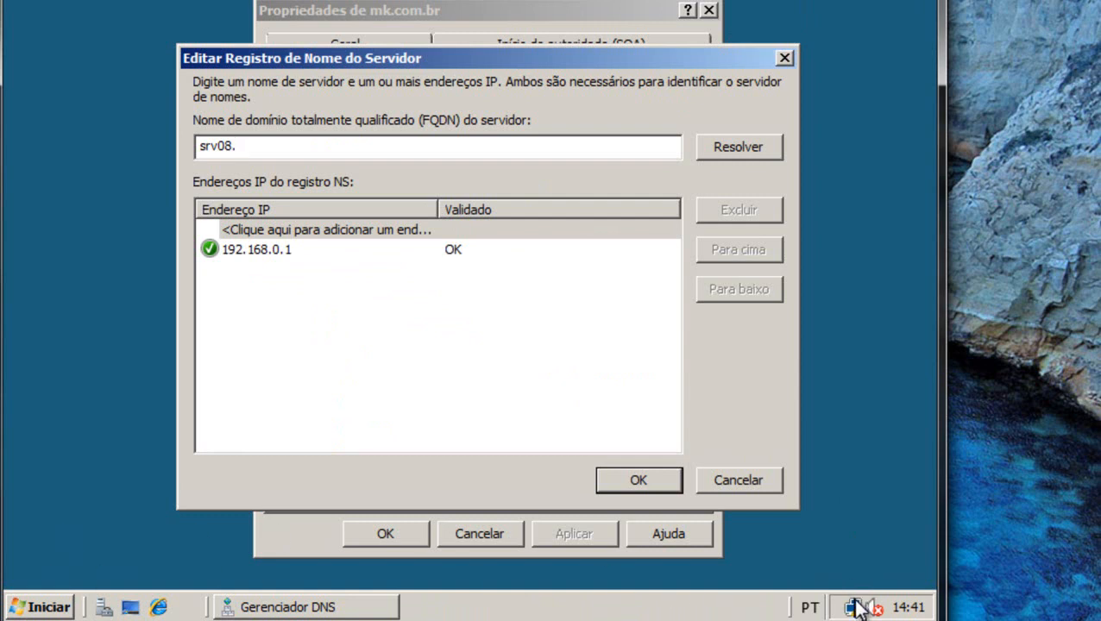
{"action": "right_click", "coordinate": [856, 606]}
{"action": "left_click", "coordinate": [811, 594]}
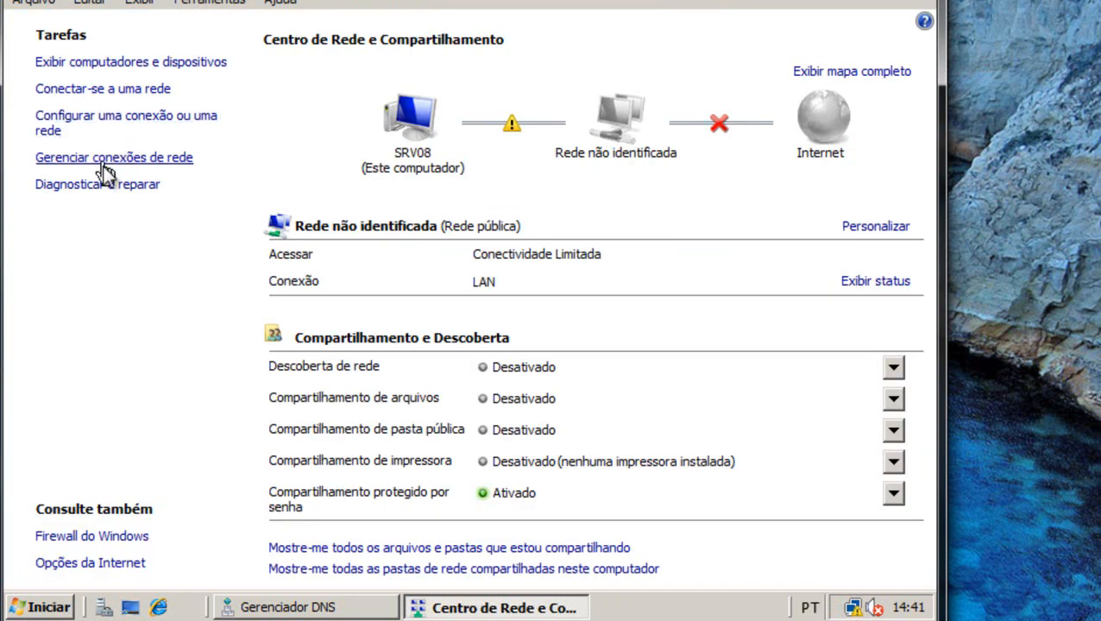
{"action": "left_click", "coordinate": [108, 162]}
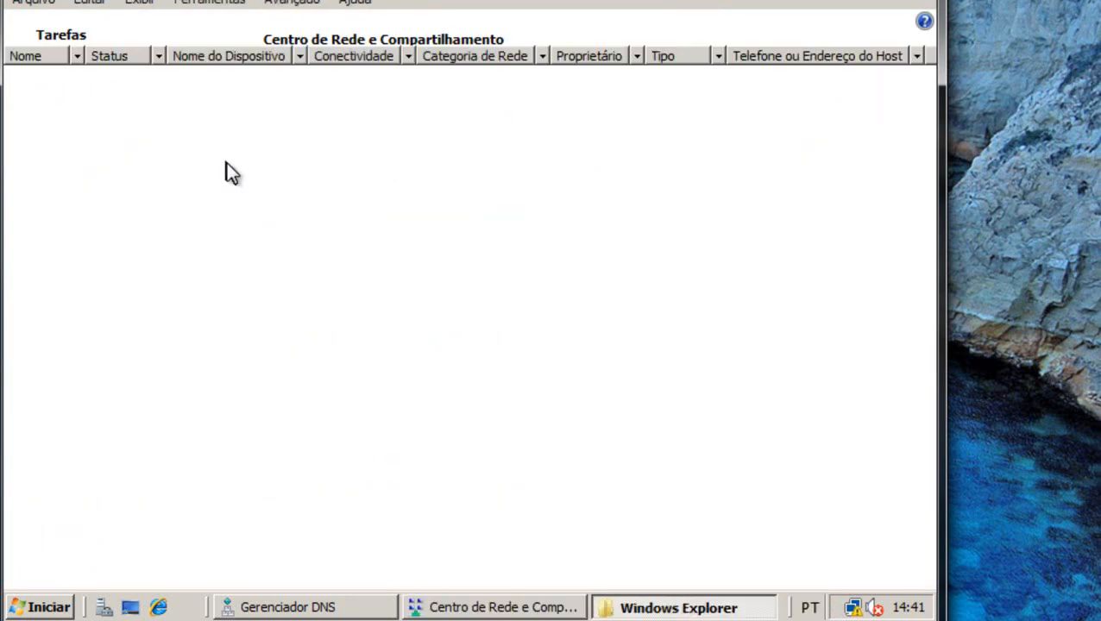
{"action": "left_click", "coordinate": [124, 130]}
{"action": "right_click", "coordinate": [124, 123]}
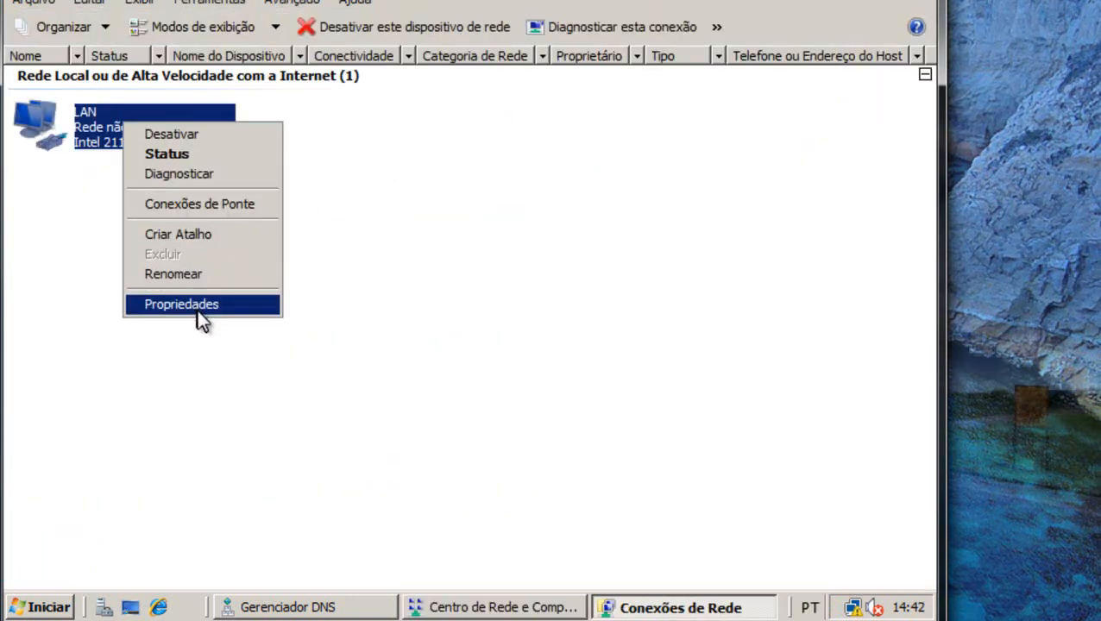
{"action": "left_click", "coordinate": [200, 308]}
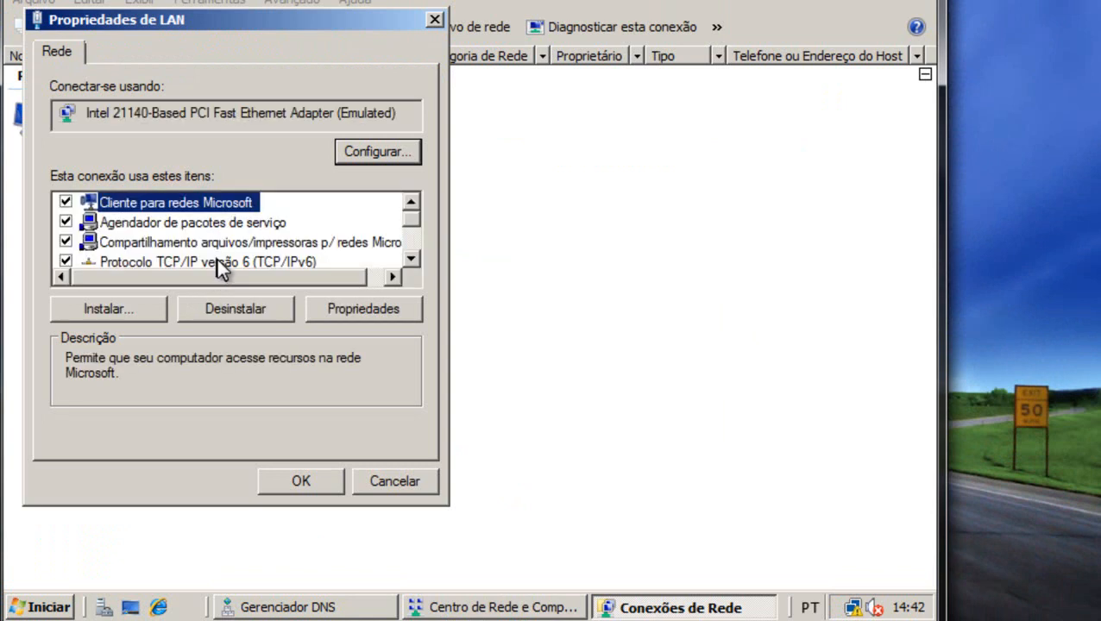
{"action": "scroll", "coordinate": [216, 259], "scroll_direction": "down", "scroll_amount": 1}
{"action": "left_click", "coordinate": [252, 241]}
{"action": "left_click", "coordinate": [352, 309]}
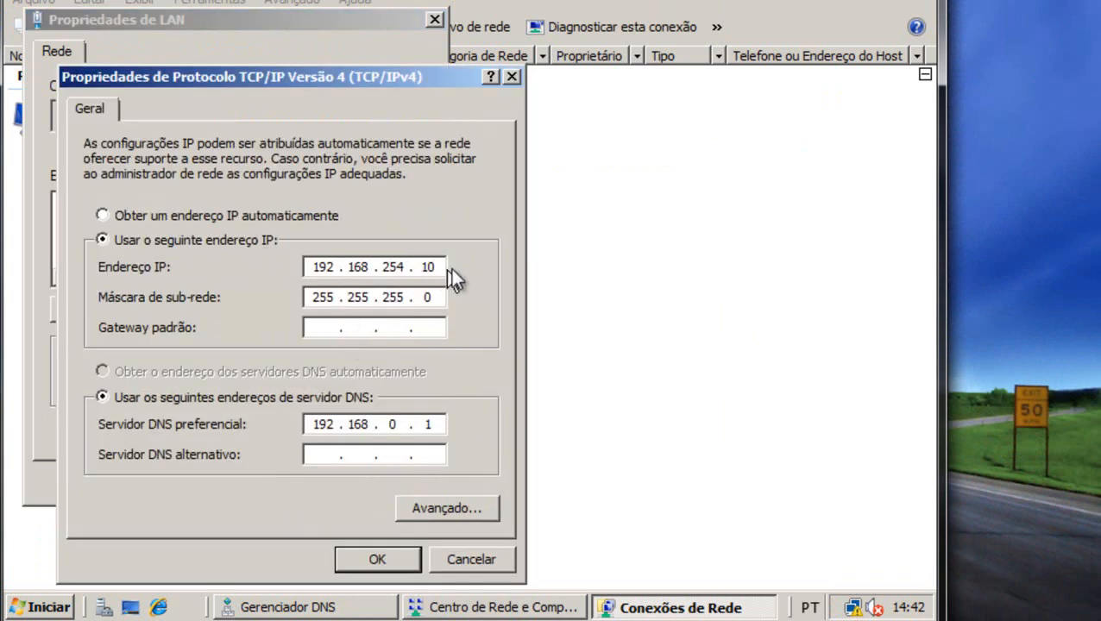
{"action": "key", "text": "BackSpace"}
{"action": "left_click", "coordinate": [379, 561]}
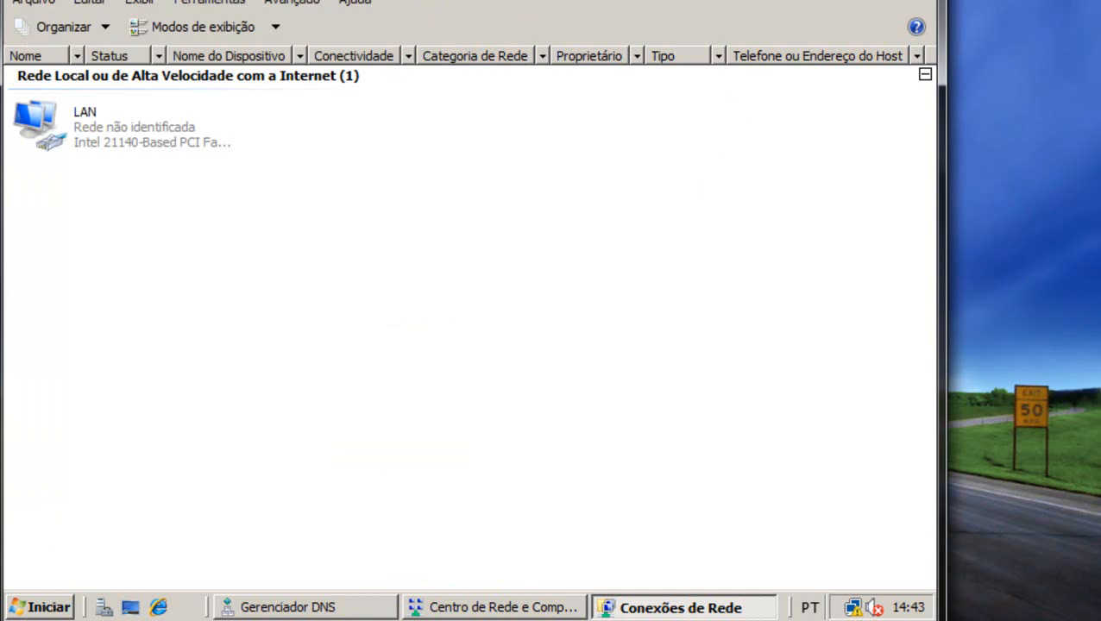
{"action": "key", "text": "alt+F4"}
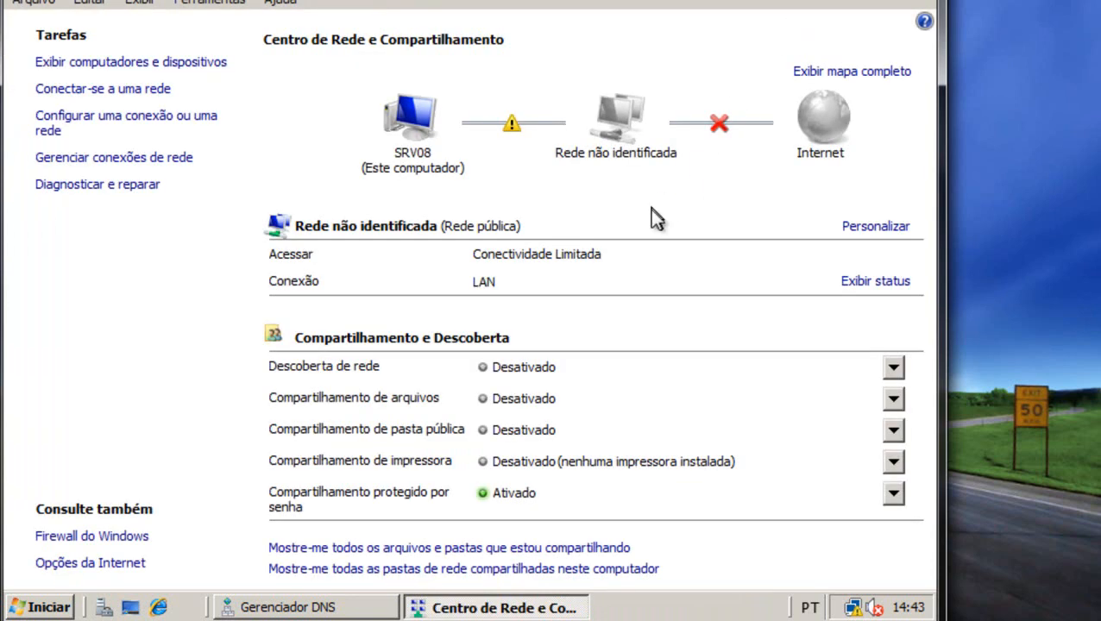
{"action": "key", "text": "alt+F4"}
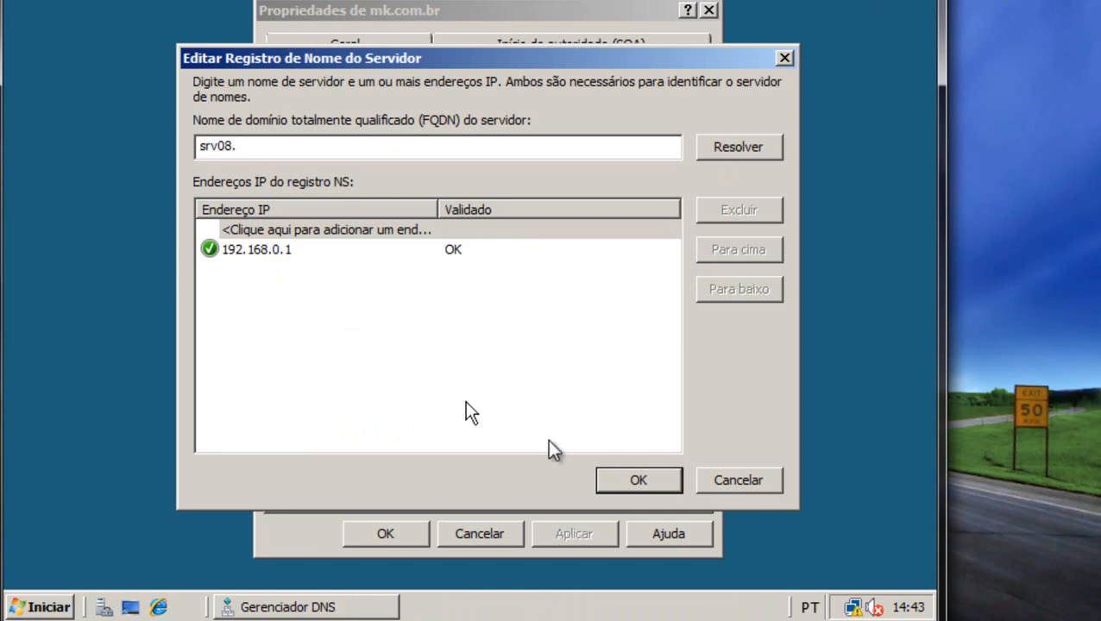
Confirm srv08 as mk.com.br's name server, apply and close the zone properties, back in DNS Manager.
{"action": "left_click", "coordinate": [634, 481]}
{"action": "left_click", "coordinate": [566, 531]}
{"action": "left_click", "coordinate": [385, 535]}
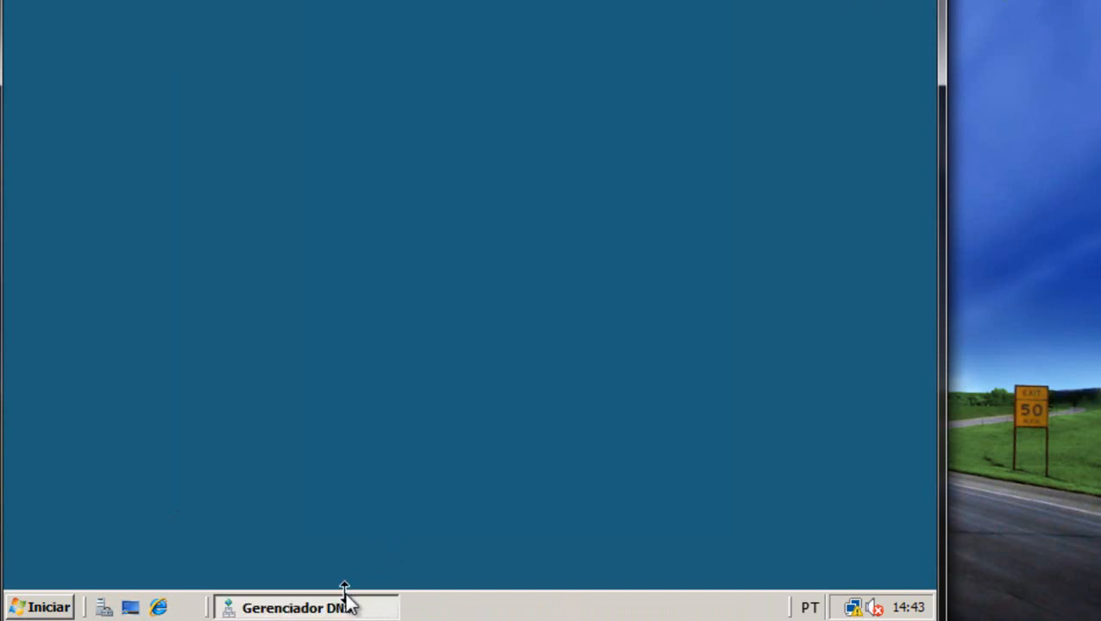
{"action": "left_click", "coordinate": [346, 608]}
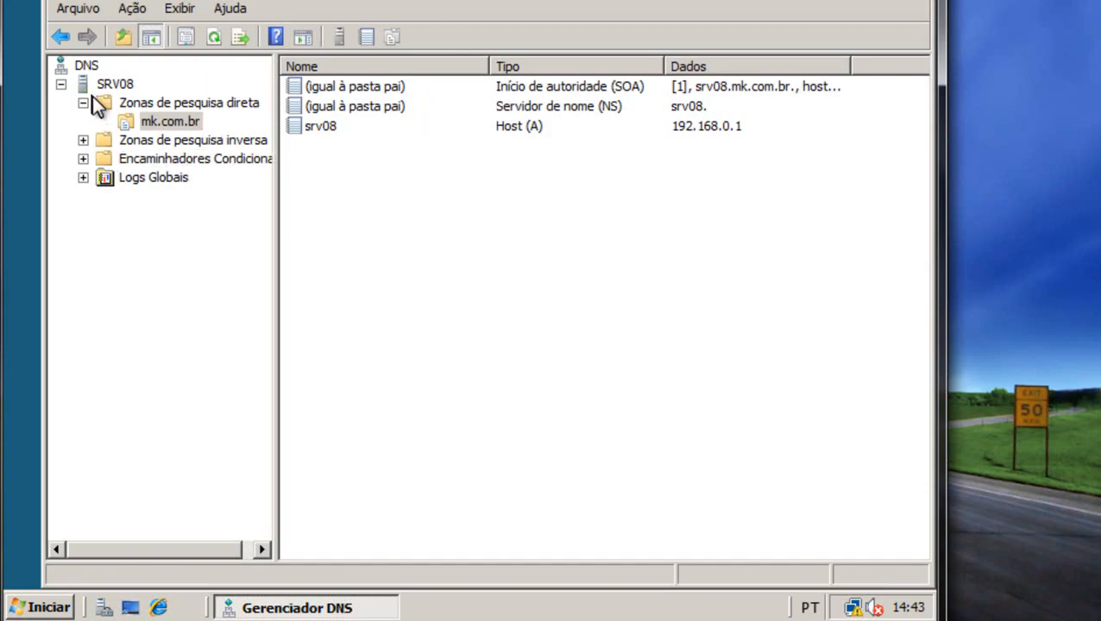
{"action": "right_click", "coordinate": [343, 153]}
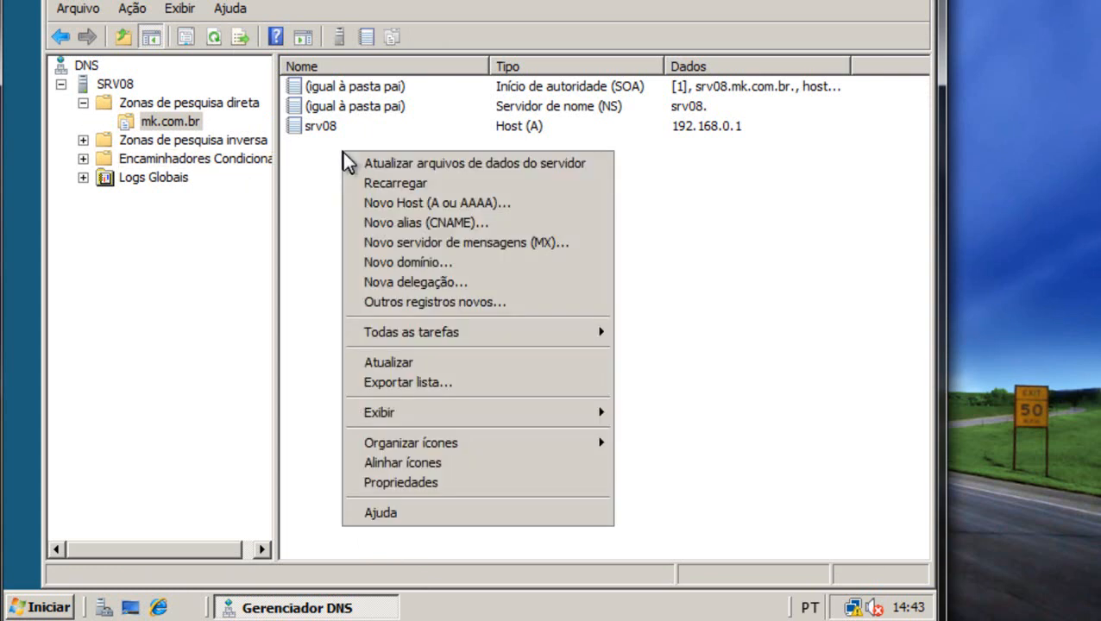
Create a www alias (CNAME) record in mk.com.br targeting srv08.mk.com.br.
{"action": "left_click", "coordinate": [442, 226]}
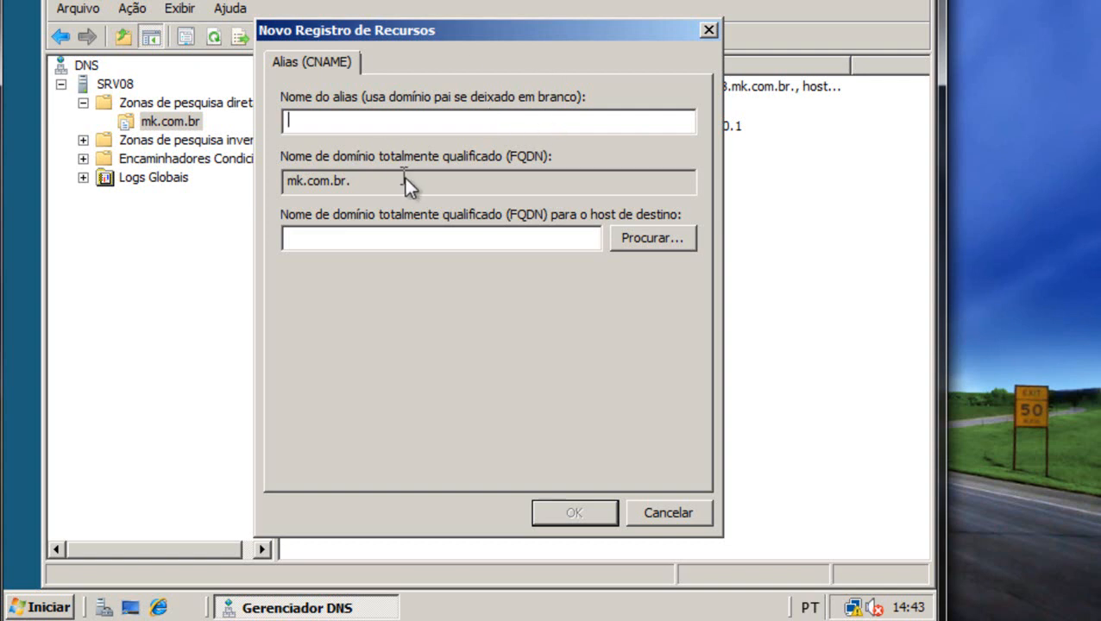
{"action": "type", "text": "www"}
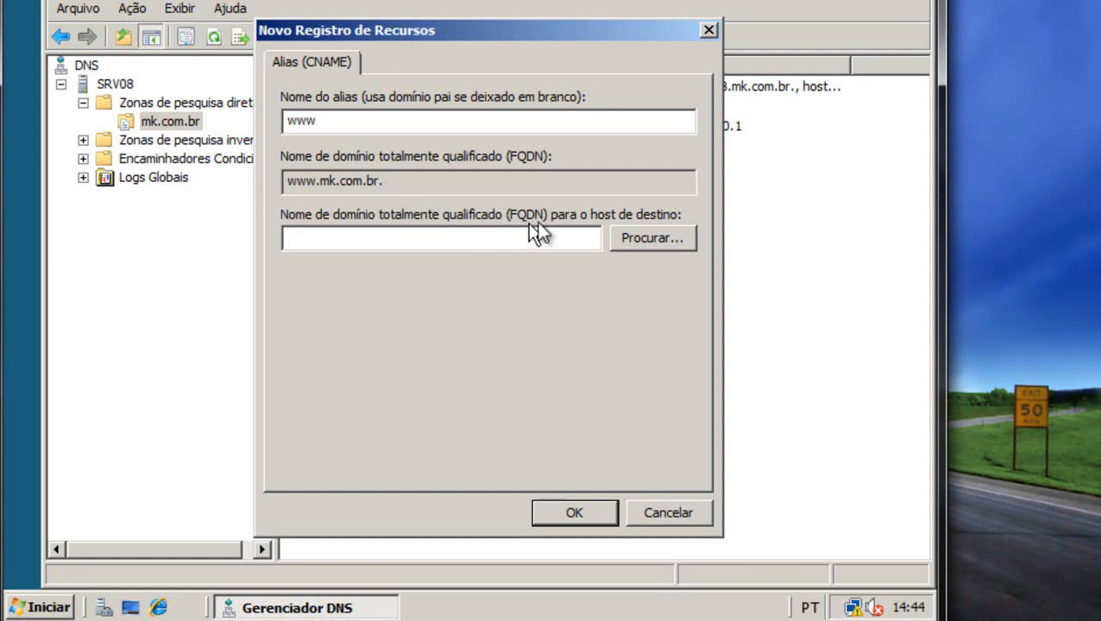
{"action": "left_click", "coordinate": [666, 240]}
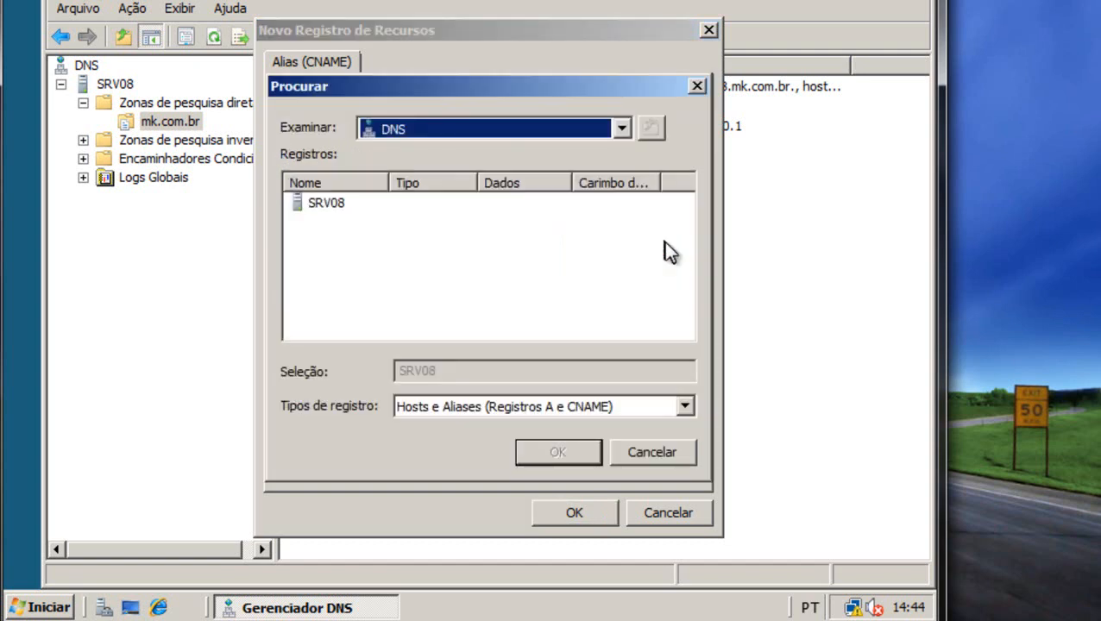
{"action": "double_click", "coordinate": [326, 208]}
{"action": "double_click", "coordinate": [351, 207]}
{"action": "double_click", "coordinate": [344, 203]}
{"action": "double_click", "coordinate": [329, 202]}
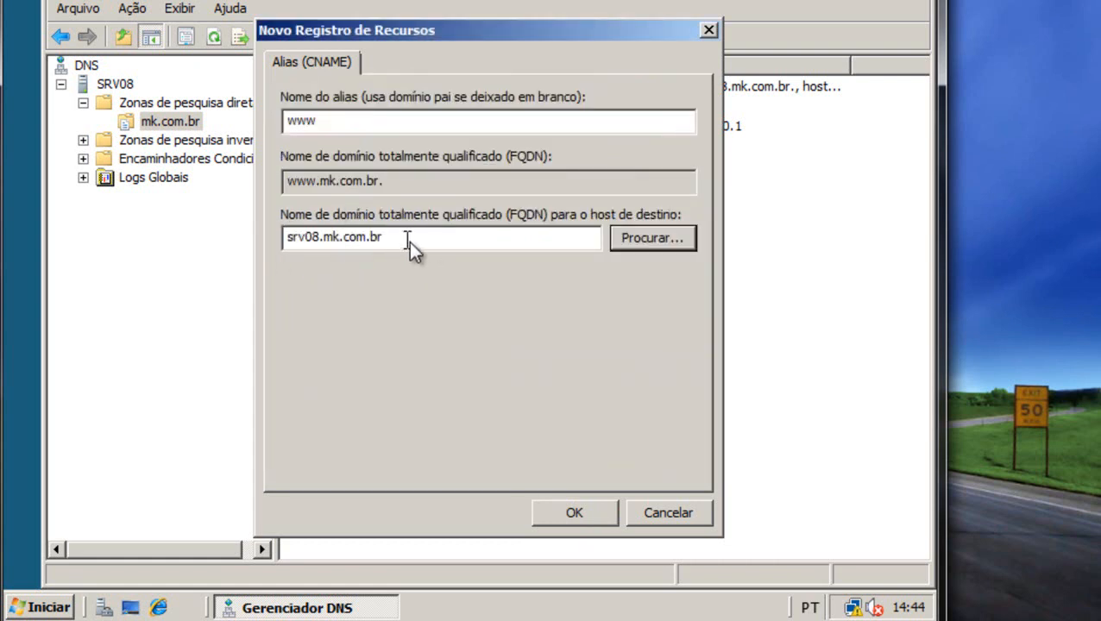
{"action": "left_click", "coordinate": [401, 178]}
{"action": "left_click_drag", "start_coordinate": [401, 179], "coordinate": [266, 181]}
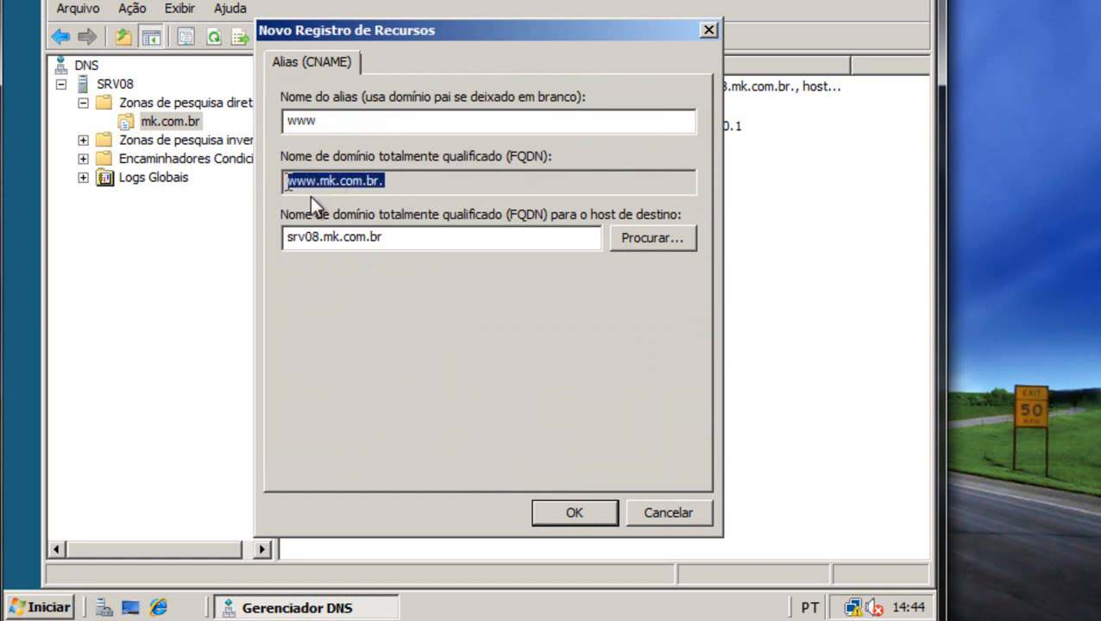
{"action": "left_click", "coordinate": [401, 241]}
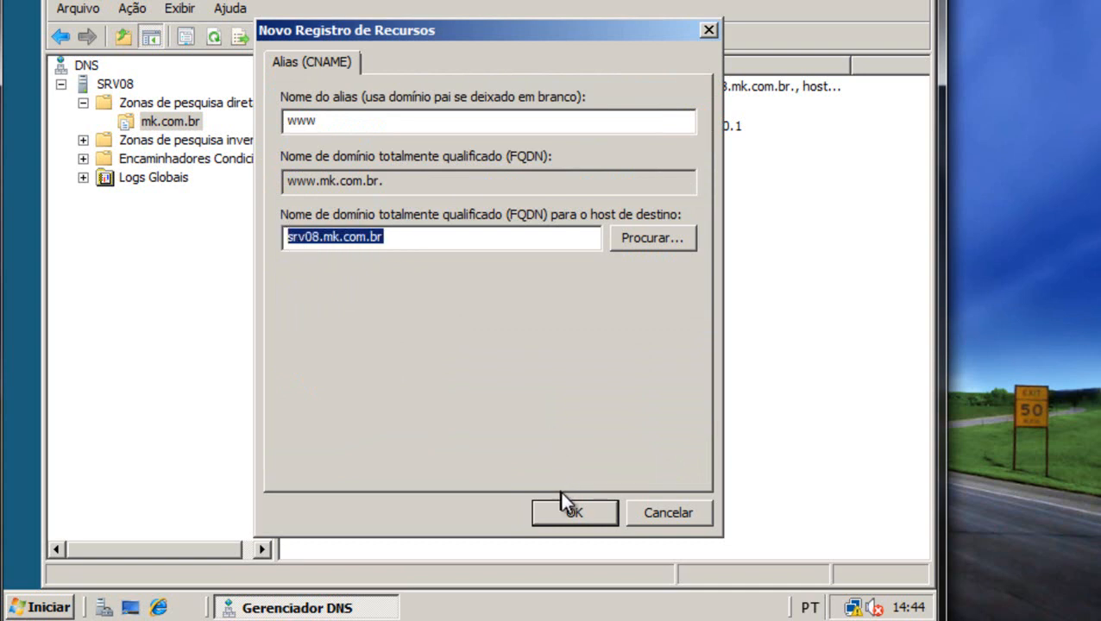
{"action": "left_click", "coordinate": [598, 515]}
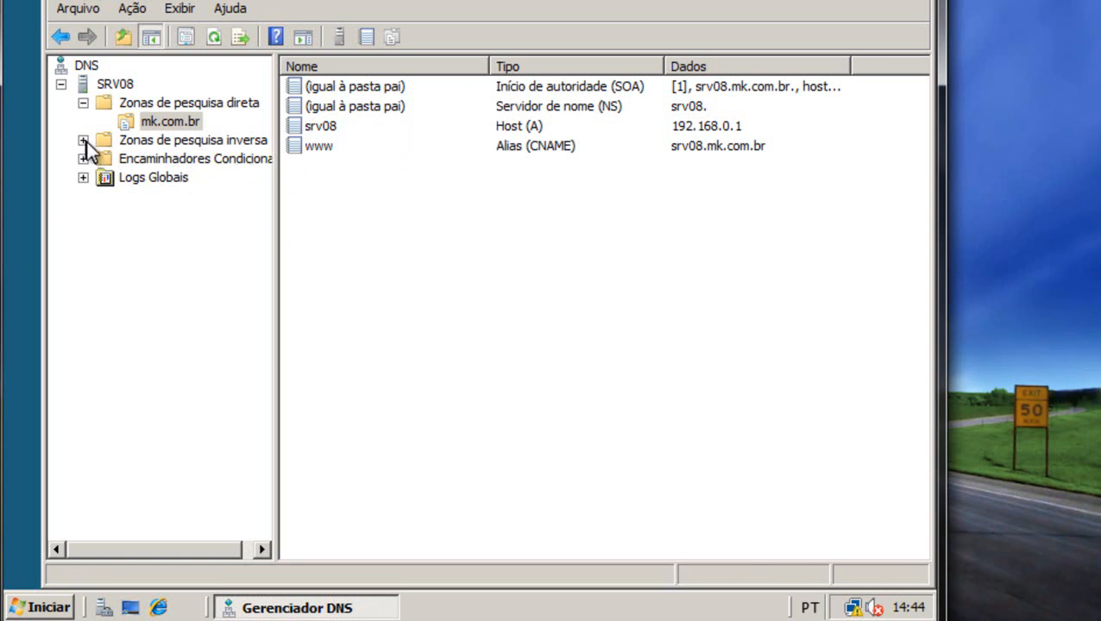
Select Zonas de pesquisa inversa to see the still-empty reverse lookup zones.
{"action": "left_click", "coordinate": [173, 140]}
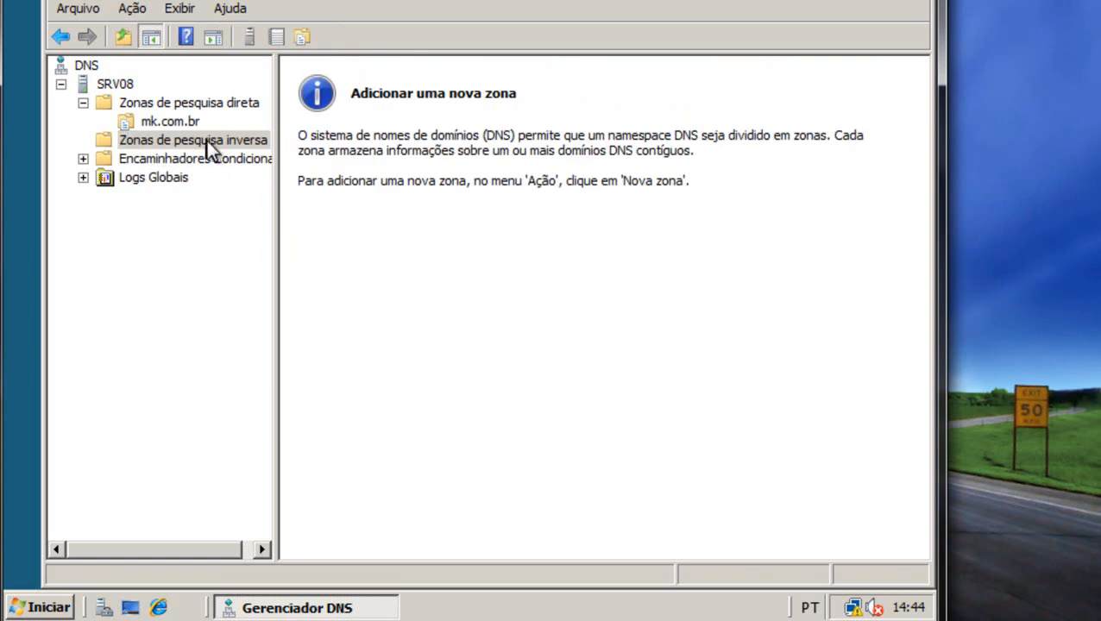
Start the New Zone Wizard for a primary IPv4 reverse lookup zone.
{"action": "right_click", "coordinate": [213, 140]}
{"action": "left_click", "coordinate": [298, 154]}
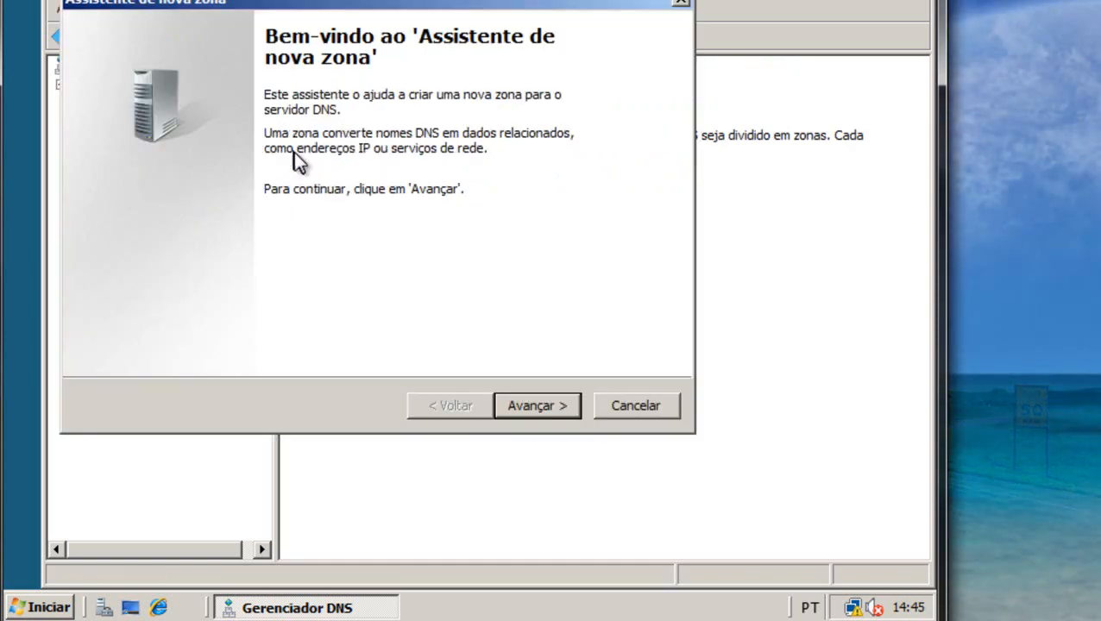
{"action": "left_click", "coordinate": [574, 407]}
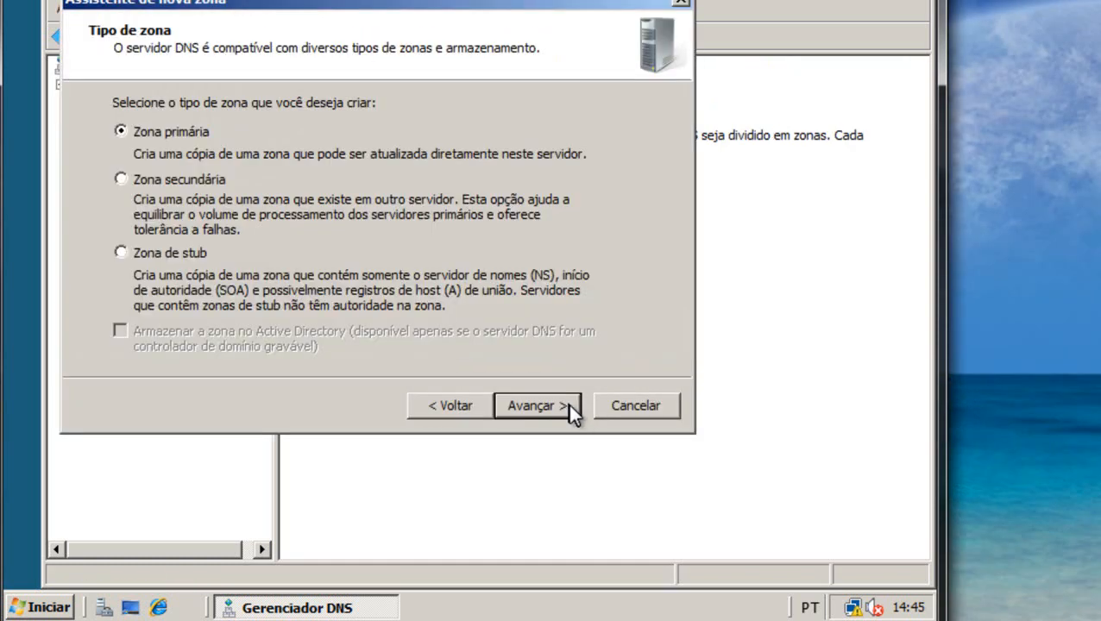
{"action": "left_click", "coordinate": [531, 412]}
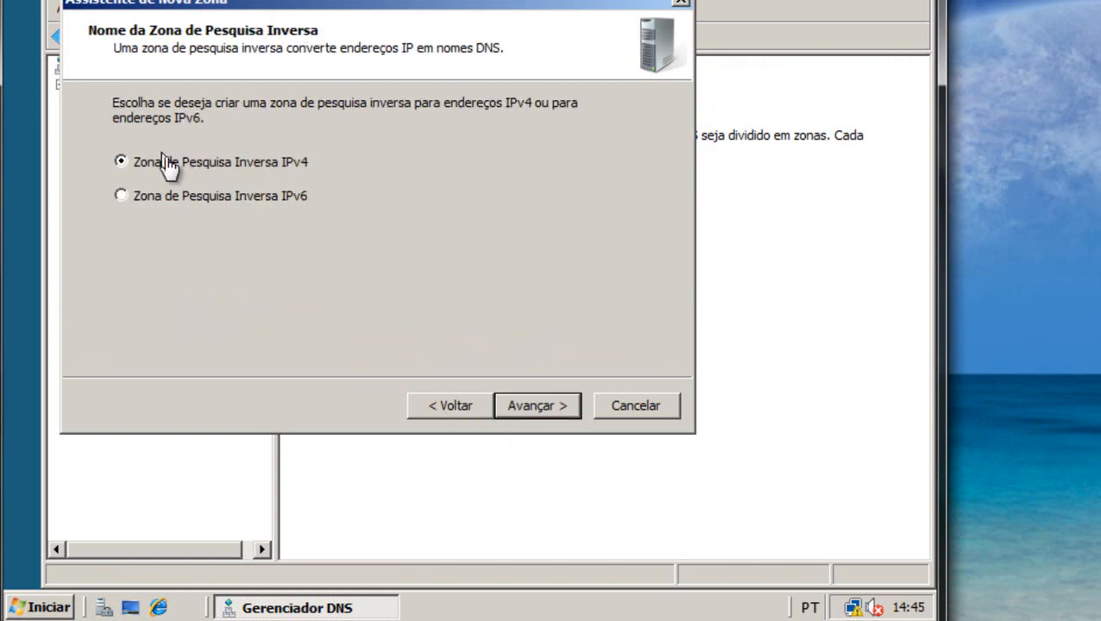
{"action": "left_click_drag", "start_coordinate": [366, 5], "coordinate": [544, 33]}
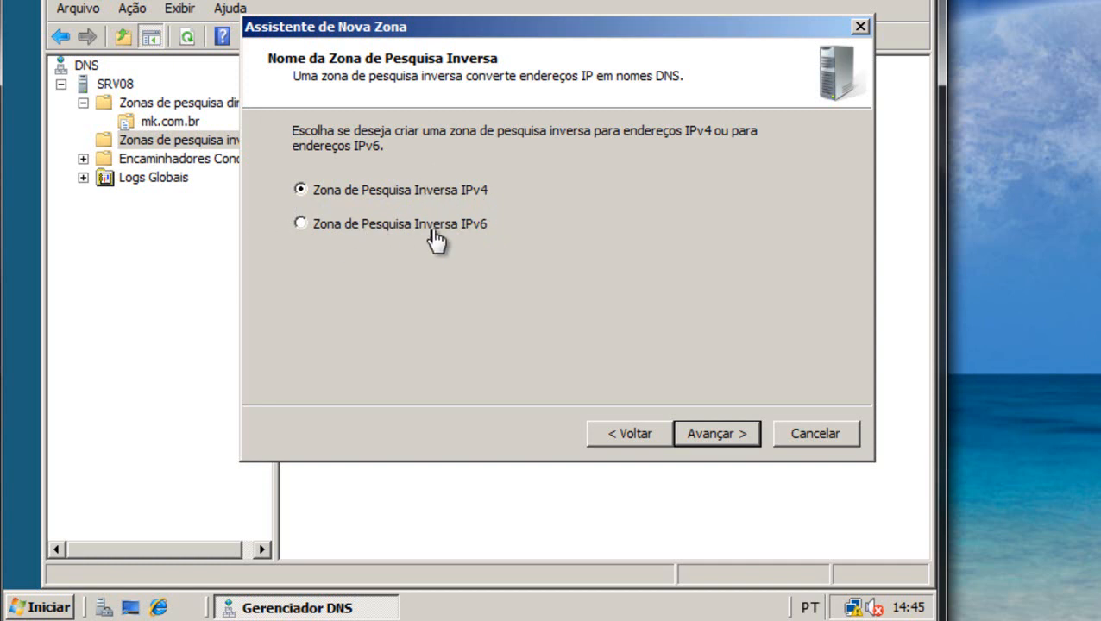
{"action": "left_click", "coordinate": [731, 437]}
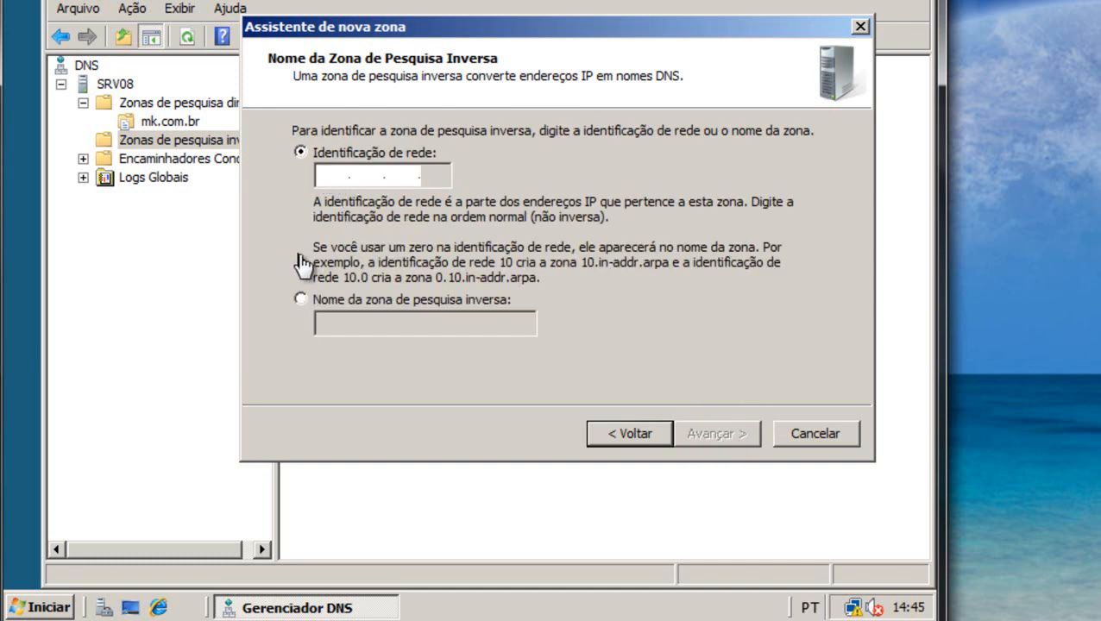
Enter network ID 192.168.0, keep the new zone file and dynamic update choice, and finish.
{"action": "type", "text": "192 .168 ."}
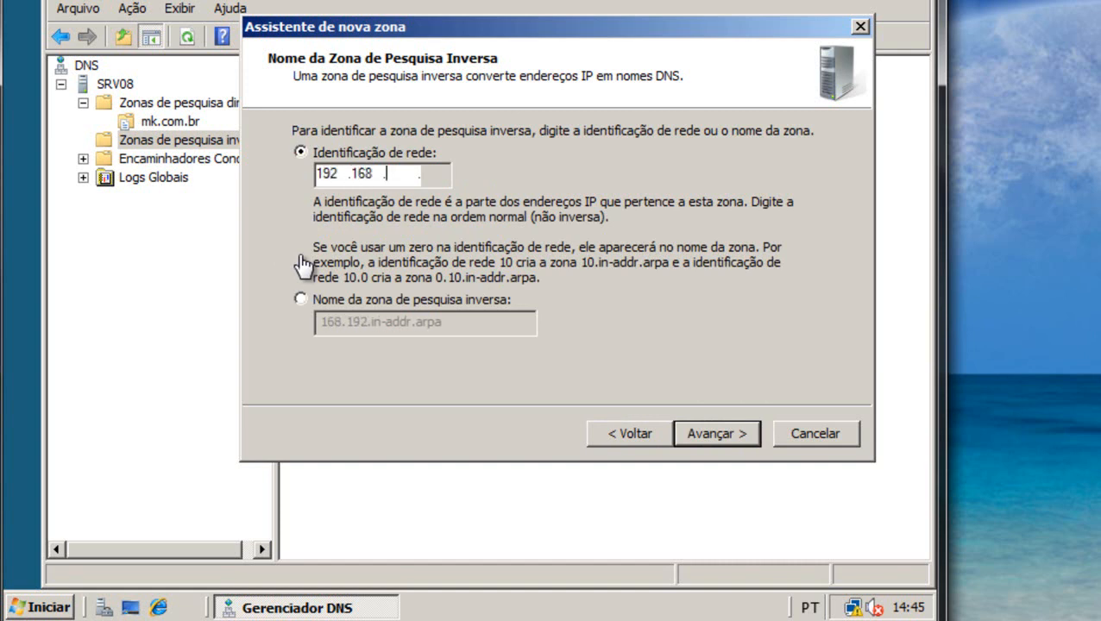
{"action": "type", "text": "0"}
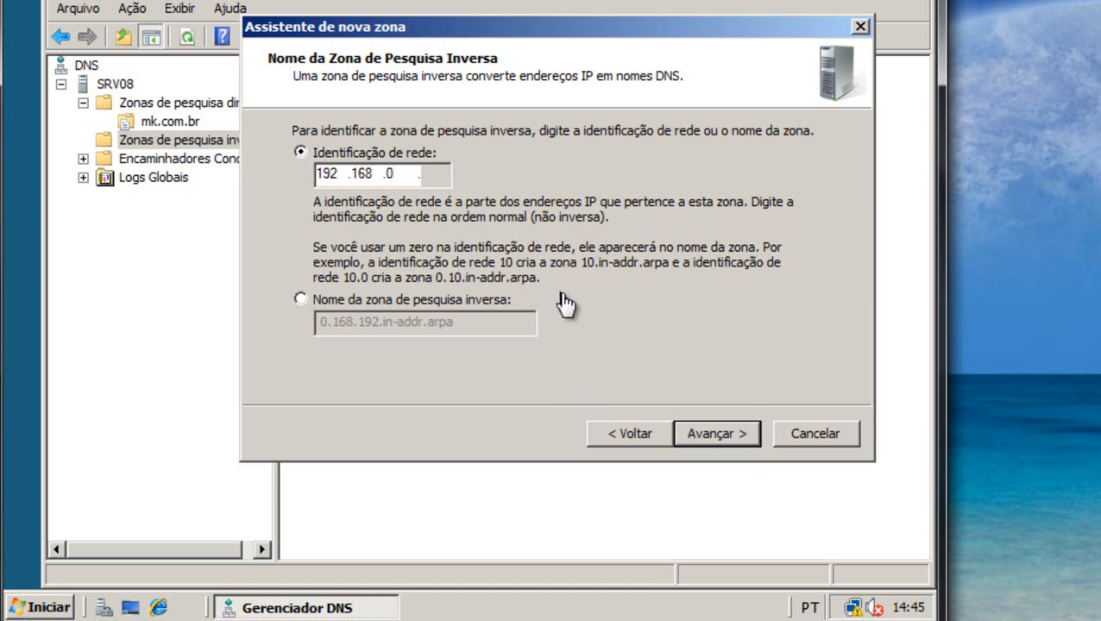
{"action": "left_click", "coordinate": [725, 440]}
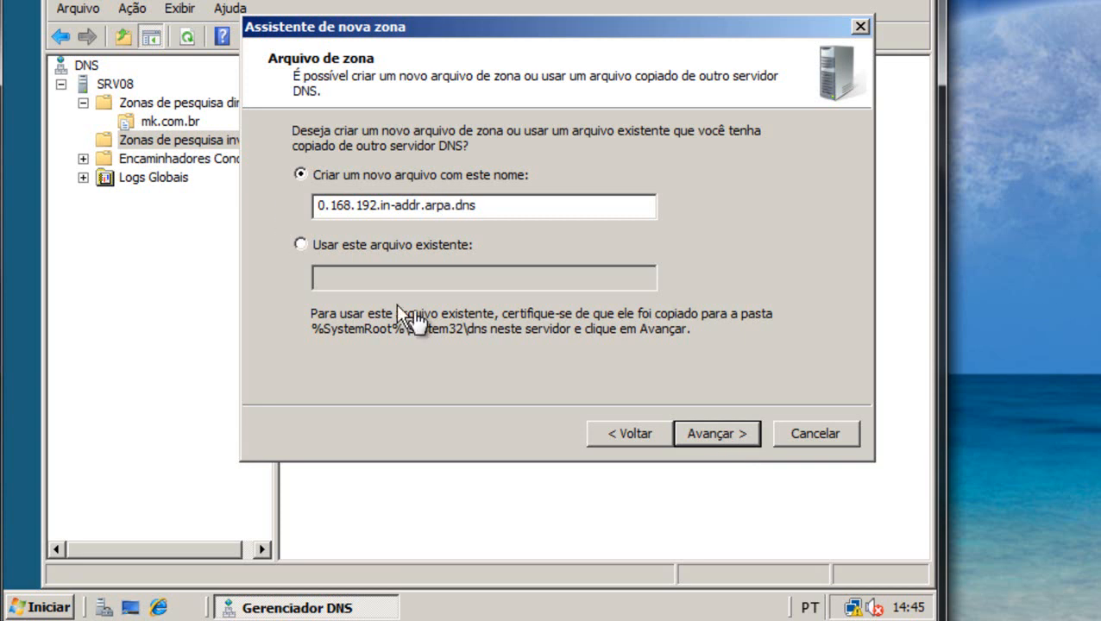
{"action": "left_click", "coordinate": [740, 437]}
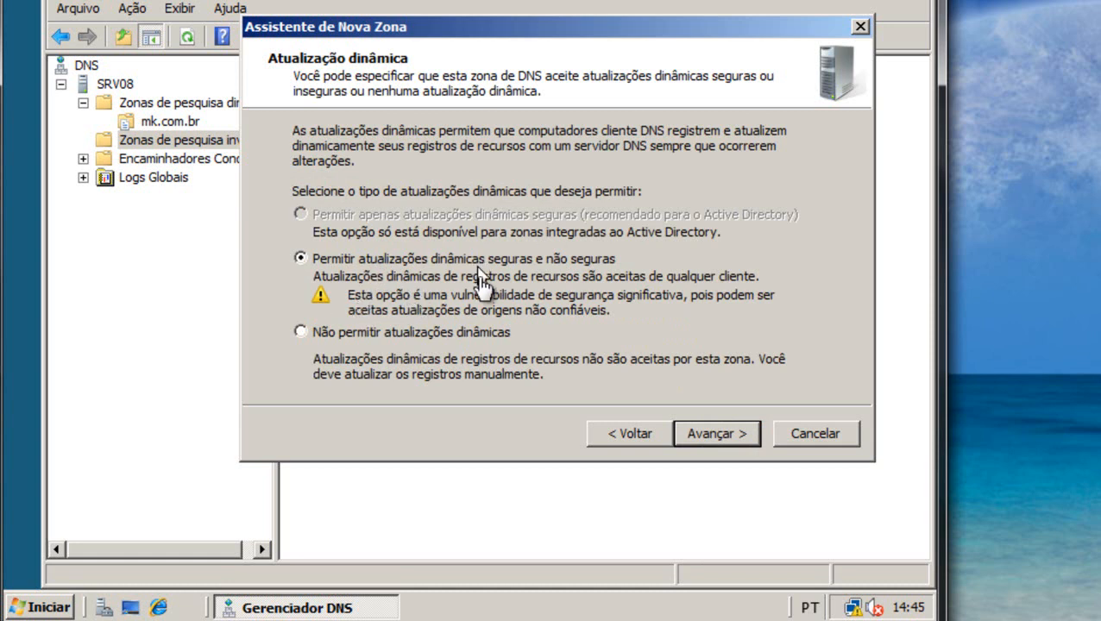
{"action": "left_click", "coordinate": [721, 440]}
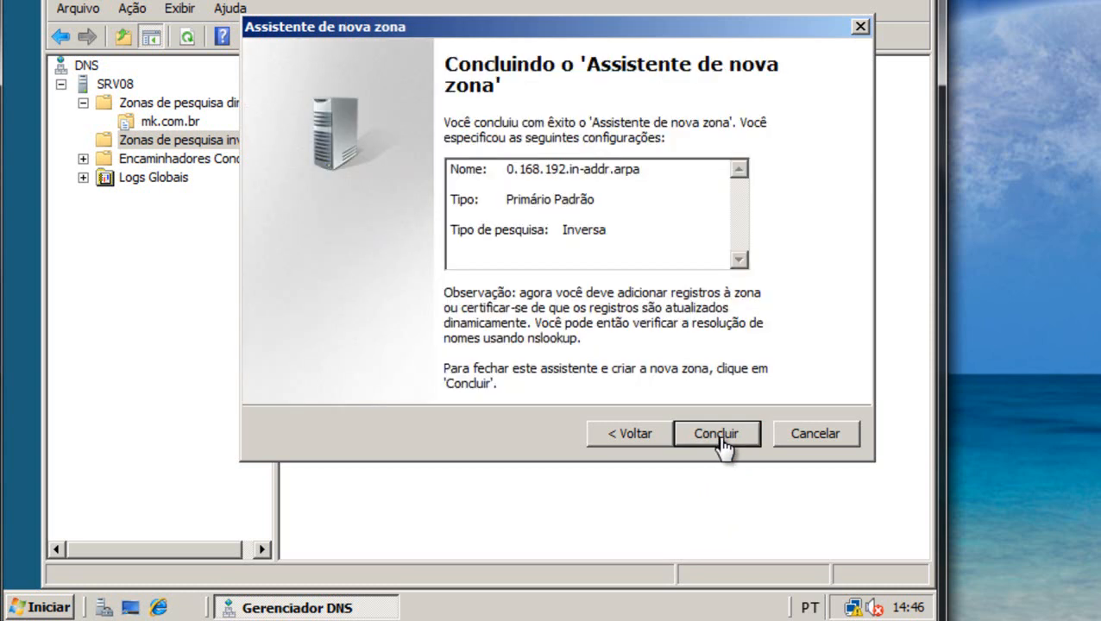
{"action": "left_click", "coordinate": [717, 434]}
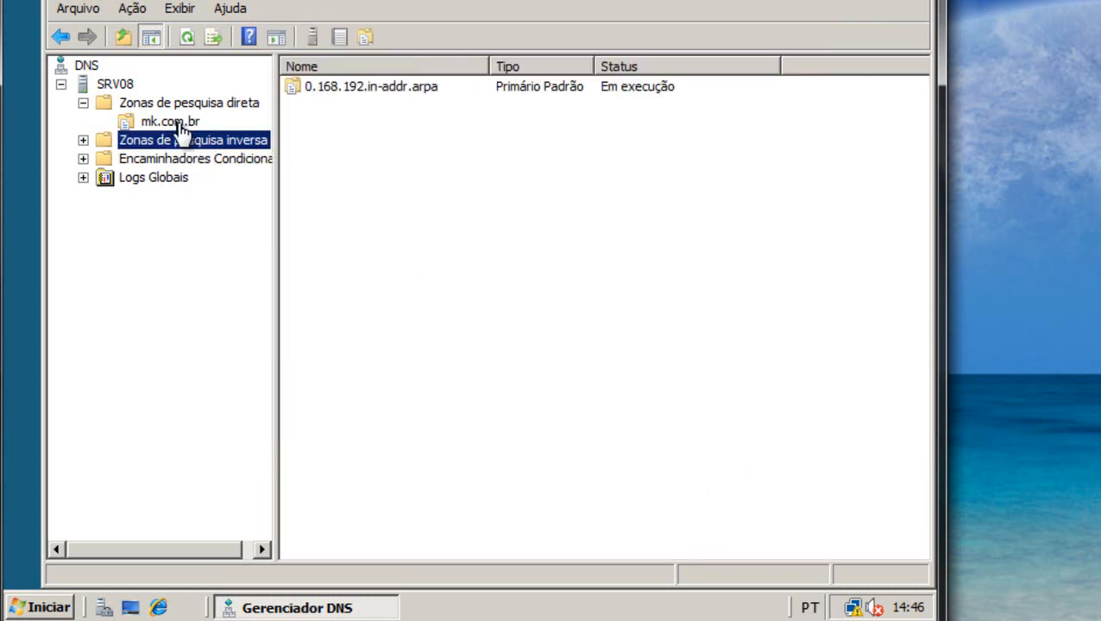
Set the 0.168.192.in-addr.arpa SOA to srv08.mk.com.br. and hostmaster.mk.com.br., and apply.
{"action": "left_click", "coordinate": [82, 141]}
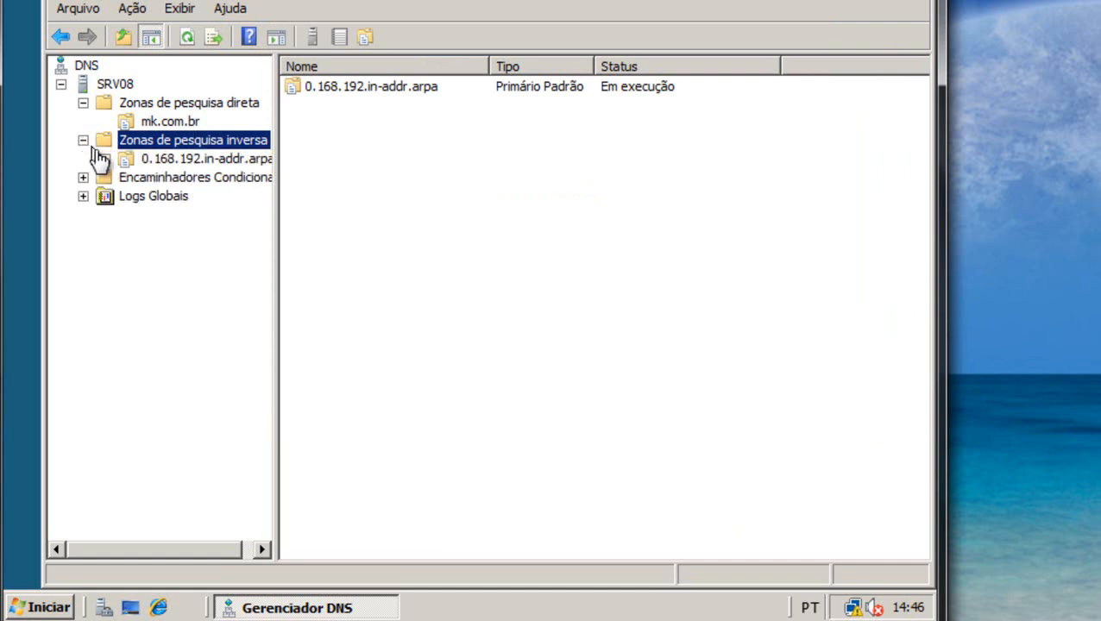
{"action": "left_click", "coordinate": [197, 162]}
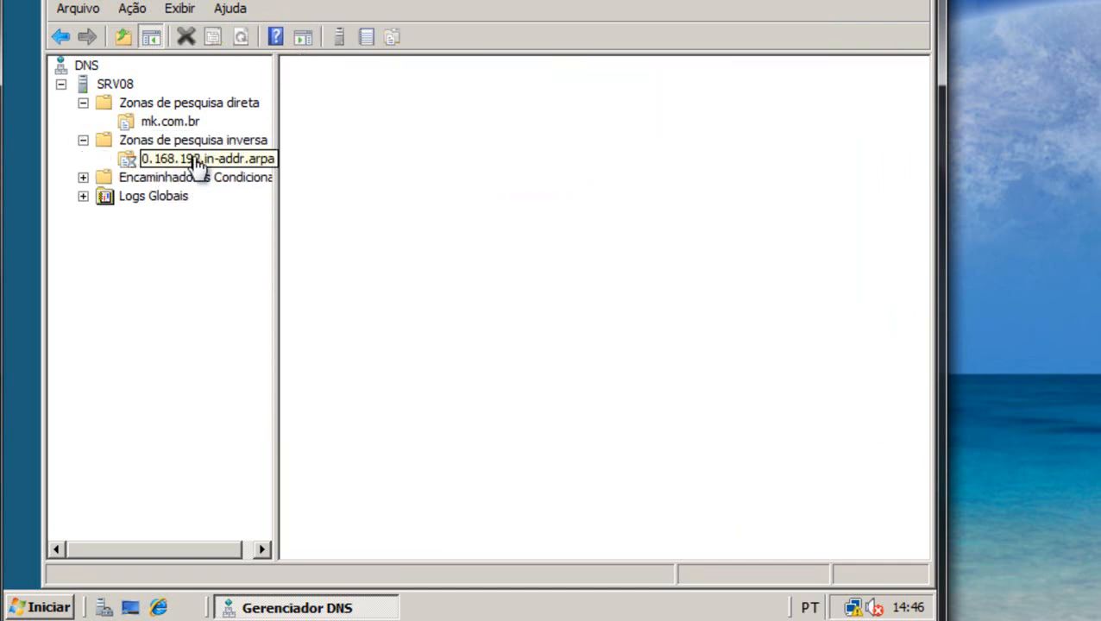
{"action": "right_click", "coordinate": [248, 166]}
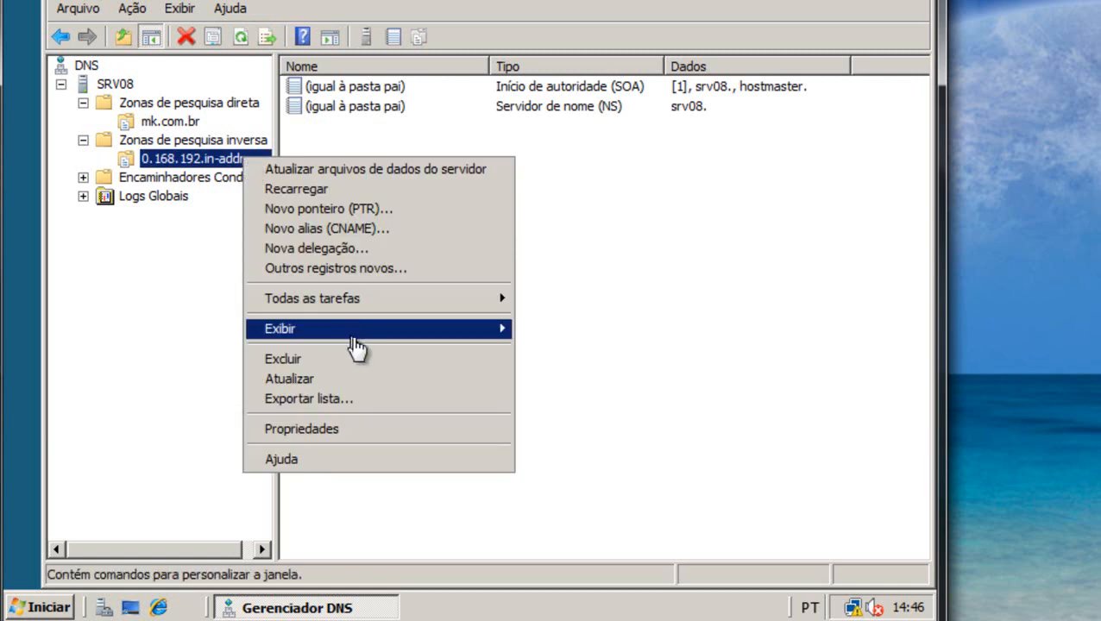
{"action": "left_click", "coordinate": [356, 440]}
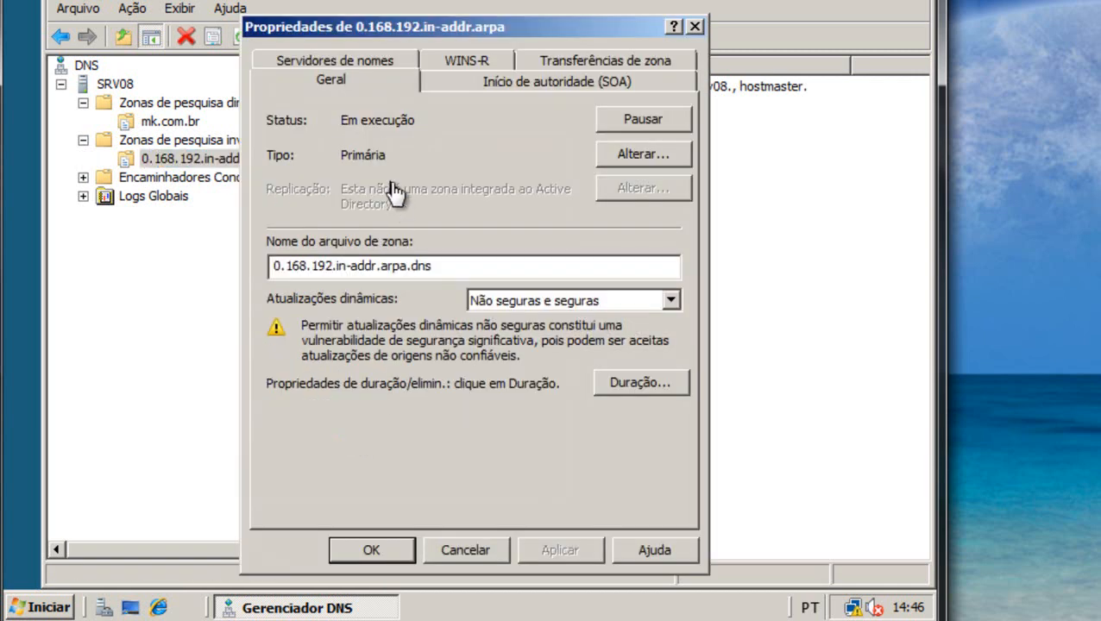
{"action": "left_click", "coordinate": [474, 87]}
{"action": "left_click", "coordinate": [346, 197]}
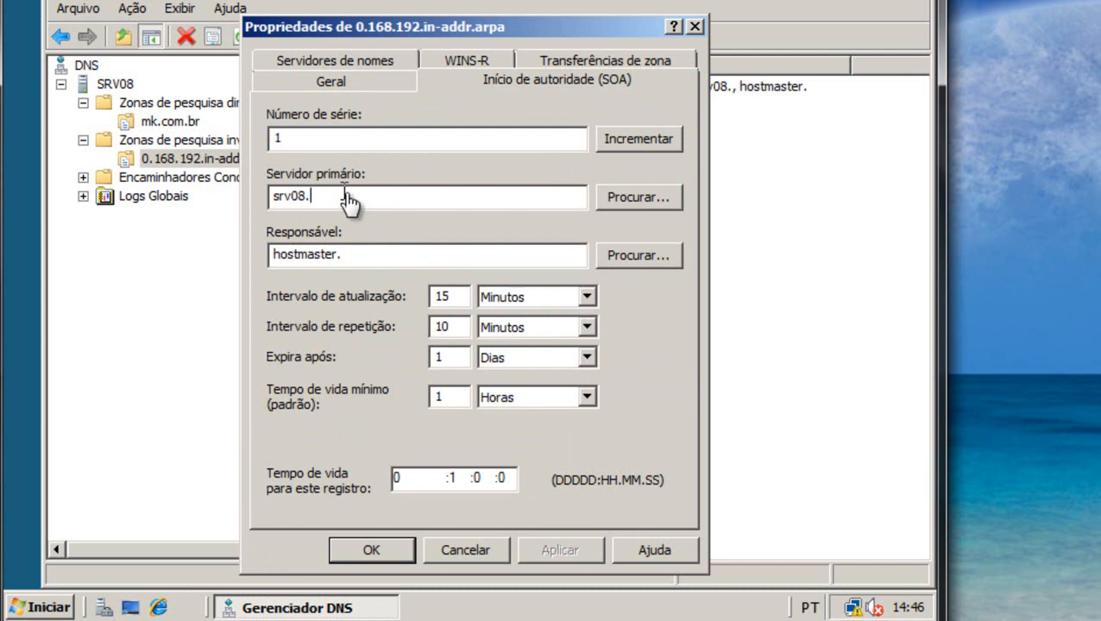
{"action": "type", "text": "mk.com.br."}
{"action": "left_click", "coordinate": [357, 254]}
{"action": "type", "text": "mk.com.br."}
{"action": "left_click", "coordinate": [556, 552]}
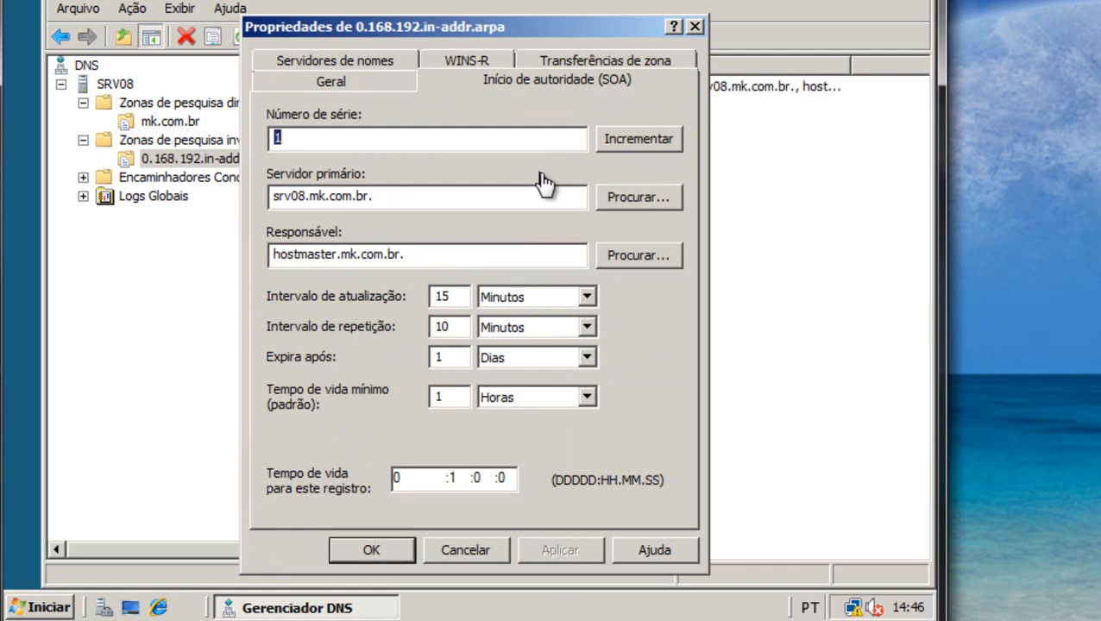
{"action": "left_click", "coordinate": [390, 62]}
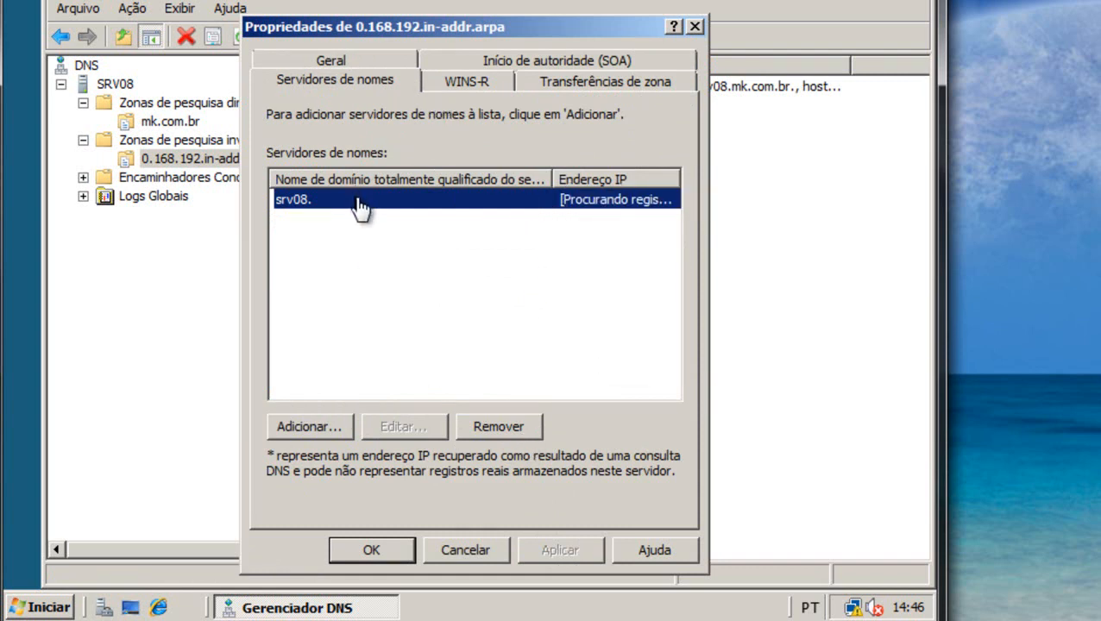
Add srv08, resolved to 192.168.0.1, as the reverse zone's name server and close properties.
{"action": "left_click", "coordinate": [330, 431]}
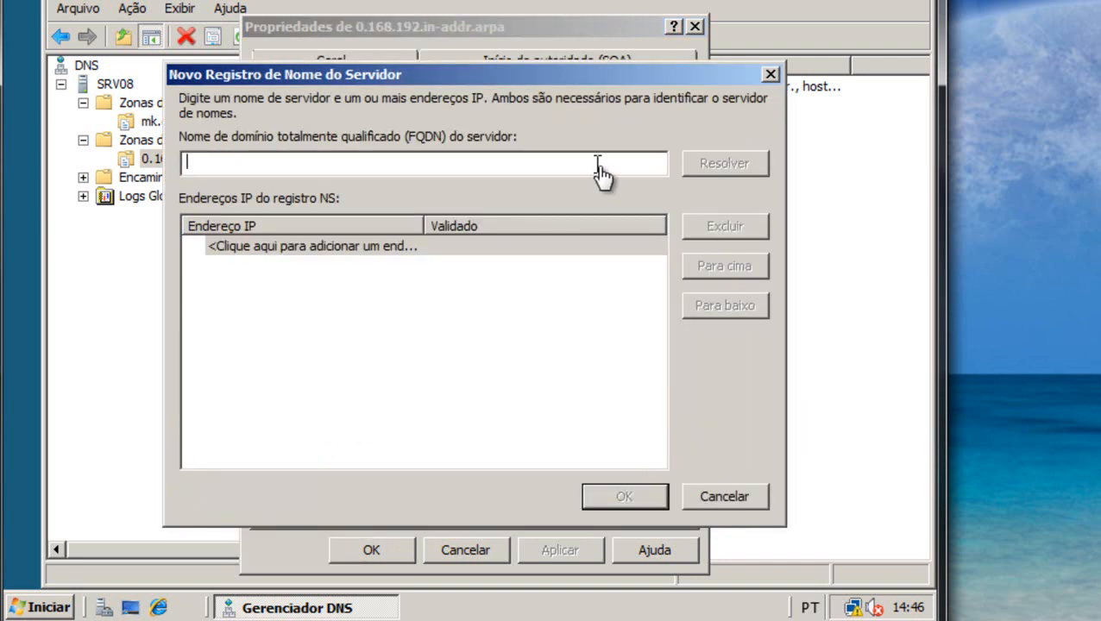
{"action": "type", "text": "srv08"}
{"action": "left_click", "coordinate": [730, 169]}
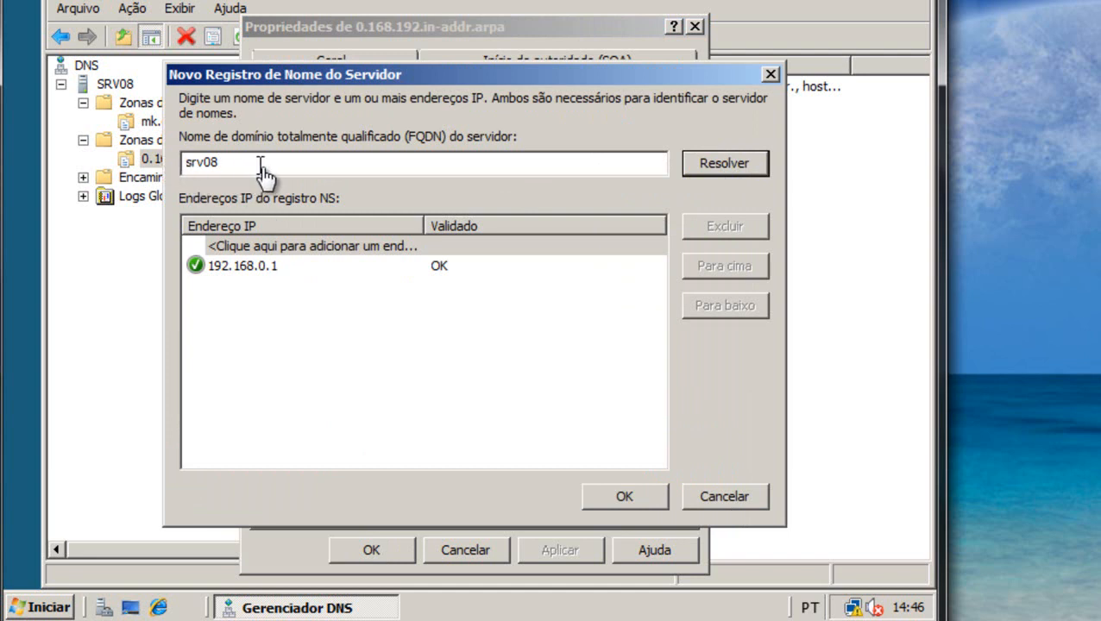
{"action": "double_click", "coordinate": [244, 267]}
{"action": "left_click", "coordinate": [378, 340]}
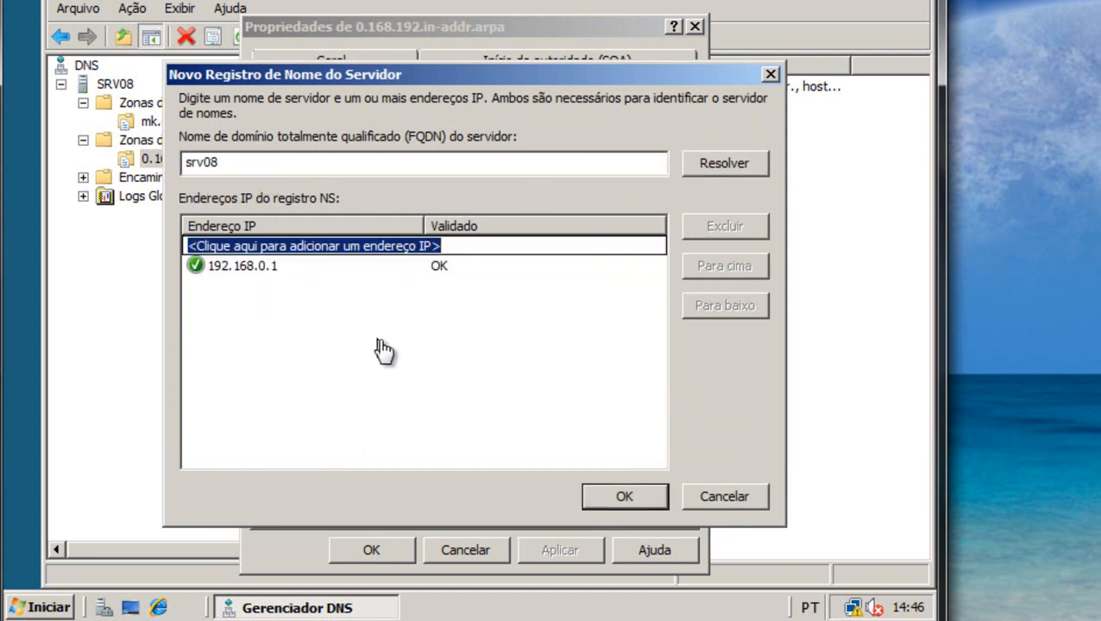
{"action": "left_click", "coordinate": [625, 498]}
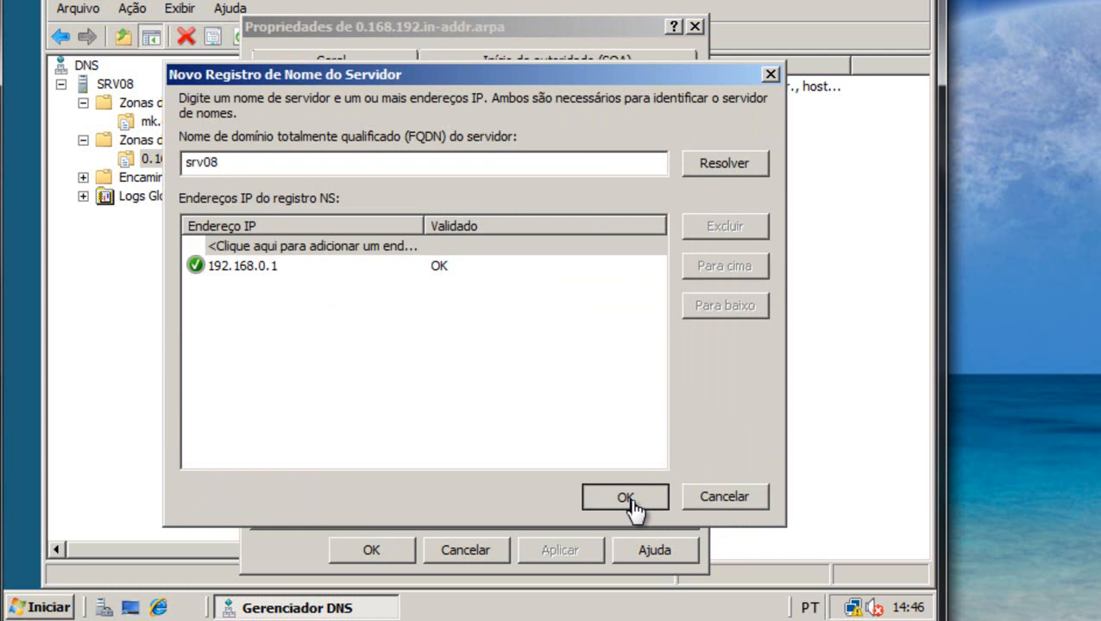
{"action": "left_click", "coordinate": [373, 552]}
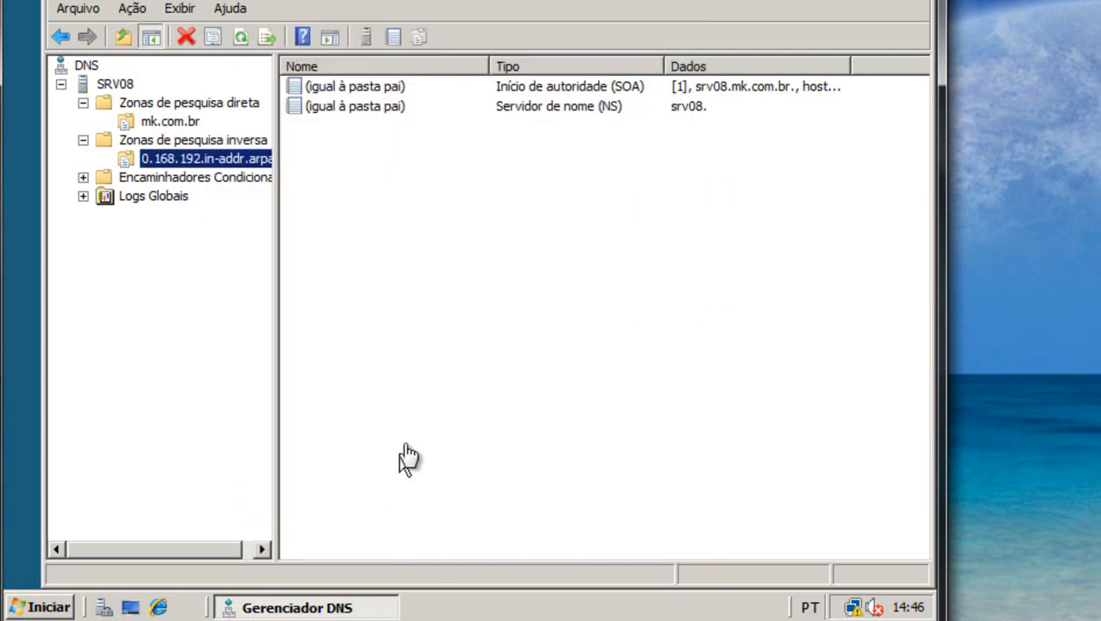
Start a new Pointer (PTR) record in the reverse zone for host IP 192.168.0.1.
{"action": "right_click", "coordinate": [348, 155]}
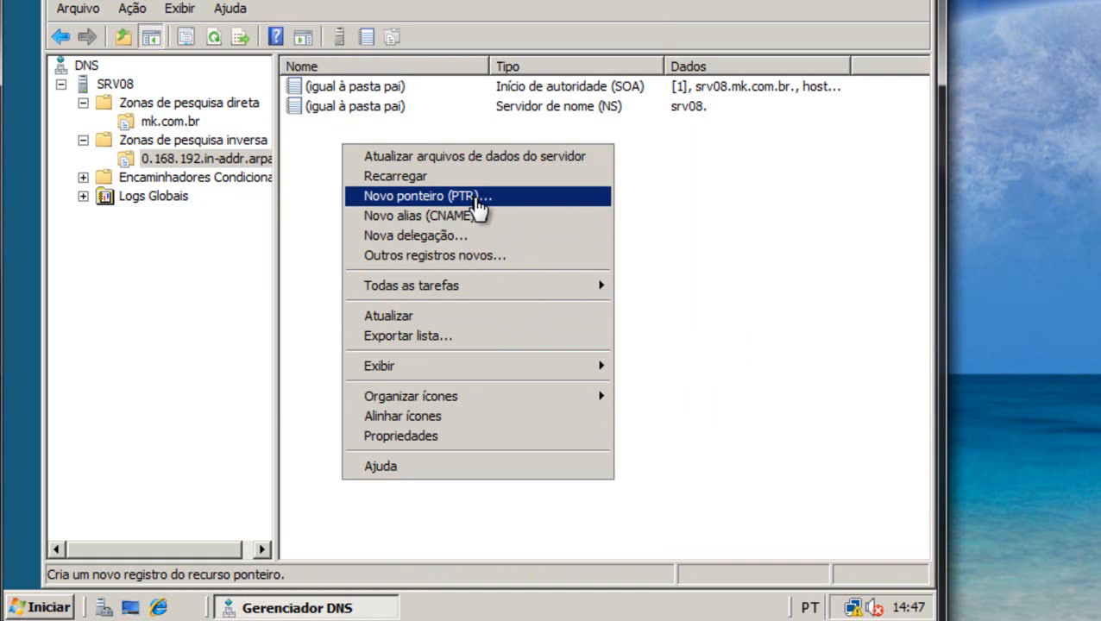
{"action": "left_click", "coordinate": [674, 188]}
{"action": "right_click", "coordinate": [393, 173]}
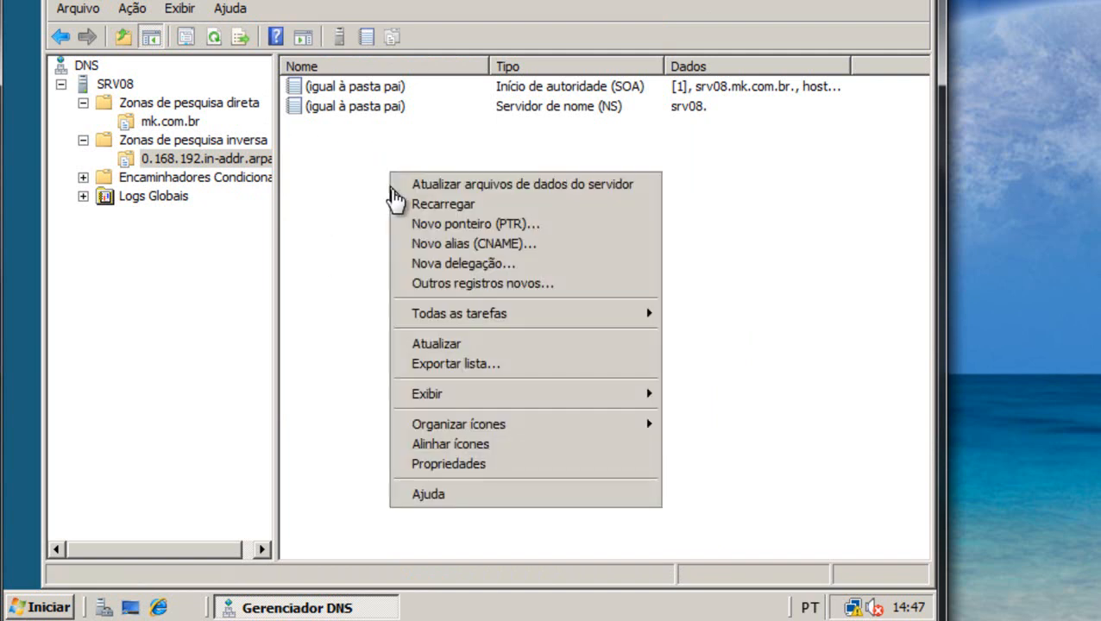
{"action": "left_click", "coordinate": [424, 233]}
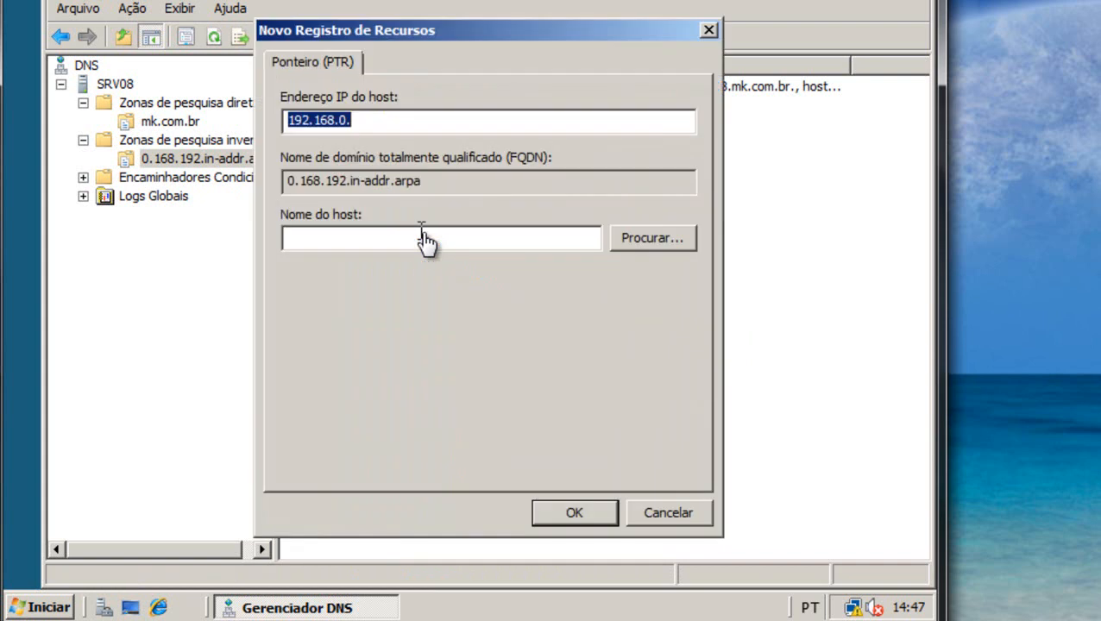
{"action": "left_click", "coordinate": [388, 127]}
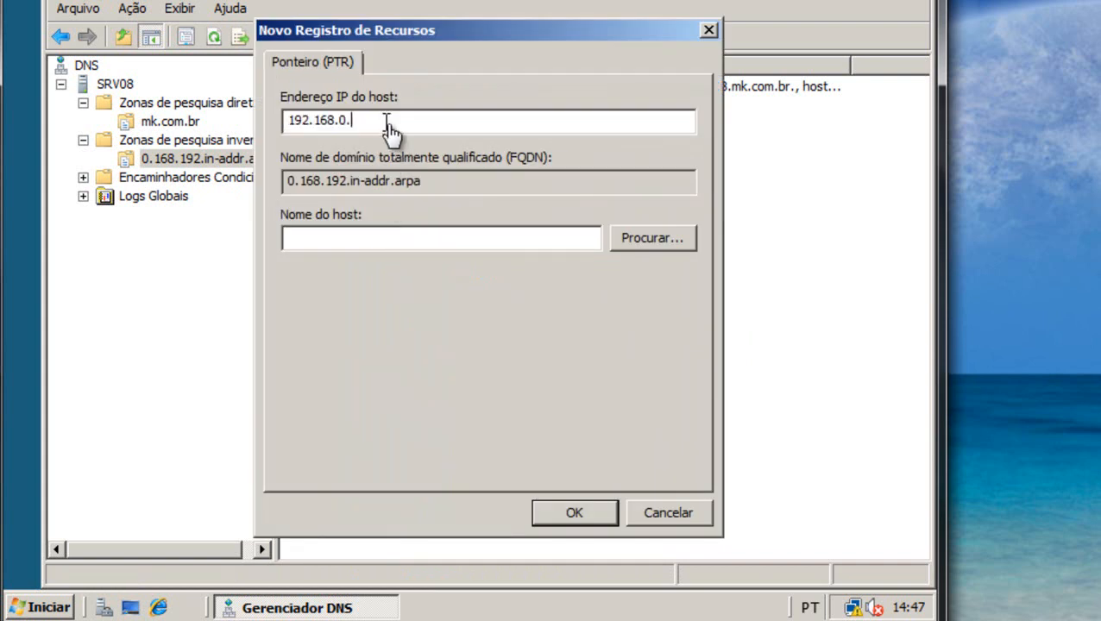
Point the PTR to srv08 in mk.com.br, create it, and close DNS Manager.
{"action": "left_click", "coordinate": [653, 242]}
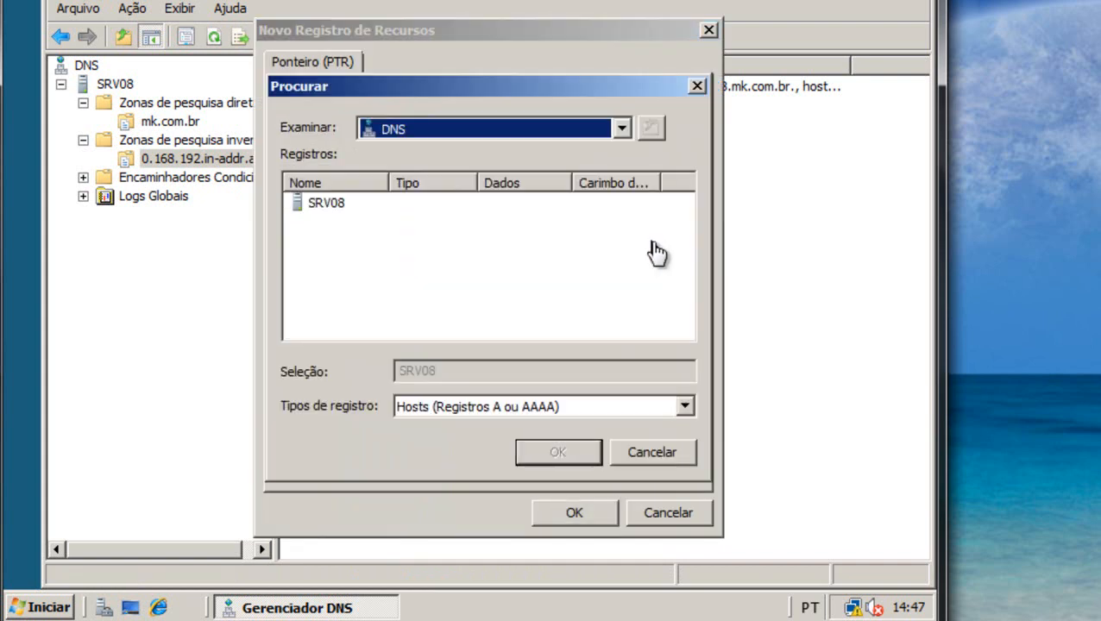
{"action": "double_click", "coordinate": [309, 206]}
{"action": "double_click", "coordinate": [332, 214]}
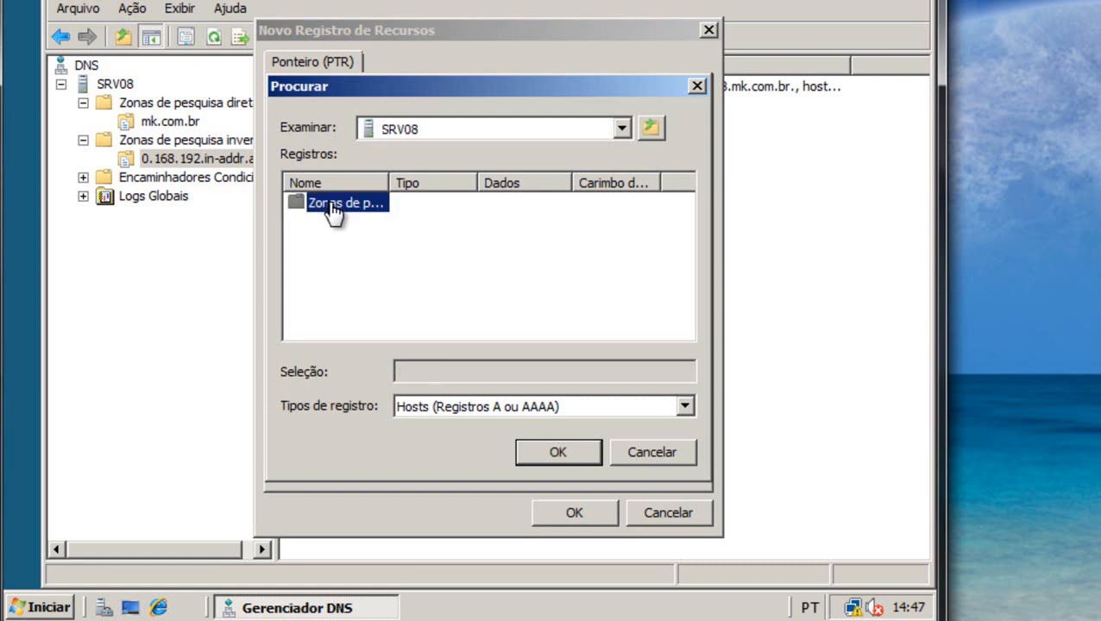
{"action": "double_click", "coordinate": [363, 214]}
{"action": "double_click", "coordinate": [363, 214]}
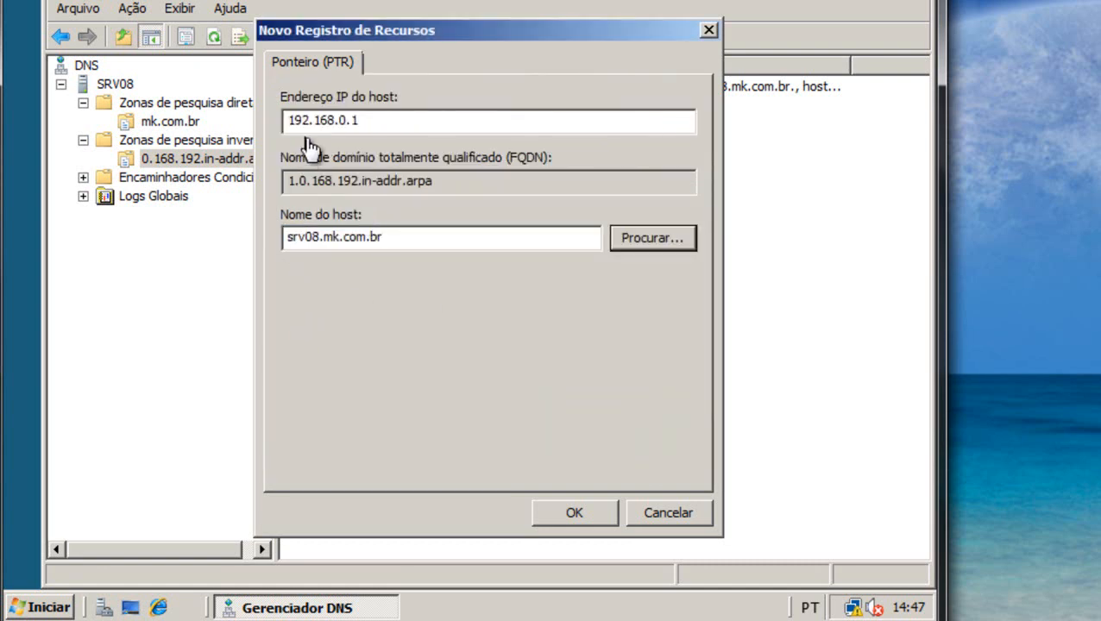
{"action": "left_click", "coordinate": [382, 123]}
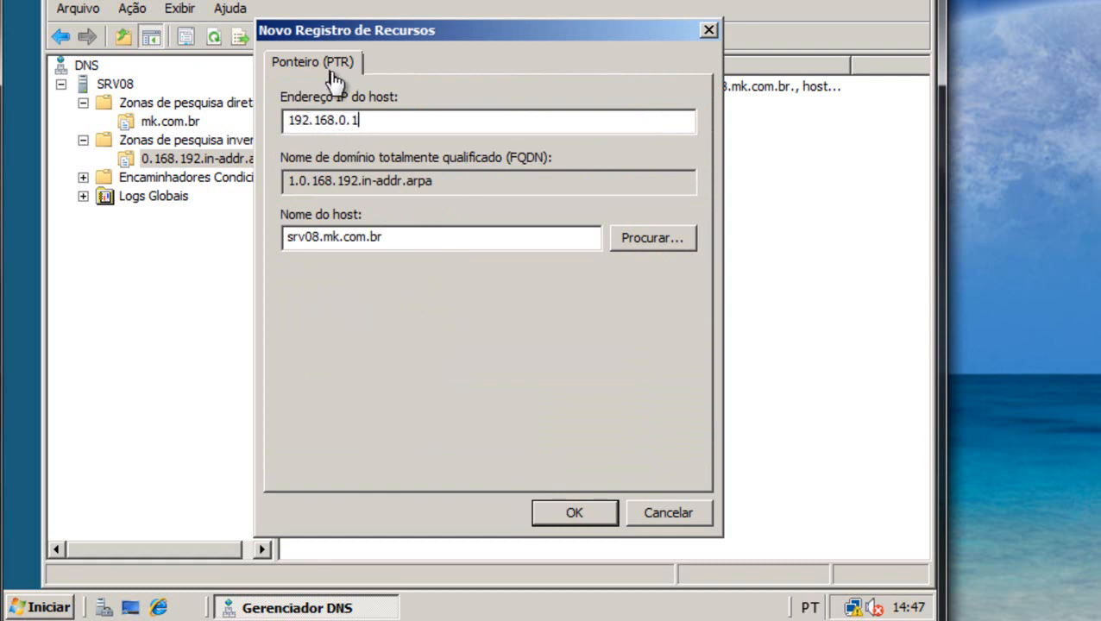
{"action": "left_click", "coordinate": [588, 518]}
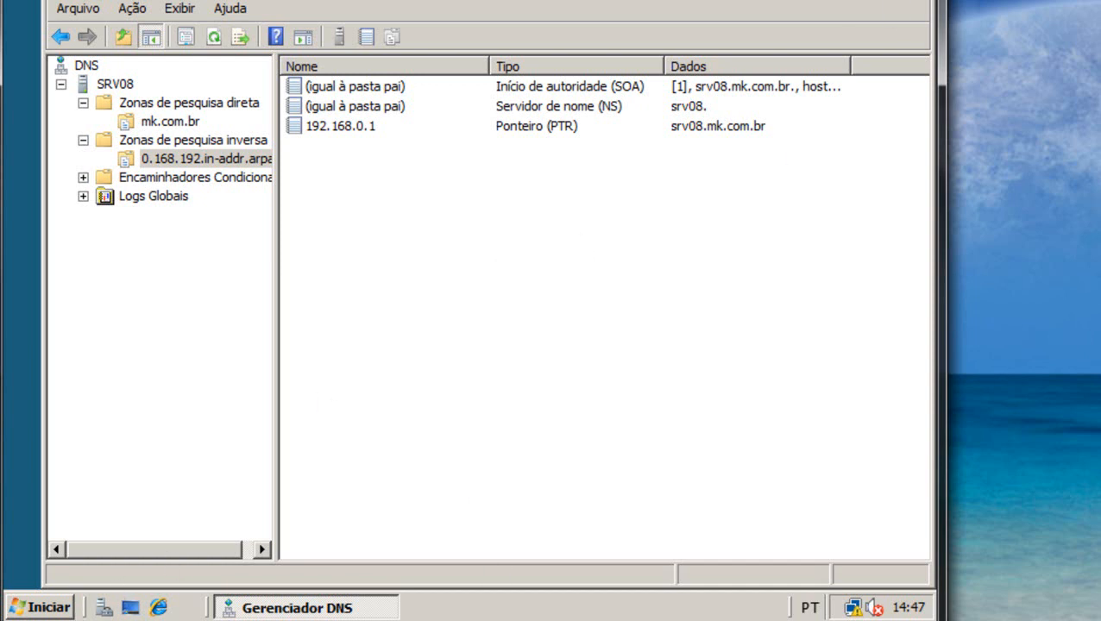
{"action": "left_click", "coordinate": [923, 1]}
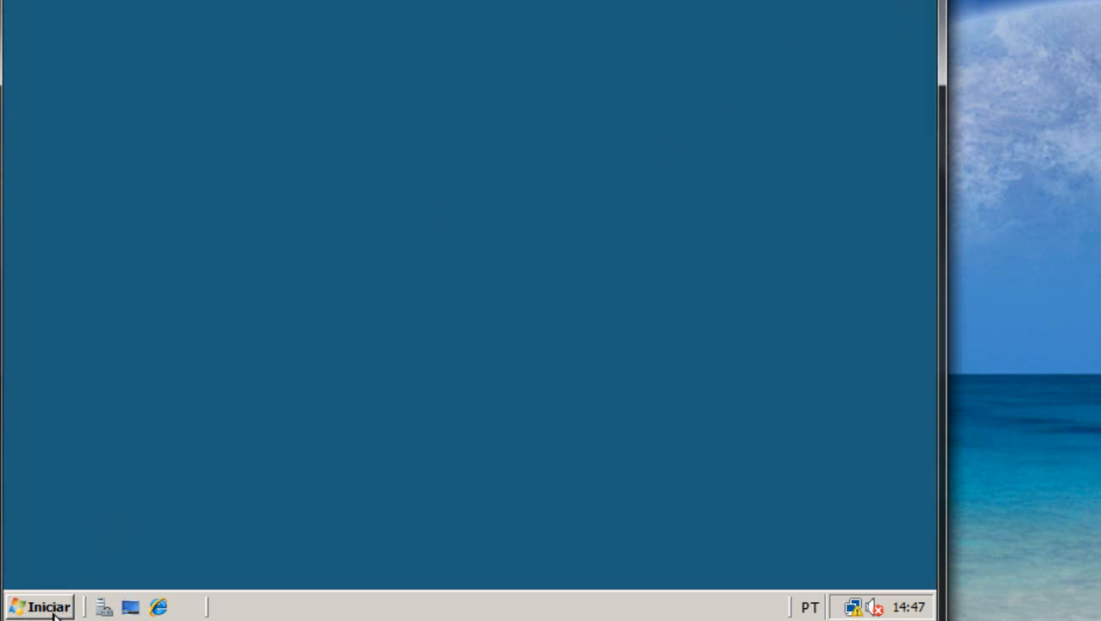
{"action": "left_click", "coordinate": [54, 613]}
{"action": "left_click", "coordinate": [195, 82]}
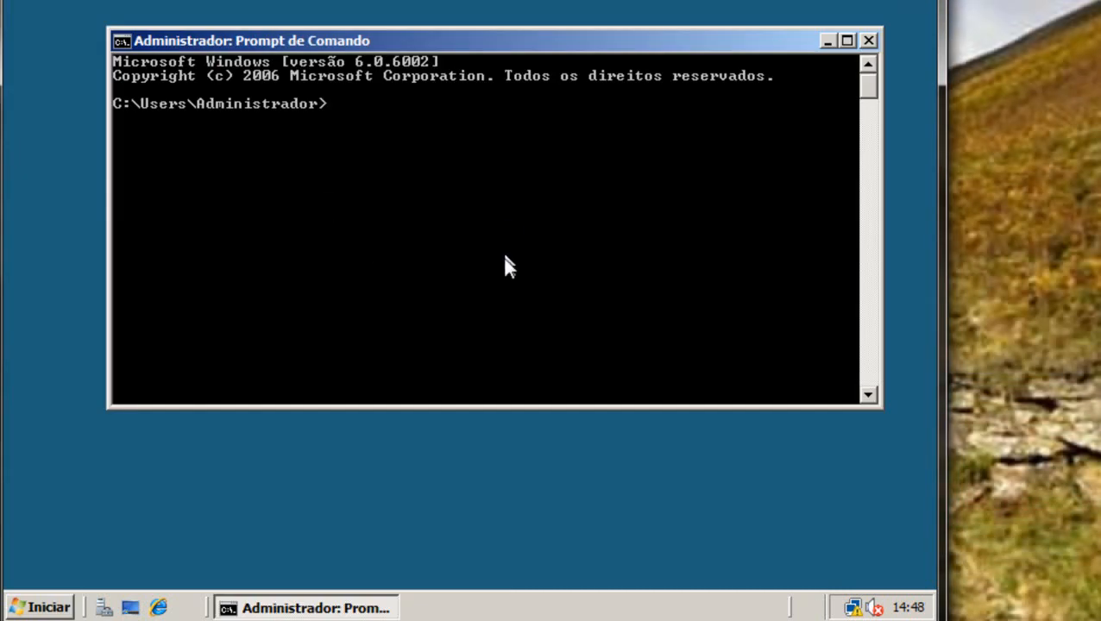
{"action": "type", "text": "nslookup"}
{"action": "key", "text": "Return"}
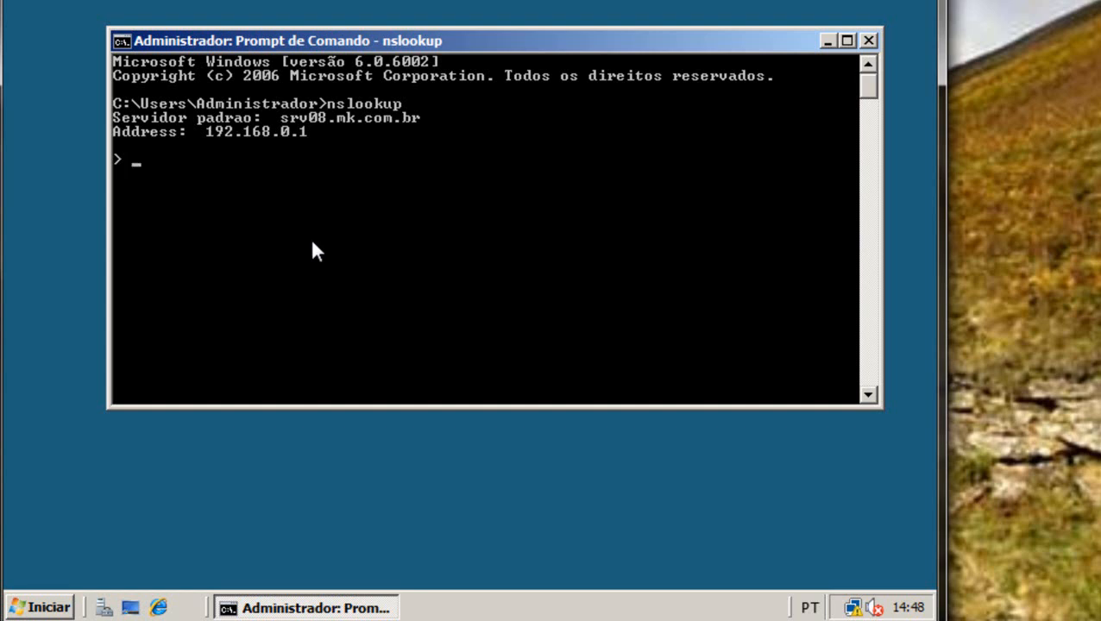
{"action": "type", "text": "192.168.0.1"}
{"action": "key", "text": "Return"}
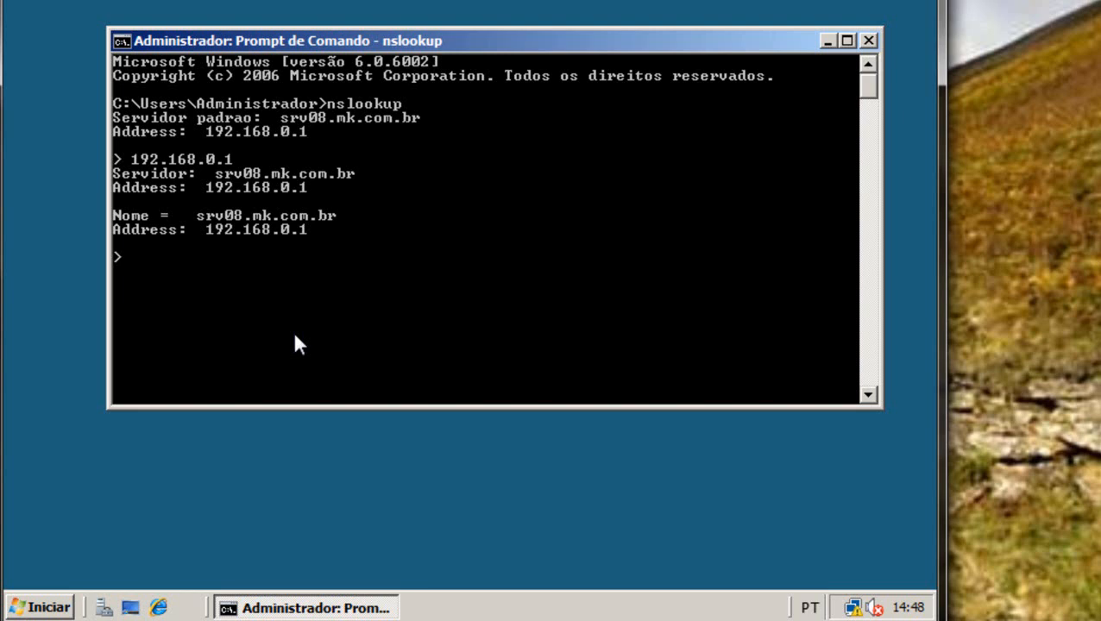
{"action": "type", "text": "www.mk.com.br"}
{"action": "key", "text": "Return"}
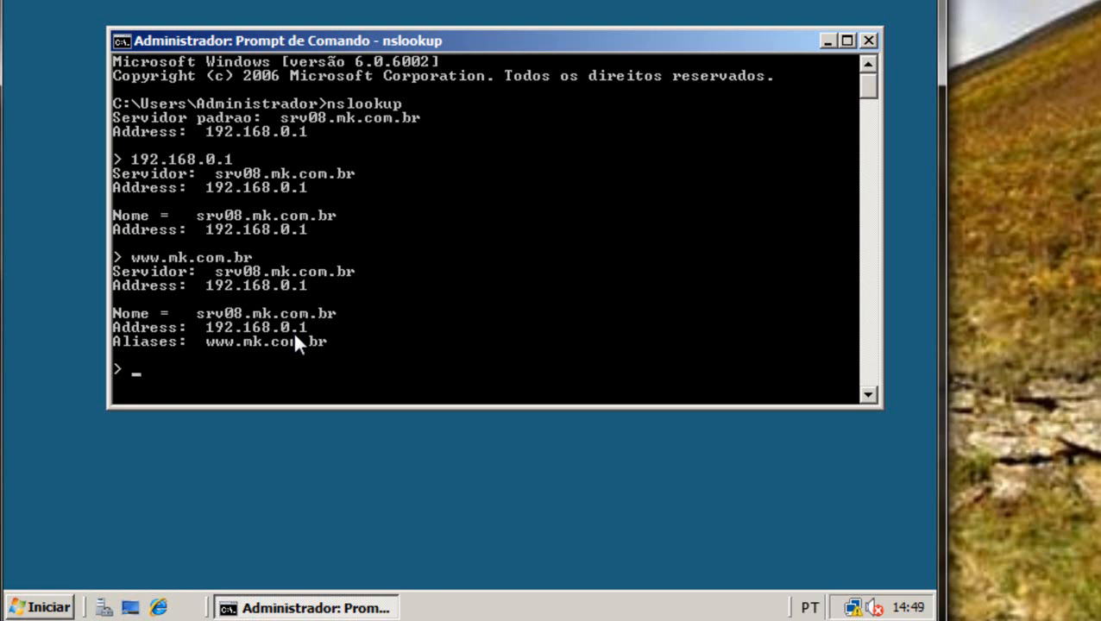
{"action": "left_click", "coordinate": [868, 40]}
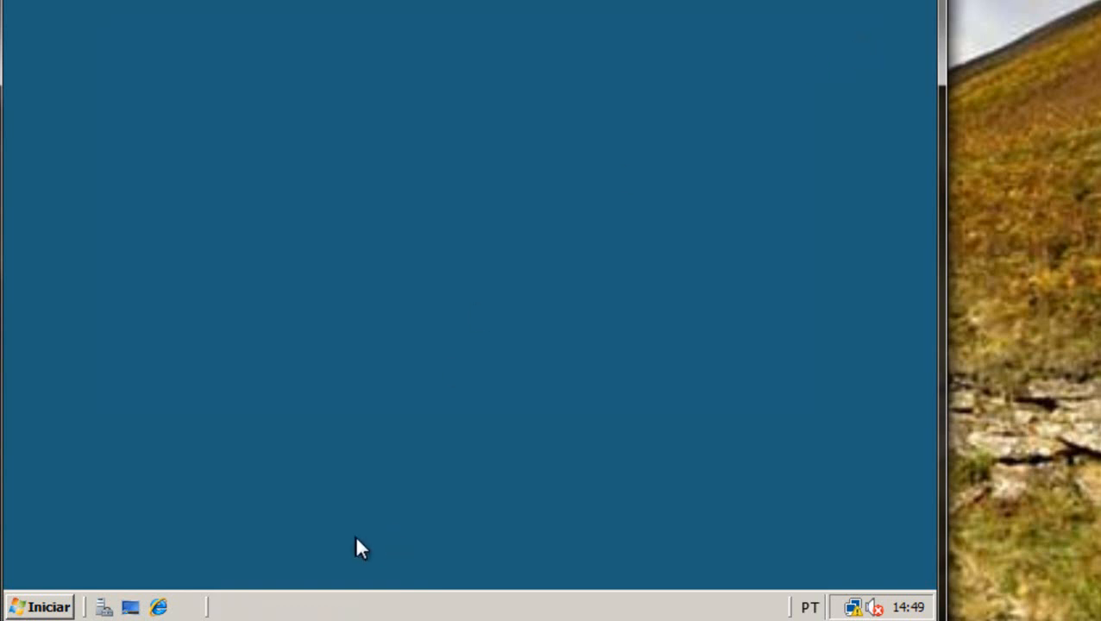
Launch Server Manager, select Funções, and start Adicionar funções.
{"action": "left_click", "coordinate": [49, 609]}
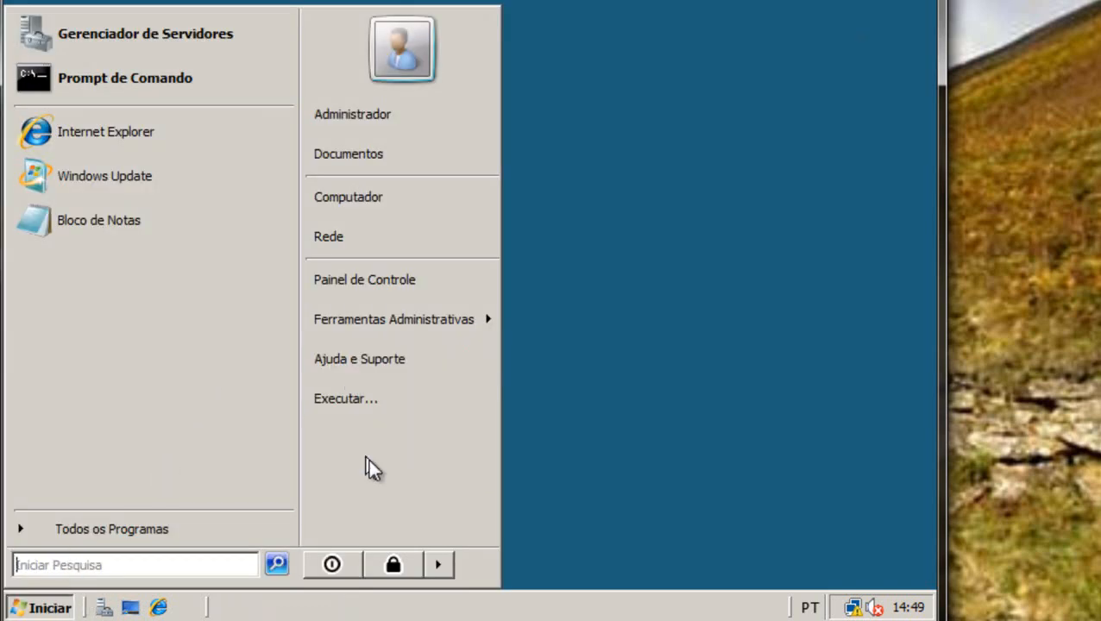
{"action": "left_click", "coordinate": [645, 460]}
{"action": "left_click", "coordinate": [102, 609]}
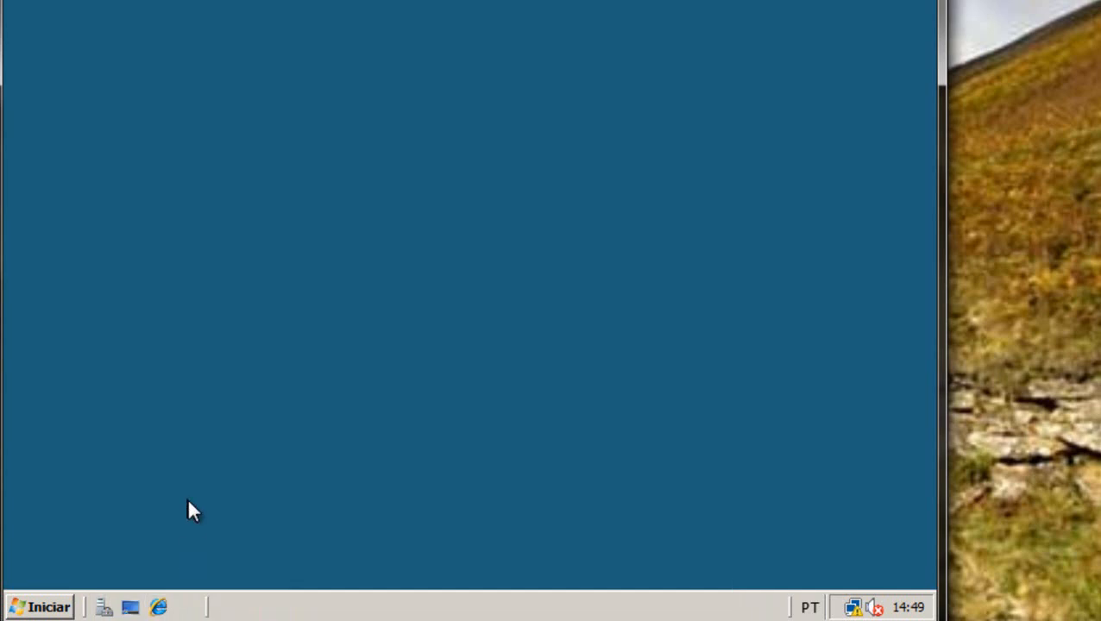
{"action": "left_click", "coordinate": [104, 606]}
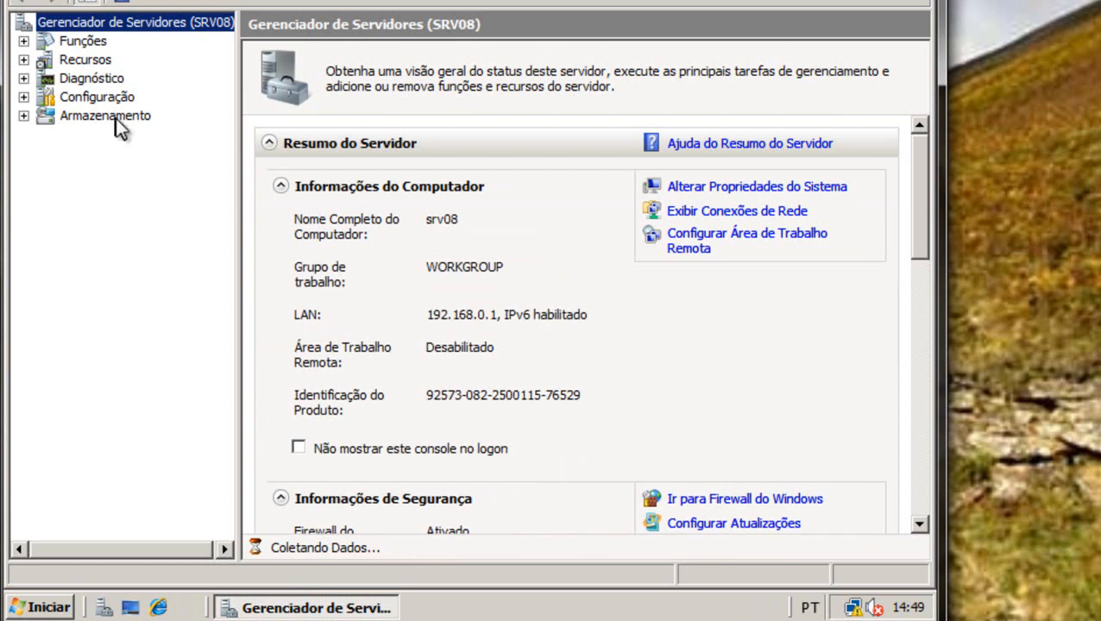
{"action": "left_click", "coordinate": [84, 42]}
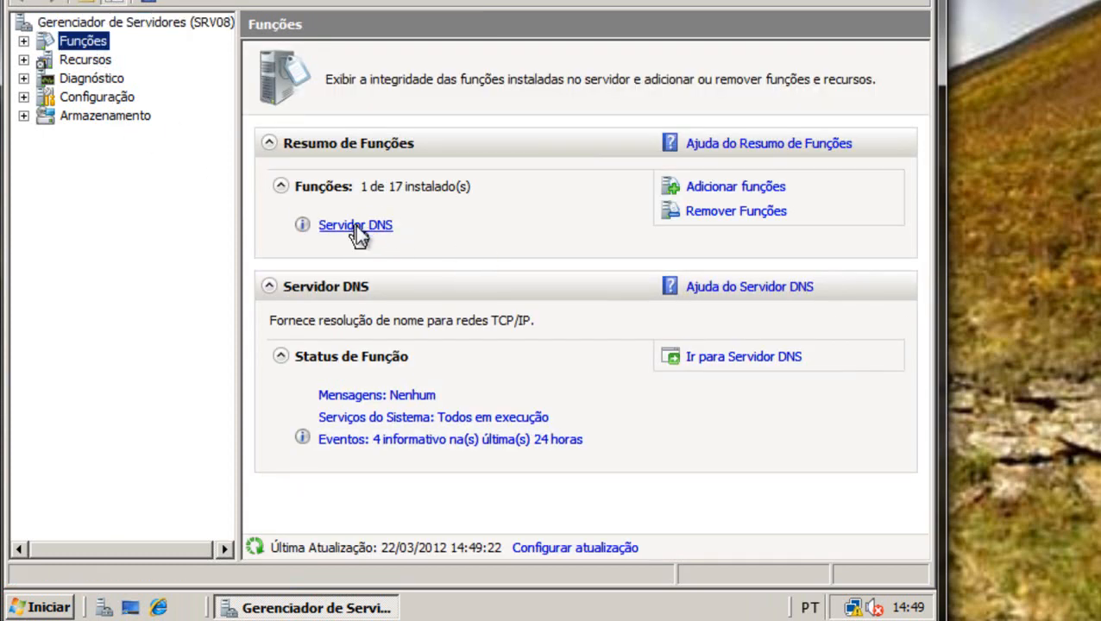
{"action": "left_click", "coordinate": [709, 181]}
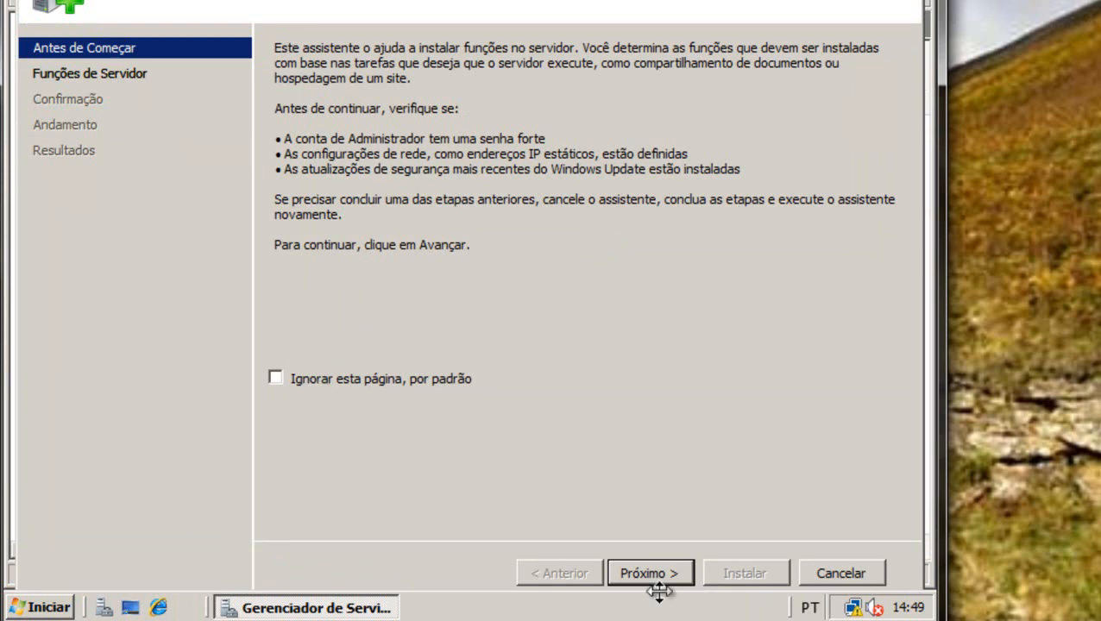
Select the Serviços de Domínio Active Directory role and install it through the Add Roles wizard.
{"action": "left_click", "coordinate": [646, 569]}
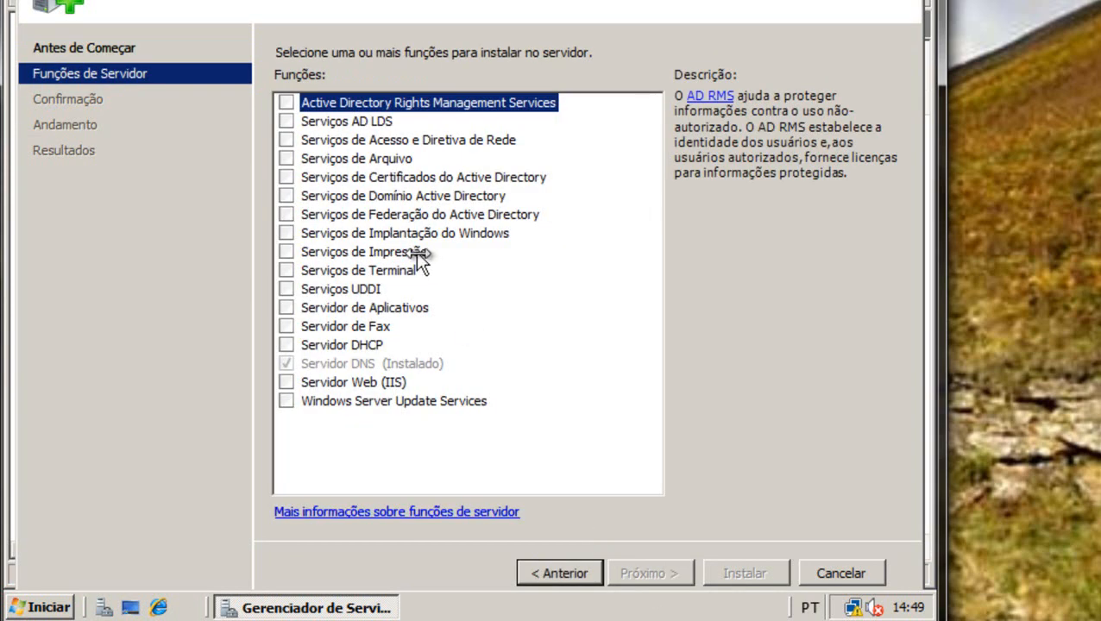
{"action": "left_click", "coordinate": [336, 195]}
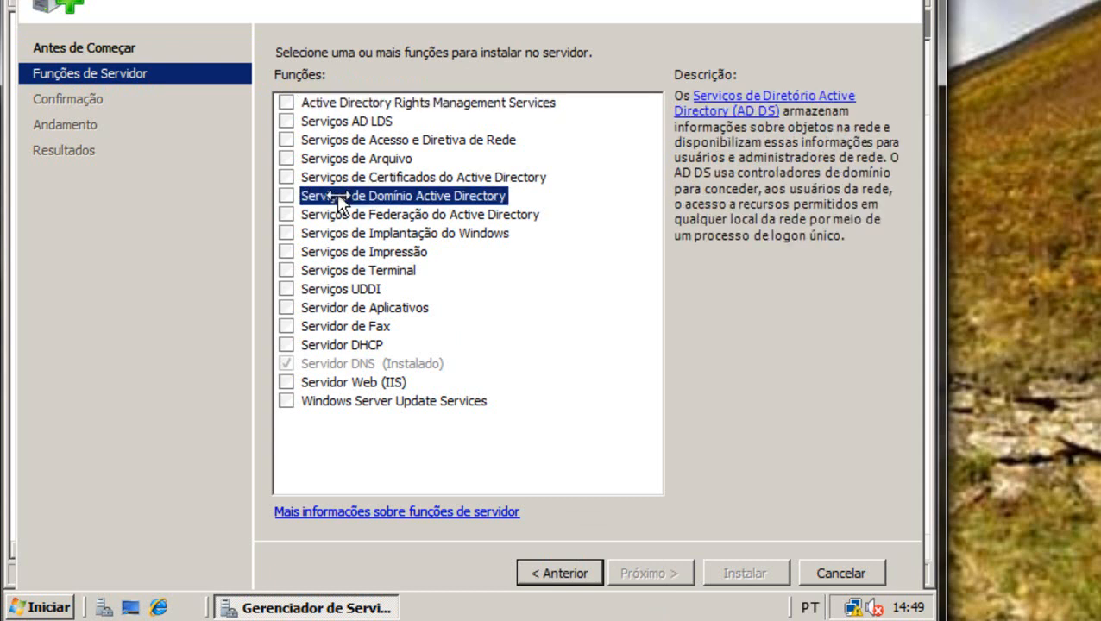
{"action": "left_click", "coordinate": [287, 196]}
{"action": "left_click", "coordinate": [672, 581]}
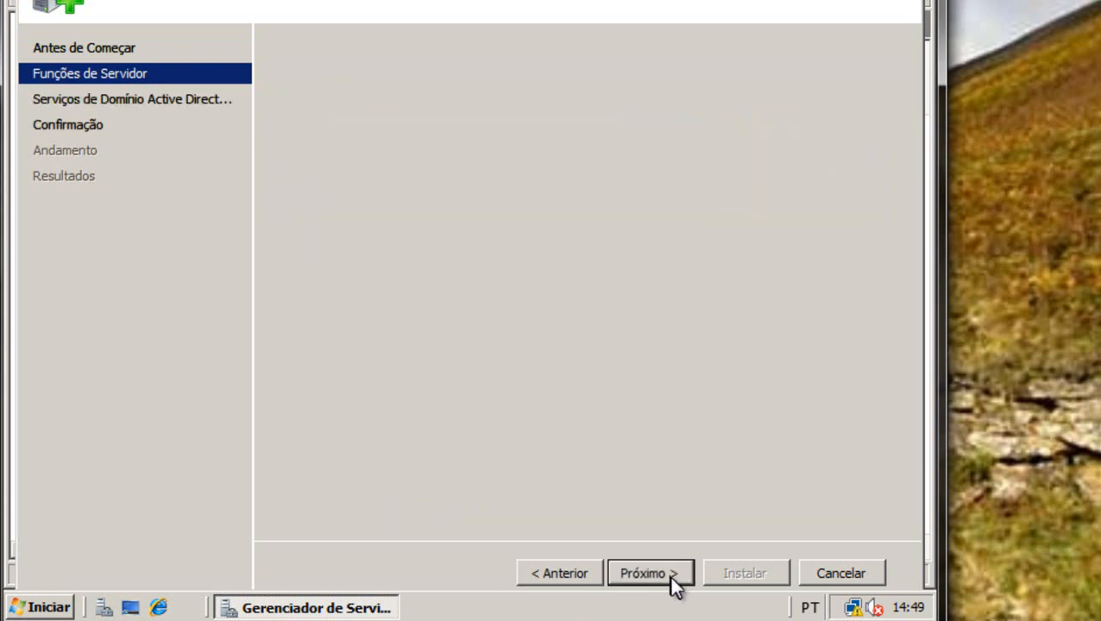
{"action": "left_click", "coordinate": [669, 576]}
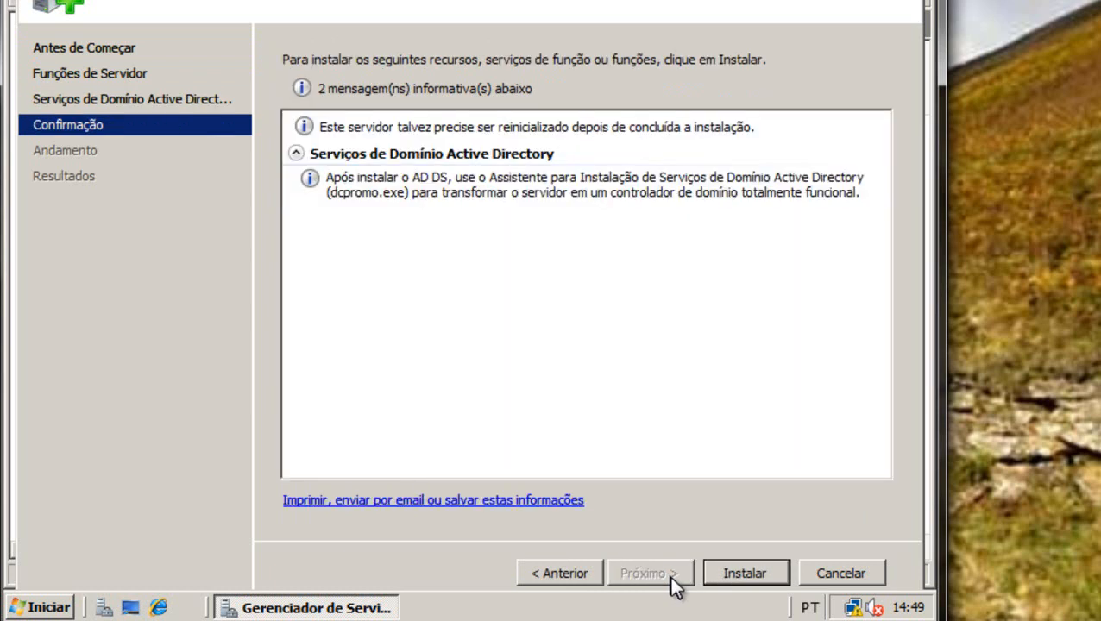
{"action": "left_click", "coordinate": [723, 574]}
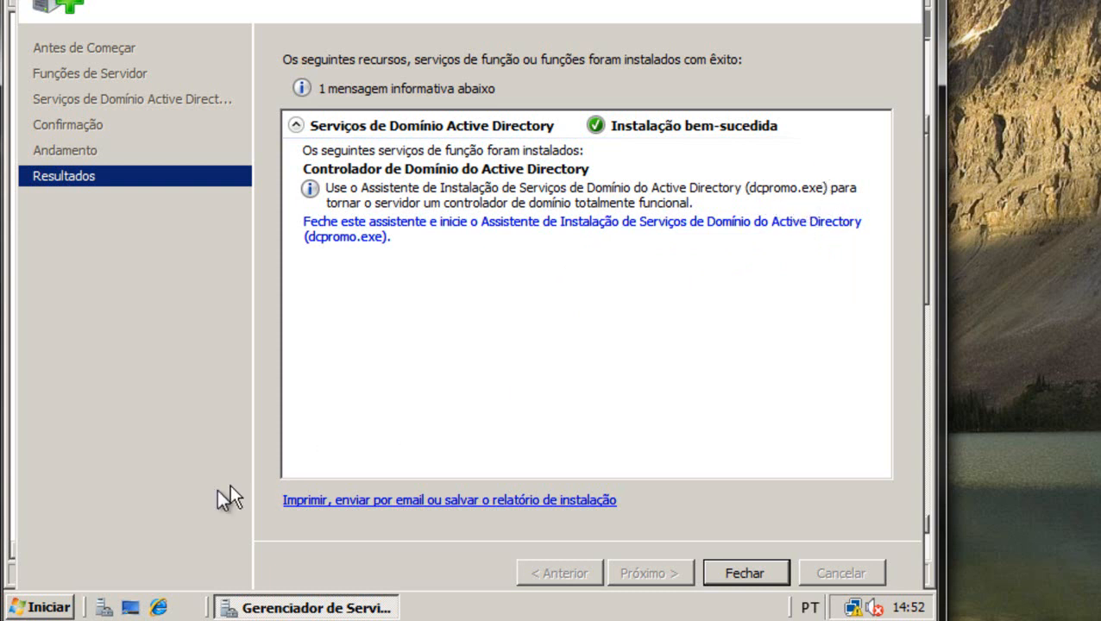
Type dcpromo in the Run dialog, close it, then launch dcpromo from the wizard's Results link.
{"action": "left_click", "coordinate": [32, 607]}
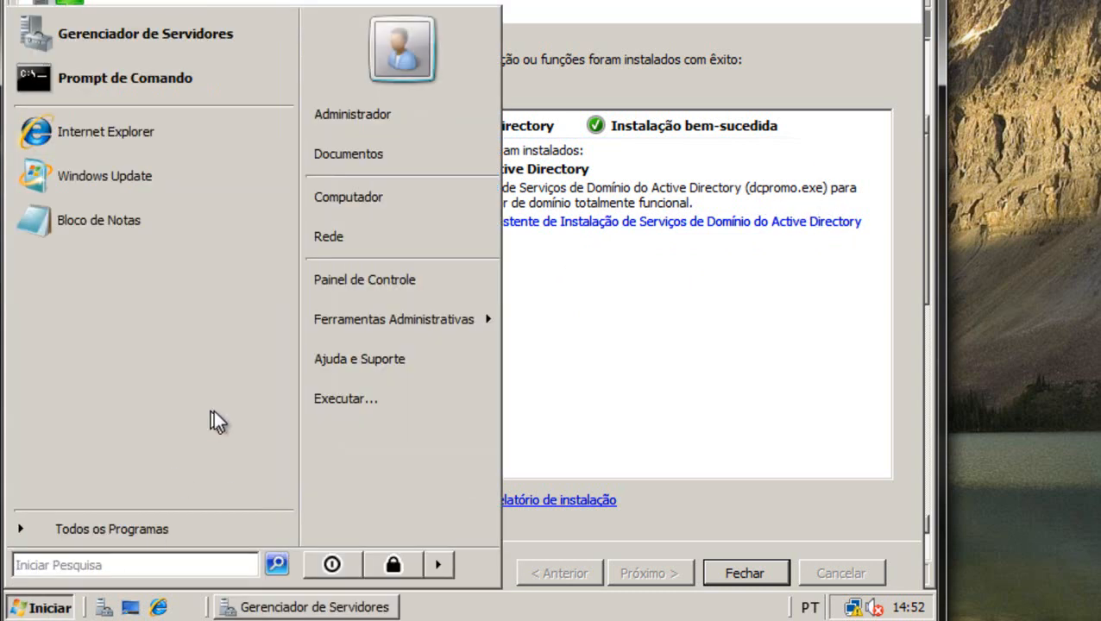
{"action": "left_click", "coordinate": [347, 413]}
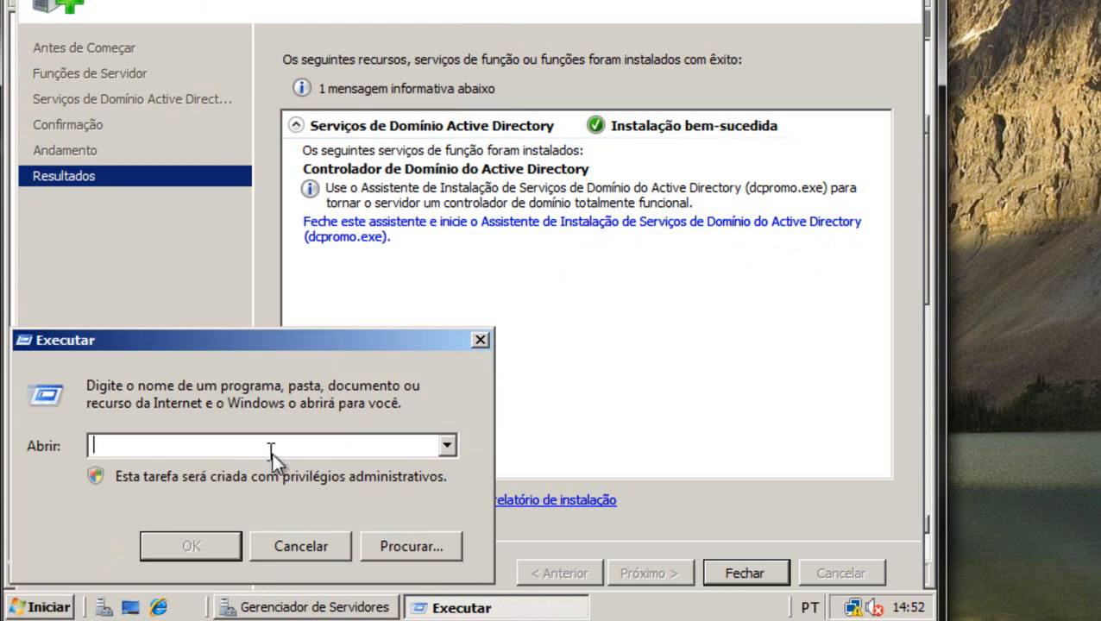
{"action": "type", "text": "dcpromo"}
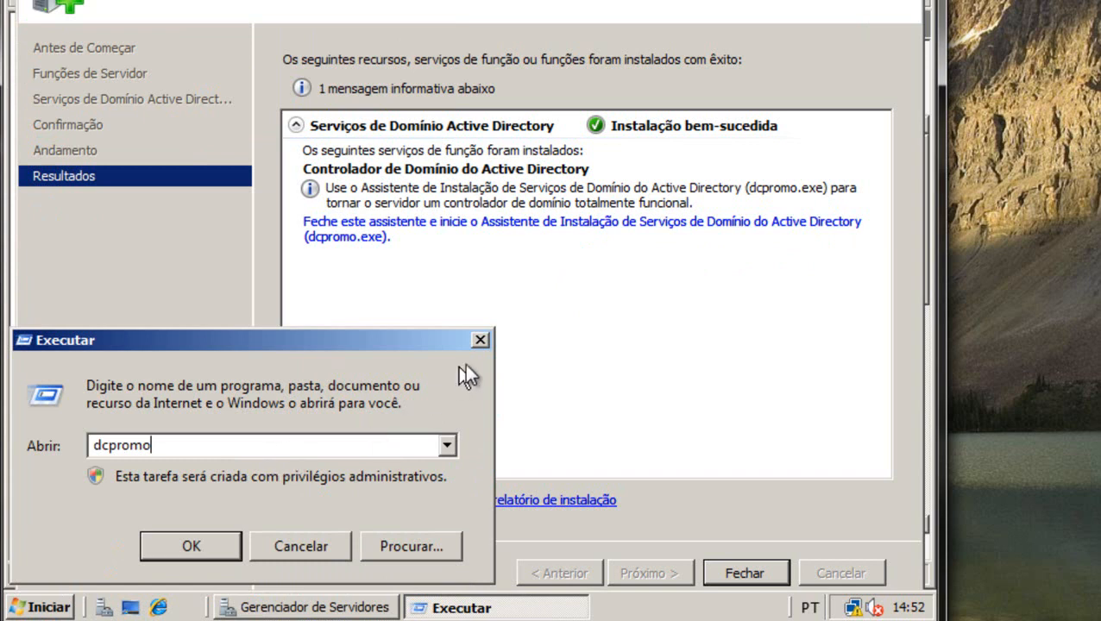
{"action": "left_click", "coordinate": [481, 340]}
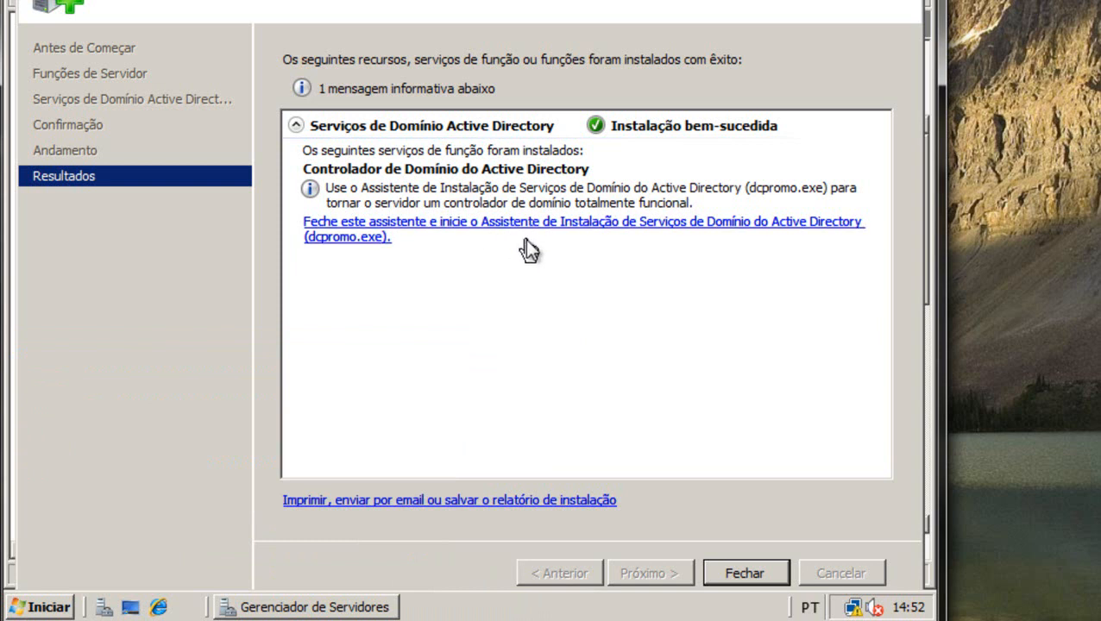
{"action": "left_click", "coordinate": [371, 231]}
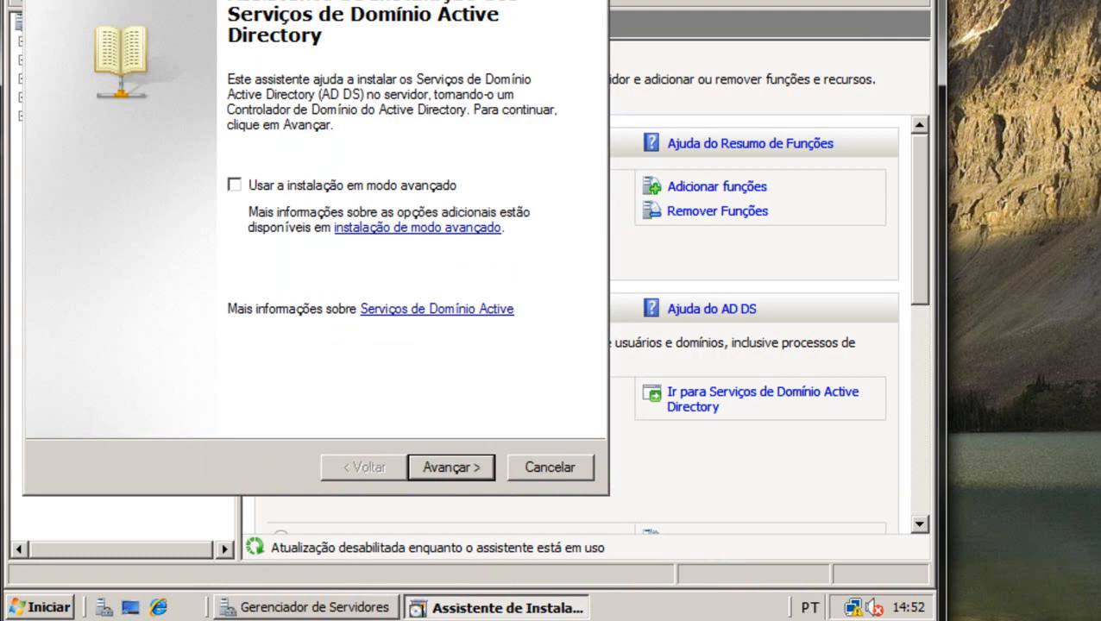
Enable advanced mode installation and choose to create a new domain in a new forest.
{"action": "left_click_drag", "start_coordinate": [376, 0], "coordinate": [492, 1]}
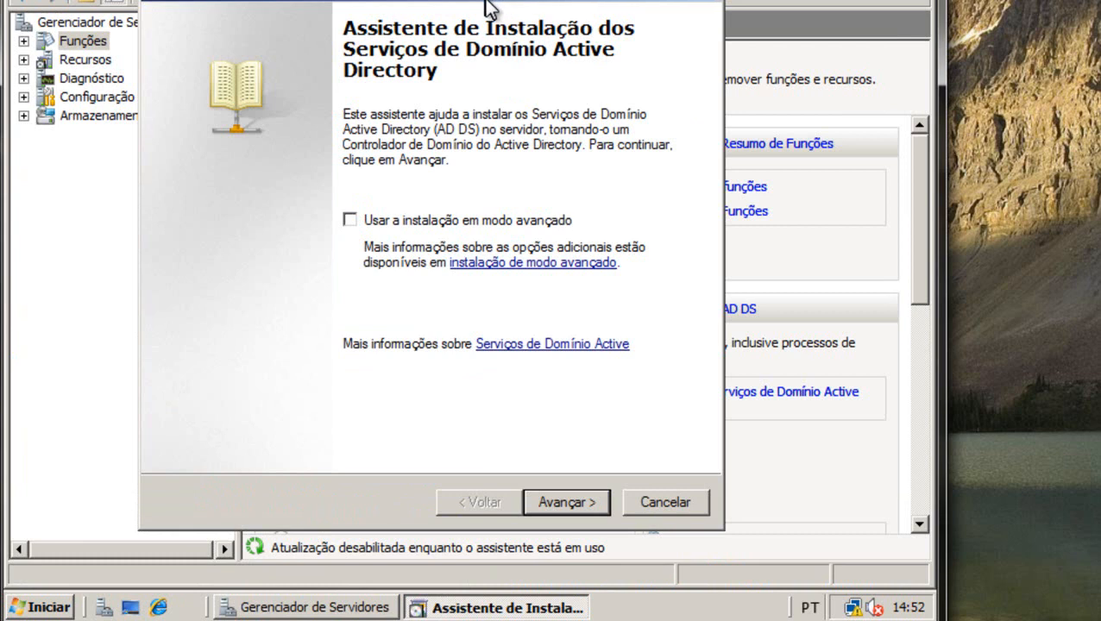
{"action": "left_click", "coordinate": [360, 219]}
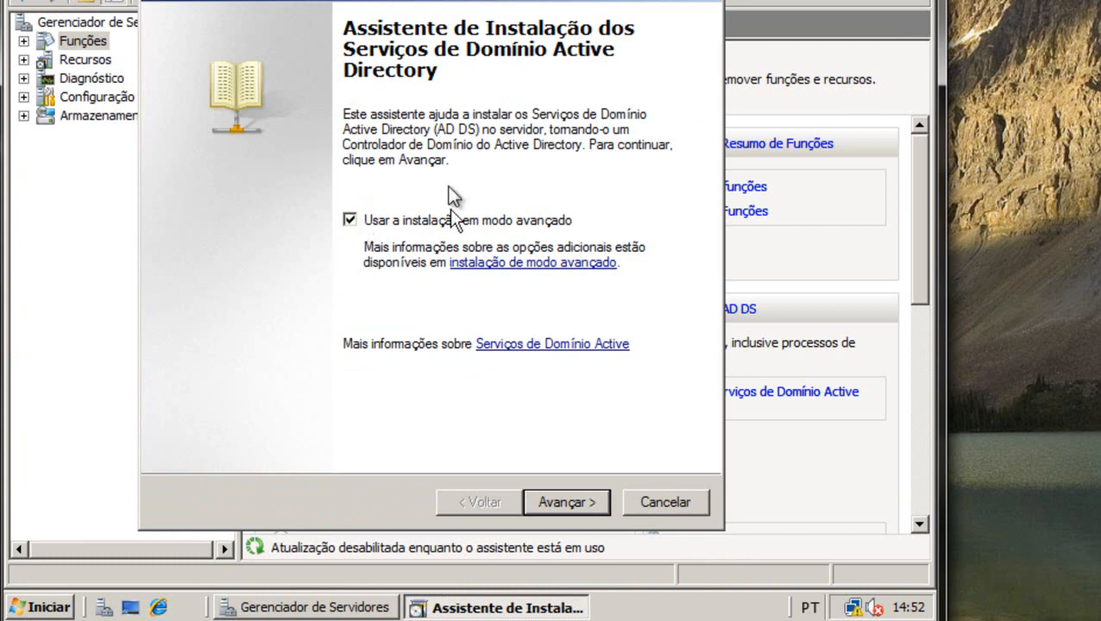
{"action": "left_click", "coordinate": [570, 500]}
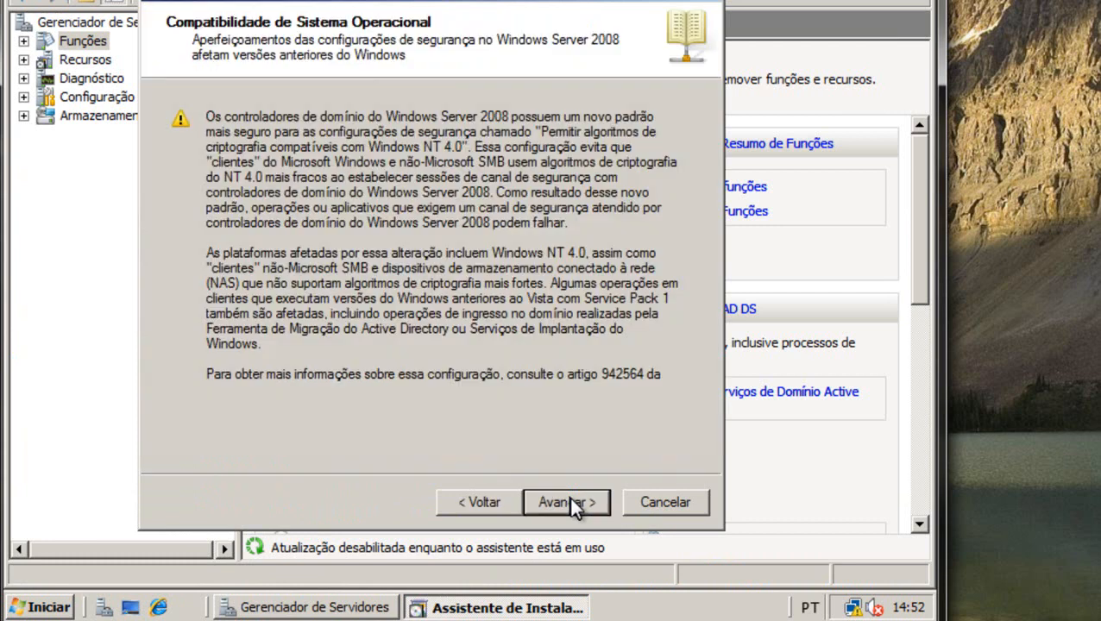
{"action": "left_click", "coordinate": [569, 500]}
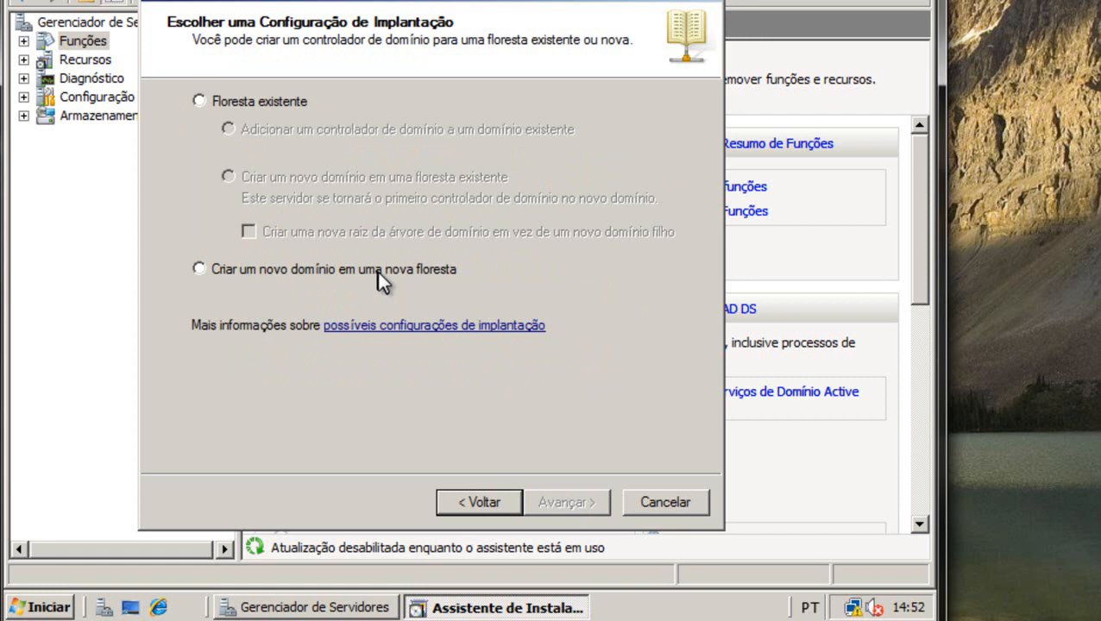
{"action": "left_click", "coordinate": [207, 269]}
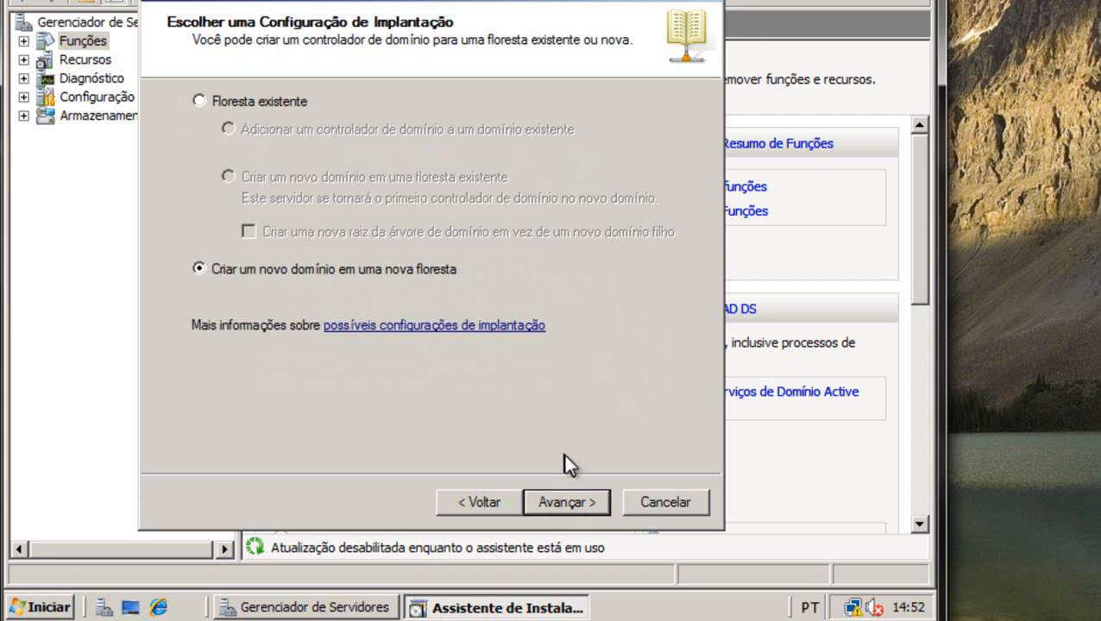
{"action": "left_click", "coordinate": [586, 501]}
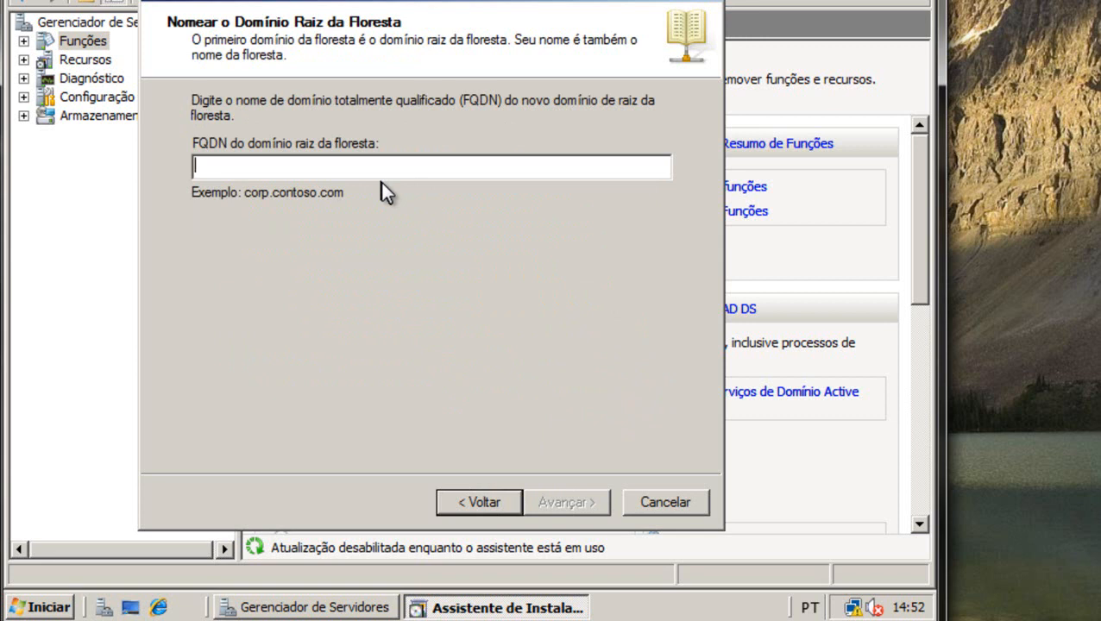
Name the forest root domain mk.com.br and accept the NetBIOS name MK.
{"action": "type", "text": "mk.com.br"}
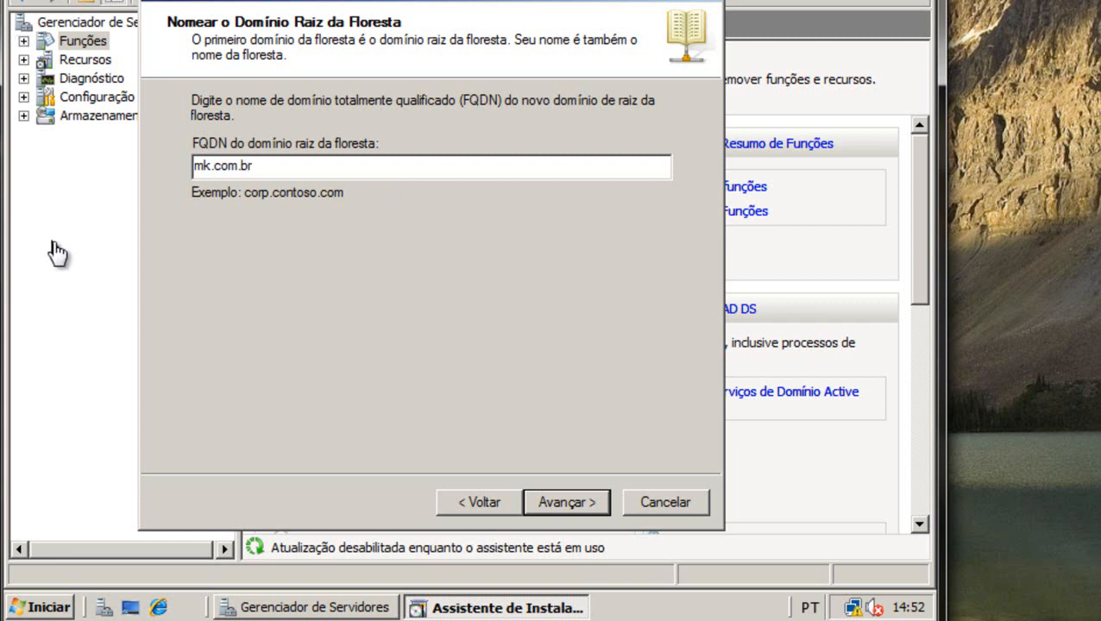
{"action": "left_click", "coordinate": [560, 507]}
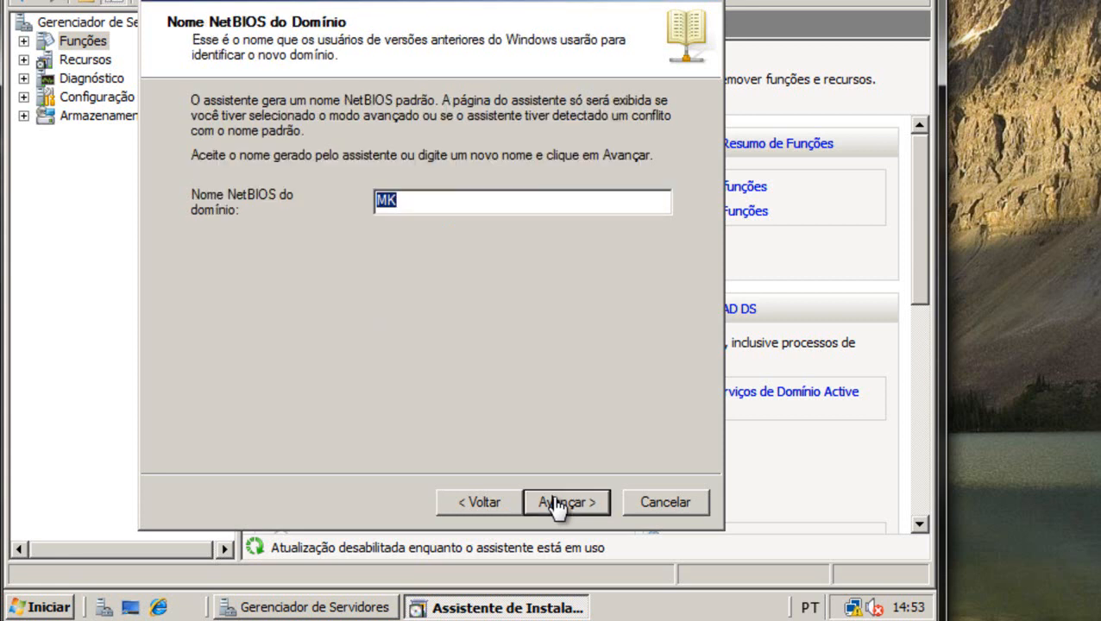
{"action": "left_click", "coordinate": [561, 507]}
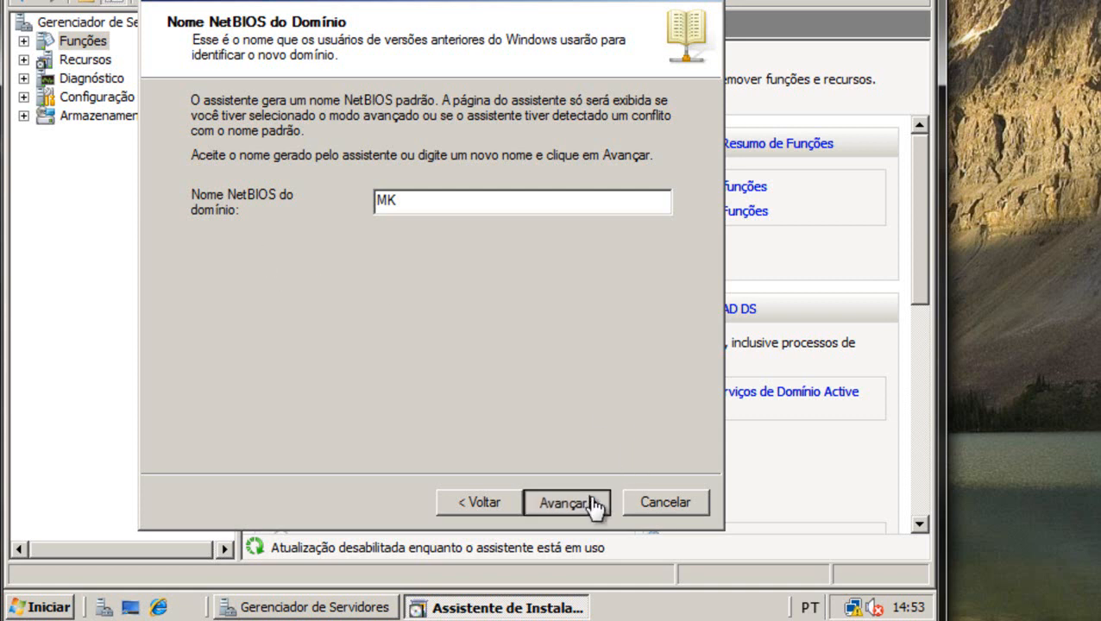
Set both forest and domain functional levels to Windows Server 2003.
{"action": "left_click", "coordinate": [596, 506]}
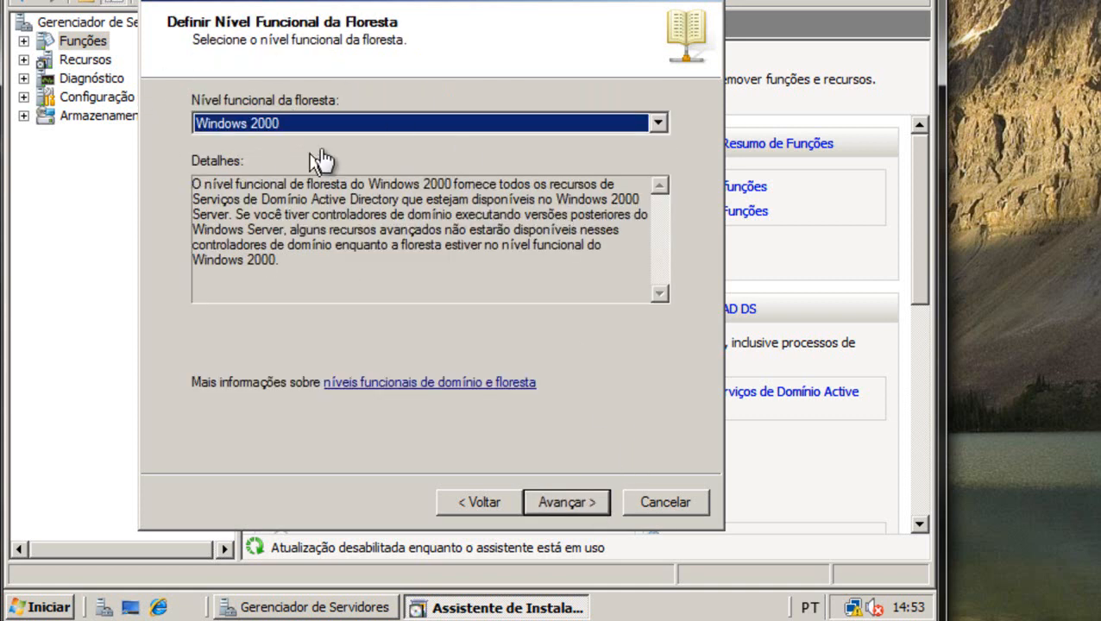
{"action": "left_click_drag", "start_coordinate": [298, 10], "coordinate": [367, 0]}
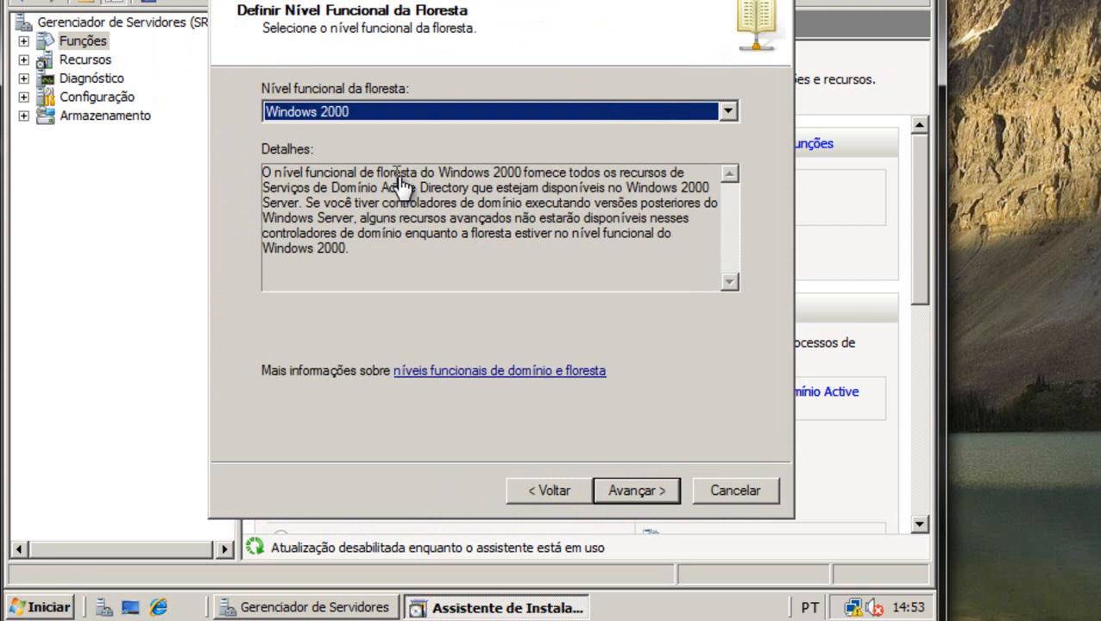
{"action": "left_click", "coordinate": [535, 115]}
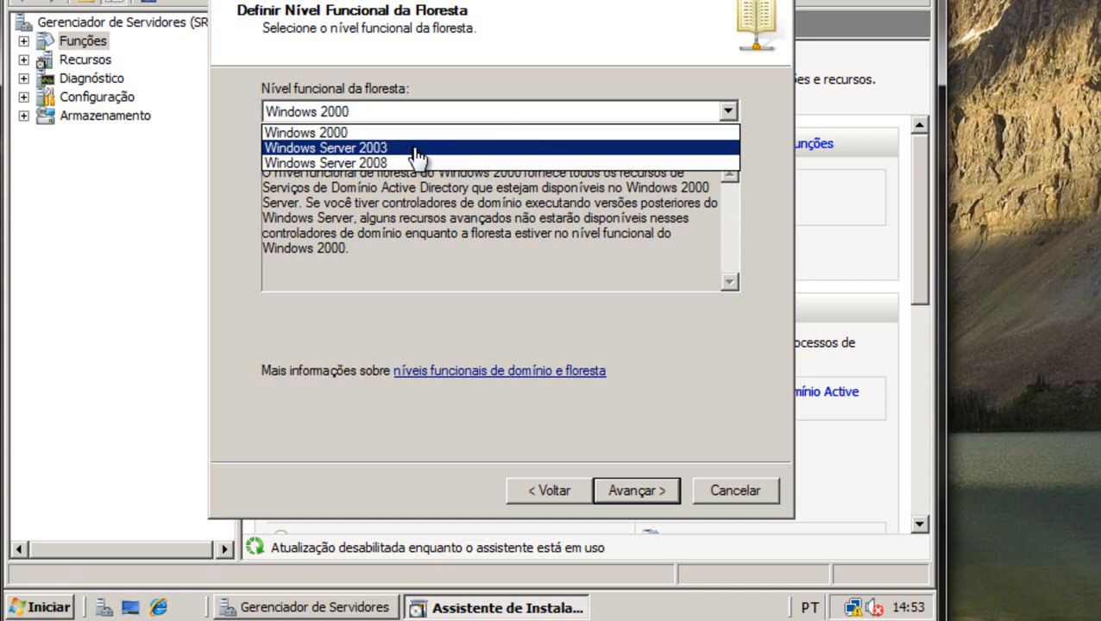
{"action": "left_click", "coordinate": [417, 148]}
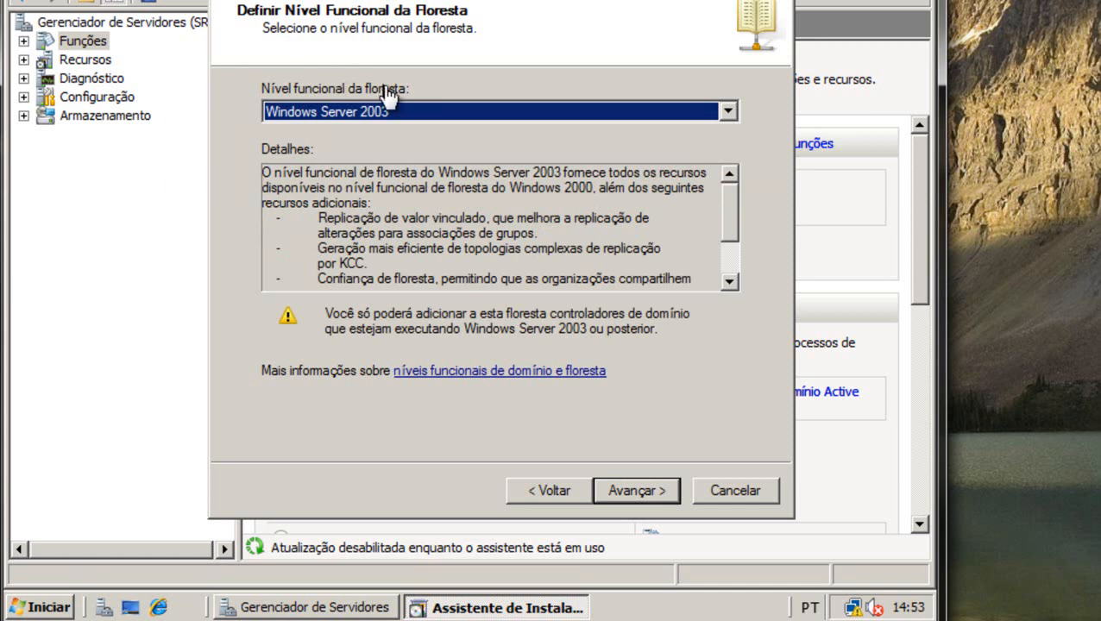
{"action": "left_click", "coordinate": [638, 491]}
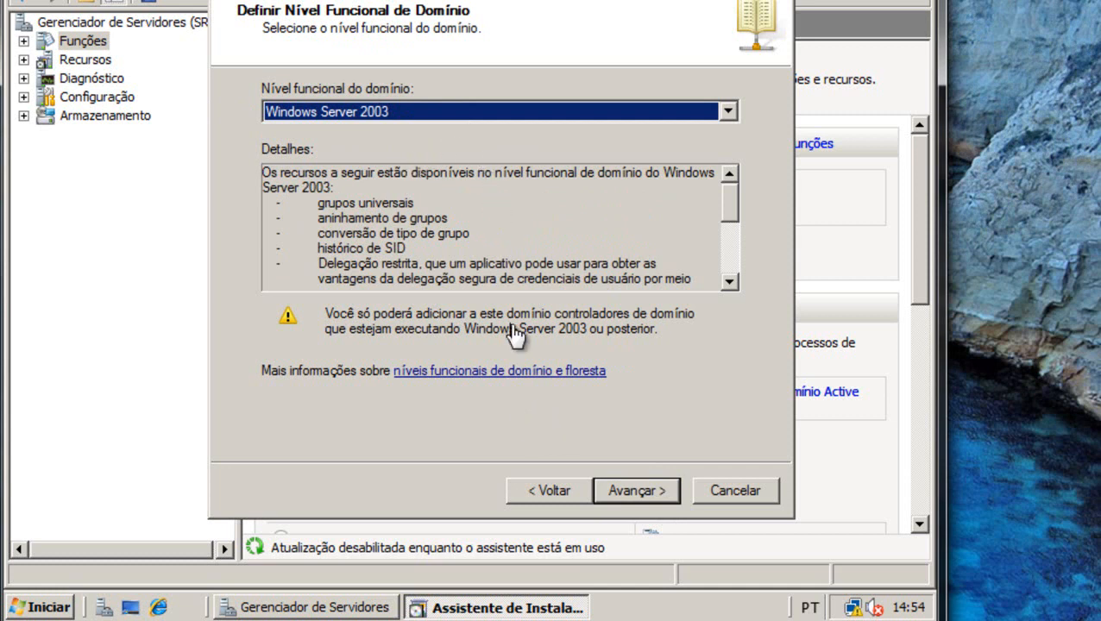
{"action": "left_click", "coordinate": [670, 487]}
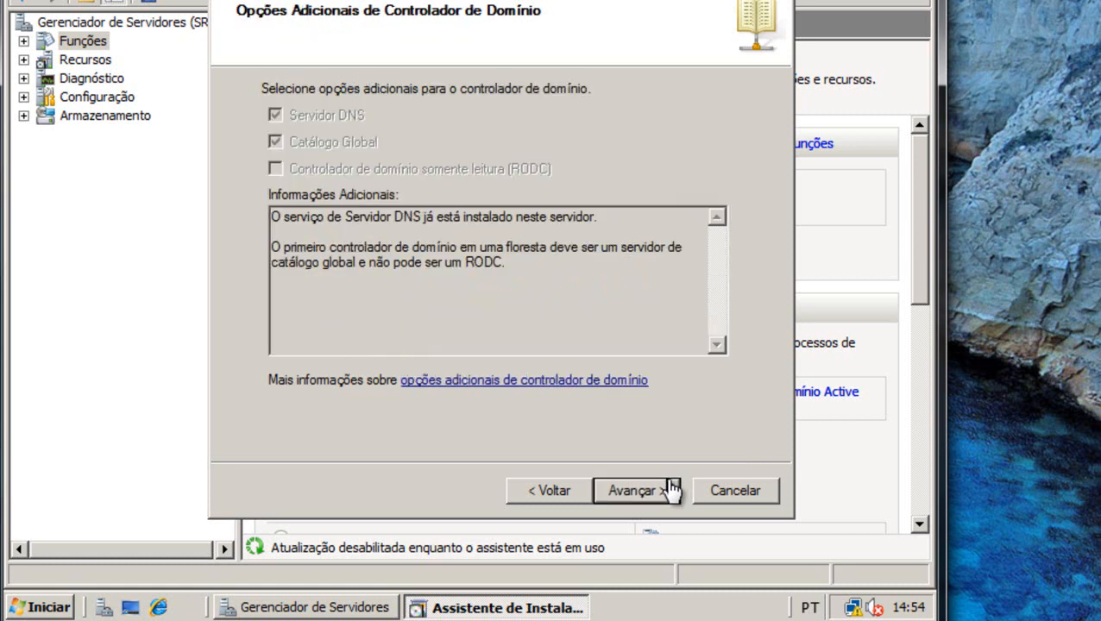
Keep the default additional DC options and choose not to create a DNS delegation.
{"action": "left_click", "coordinate": [617, 495]}
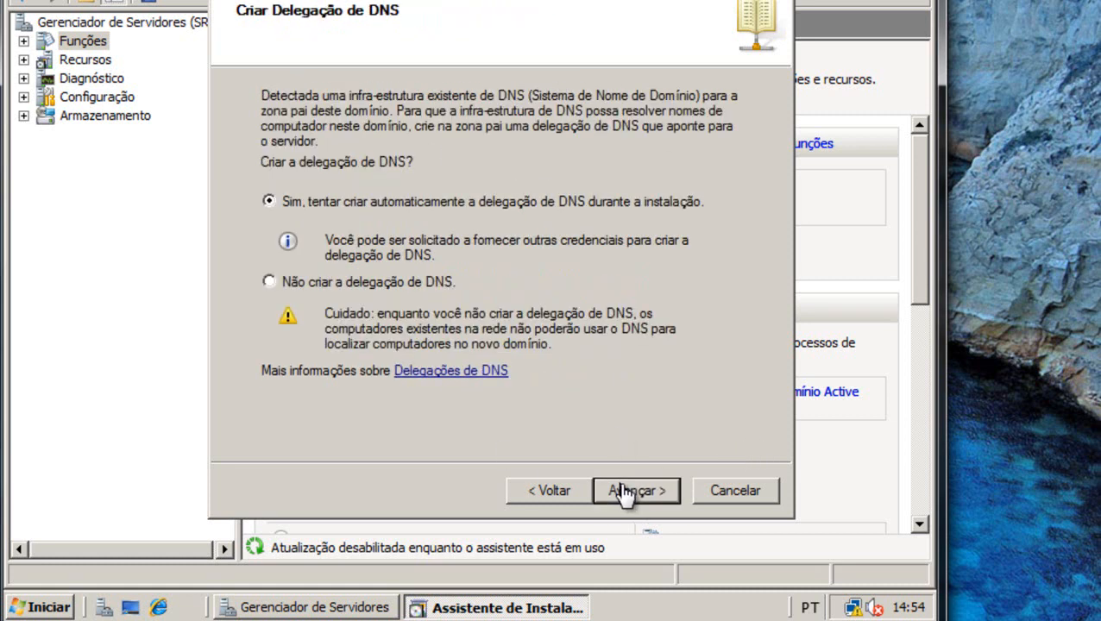
{"action": "left_click", "coordinate": [273, 283]}
{"action": "left_click", "coordinate": [632, 497]}
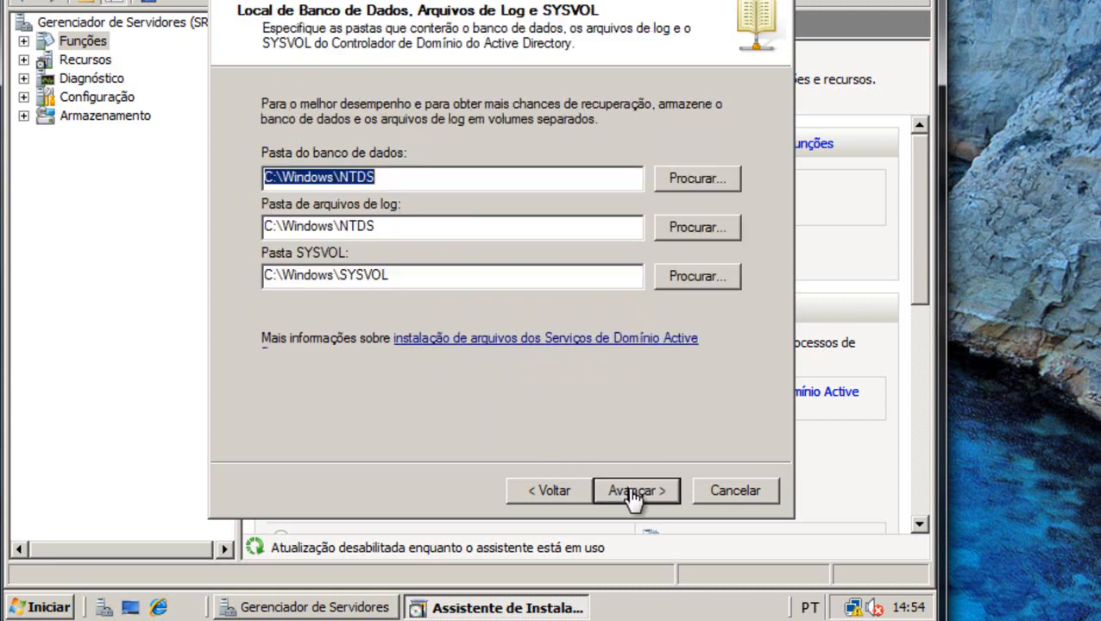
Keep the default C:\Windows\NTDS database/log and C:\Windows\SYSVOL folder locations.
{"action": "left_click", "coordinate": [648, 504]}
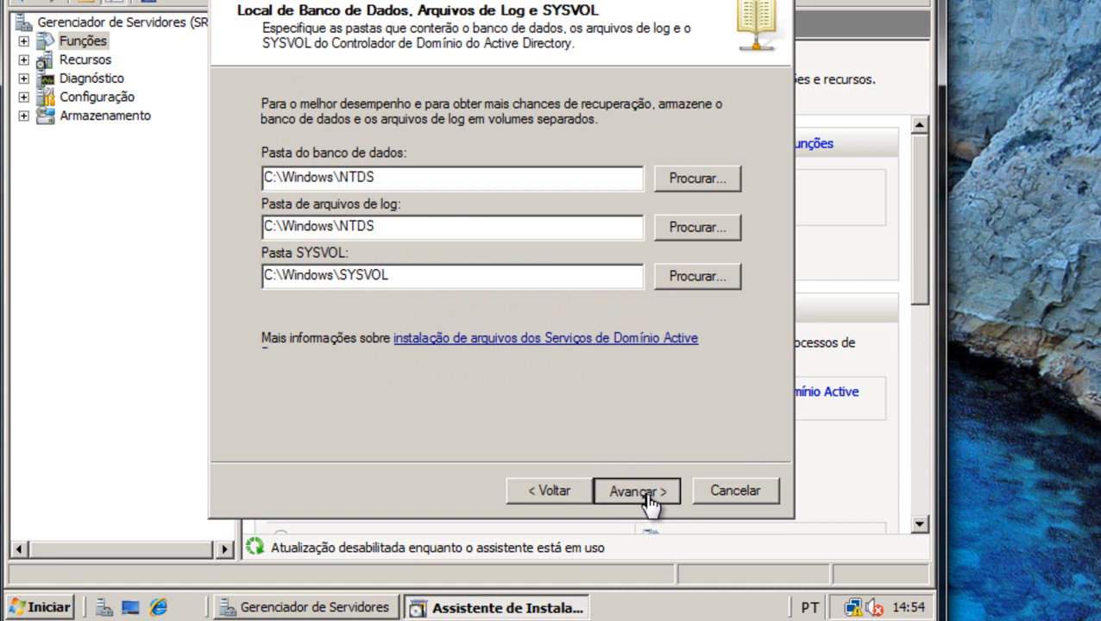
{"action": "left_click", "coordinate": [432, 226]}
{"action": "left_click", "coordinate": [443, 274]}
{"action": "left_click", "coordinate": [436, 178]}
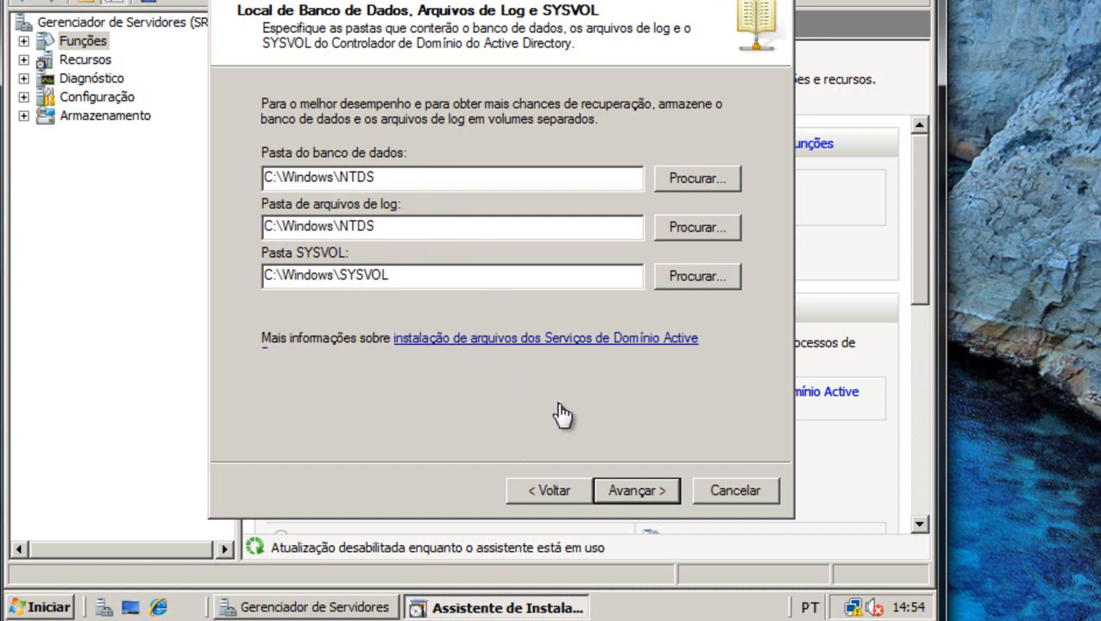
{"action": "left_click", "coordinate": [632, 497]}
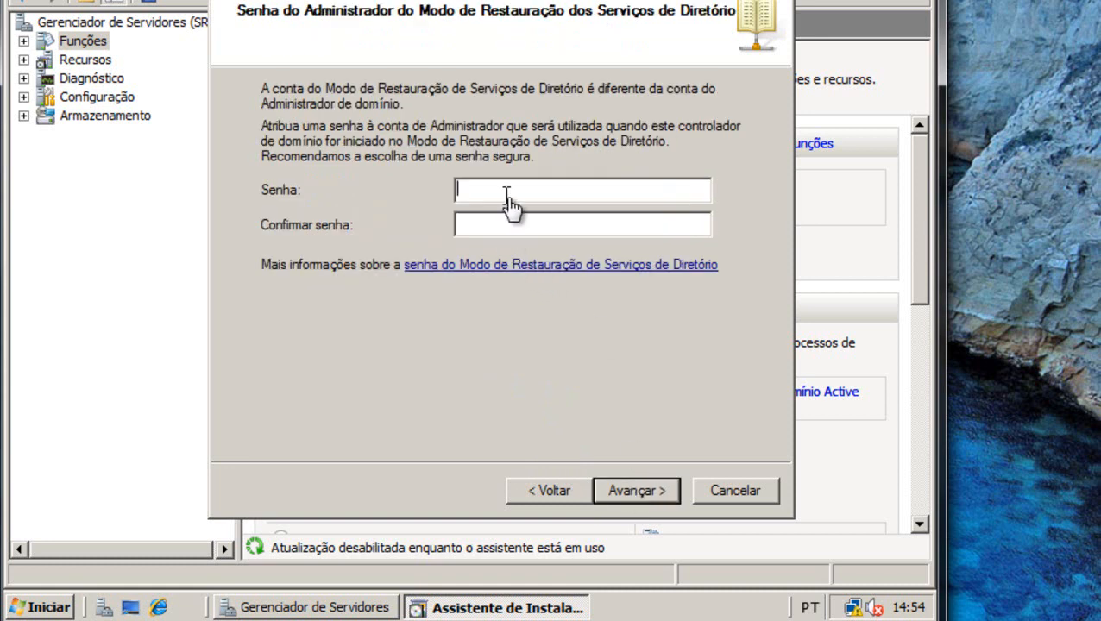
Enter and confirm the restore-mode password, then run the installation with automatic restart.
{"action": "left_click", "coordinate": [511, 189]}
{"action": "type", "text": "P@ssw0rd"}
{"action": "key", "text": "Tab"}
{"action": "type", "text": "P@ssw0rd"}
{"action": "key", "text": "Return"}
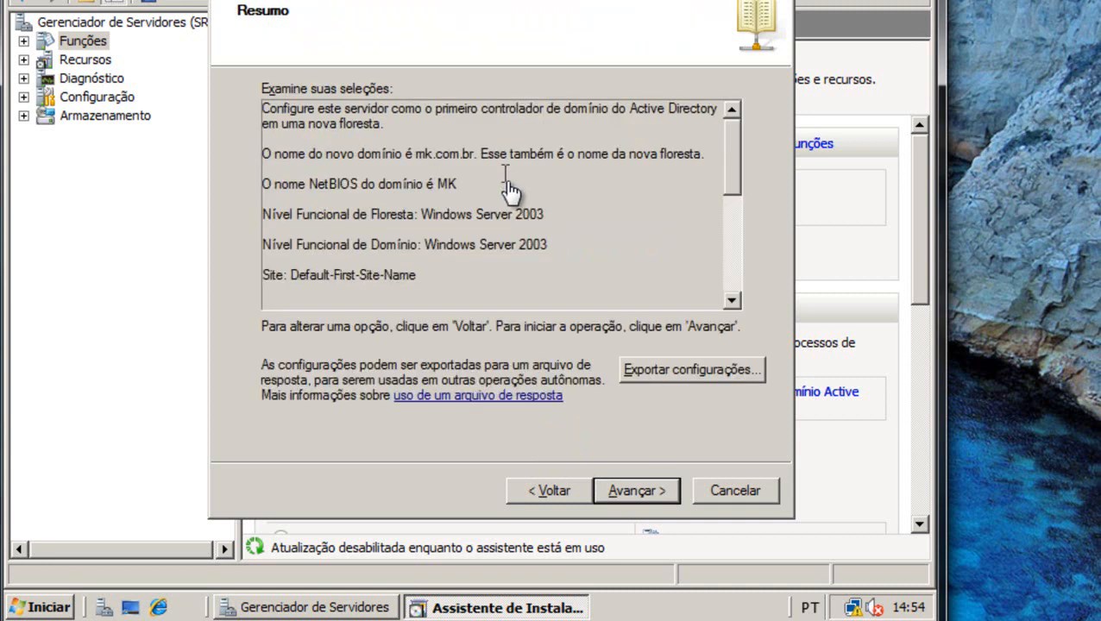
{"action": "left_click", "coordinate": [656, 497]}
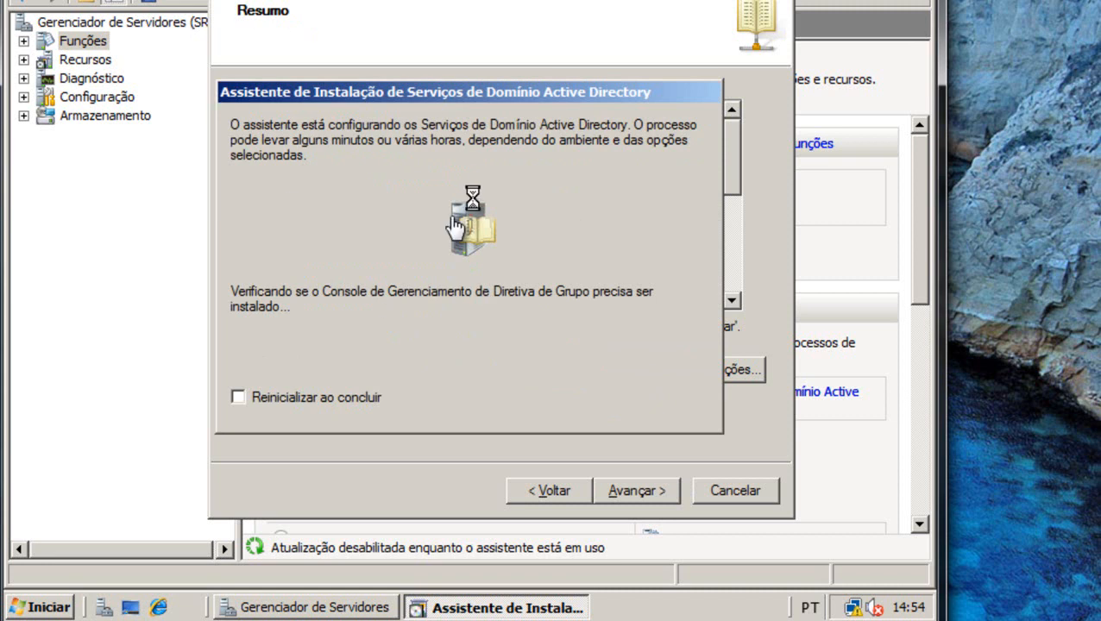
{"action": "left_click", "coordinate": [241, 398]}
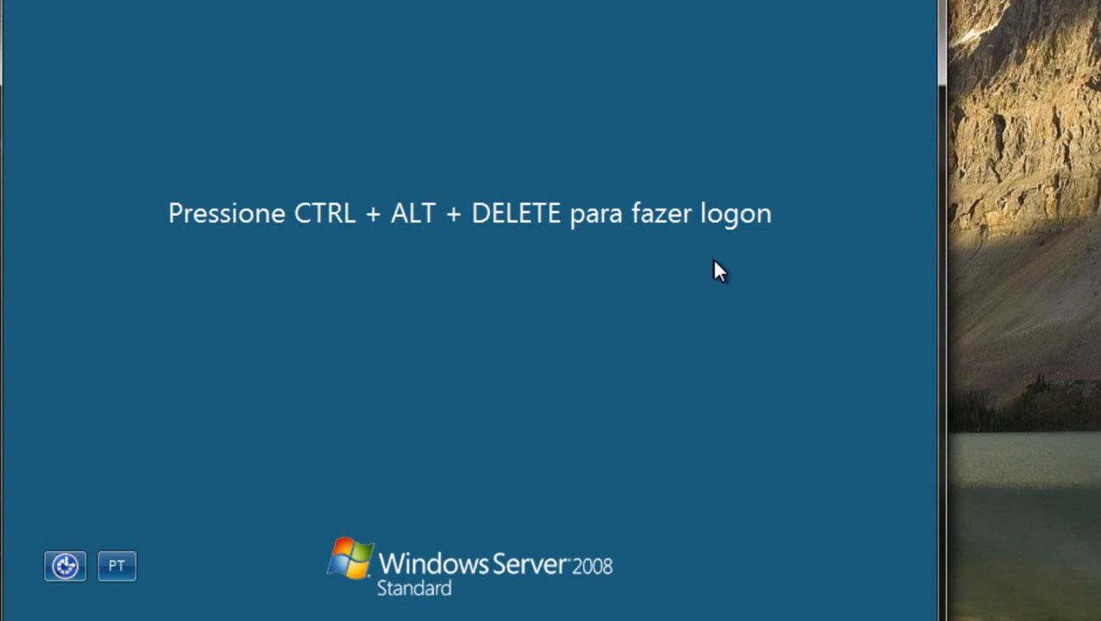
Log on as Administrador with the account password and dismiss the new-hardware audio driver prompt.
{"action": "key", "text": "ctrl+alt+Delete"}
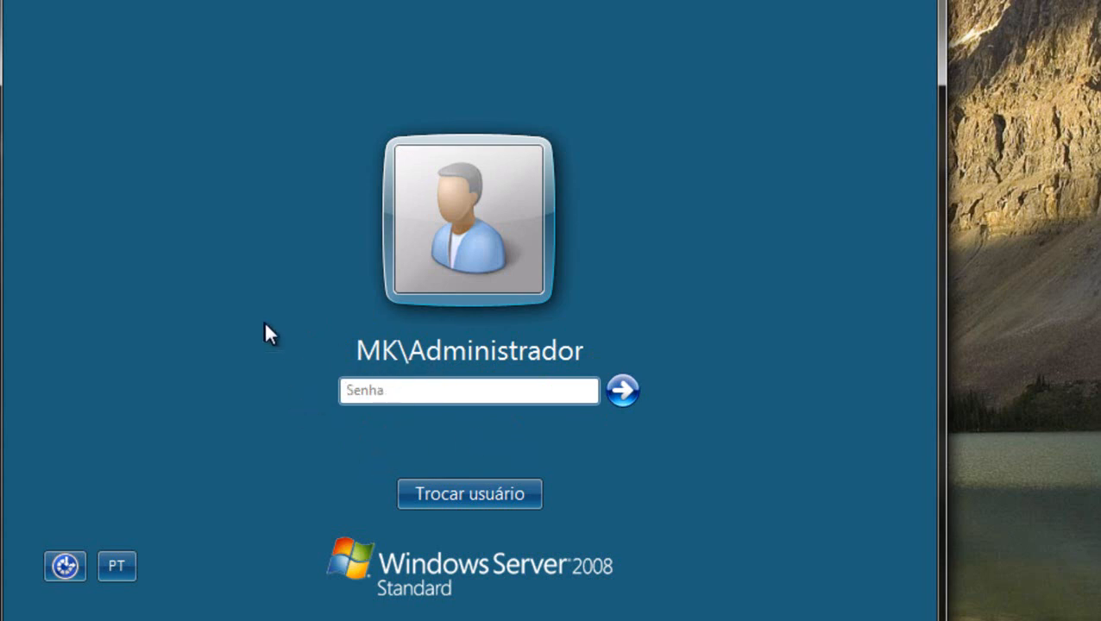
{"action": "left_click", "coordinate": [421, 389]}
{"action": "type", "text": "•••••"}
{"action": "key", "text": "Return"}
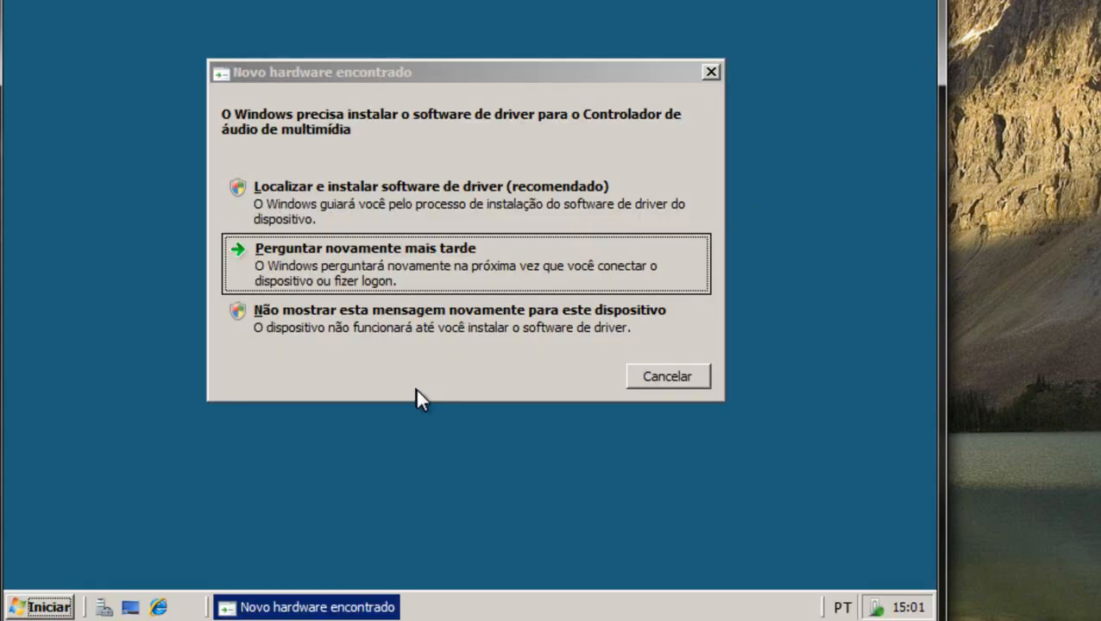
{"action": "left_click", "coordinate": [400, 319]}
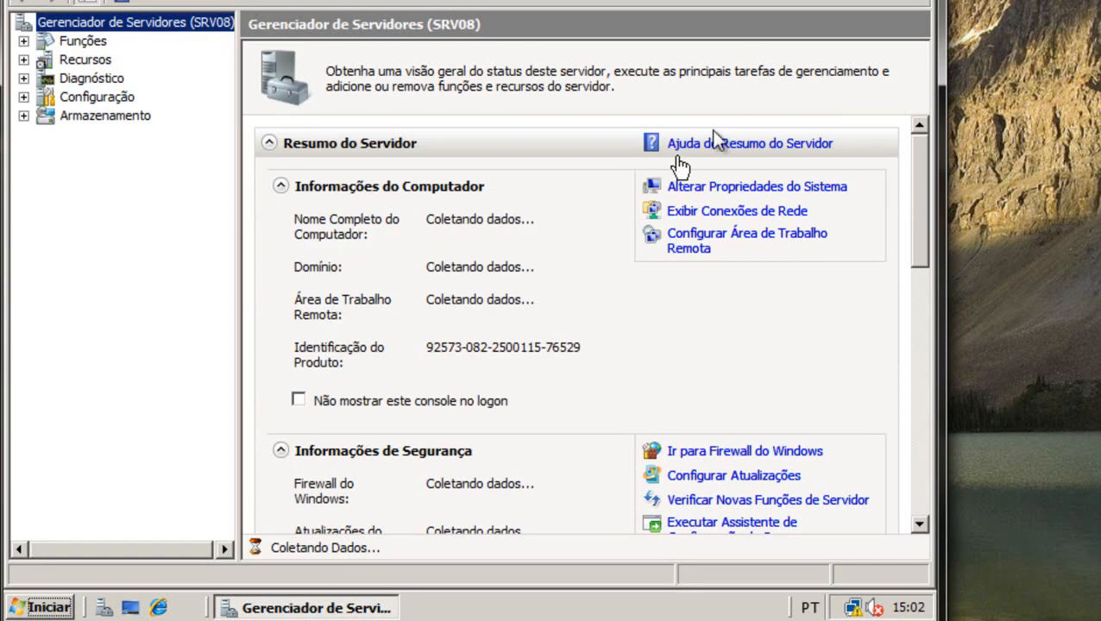
Reopen Server Manager, confirm Funções lists AD Domain Services and DNS Server, then close it.
{"action": "left_click", "coordinate": [919, 0]}
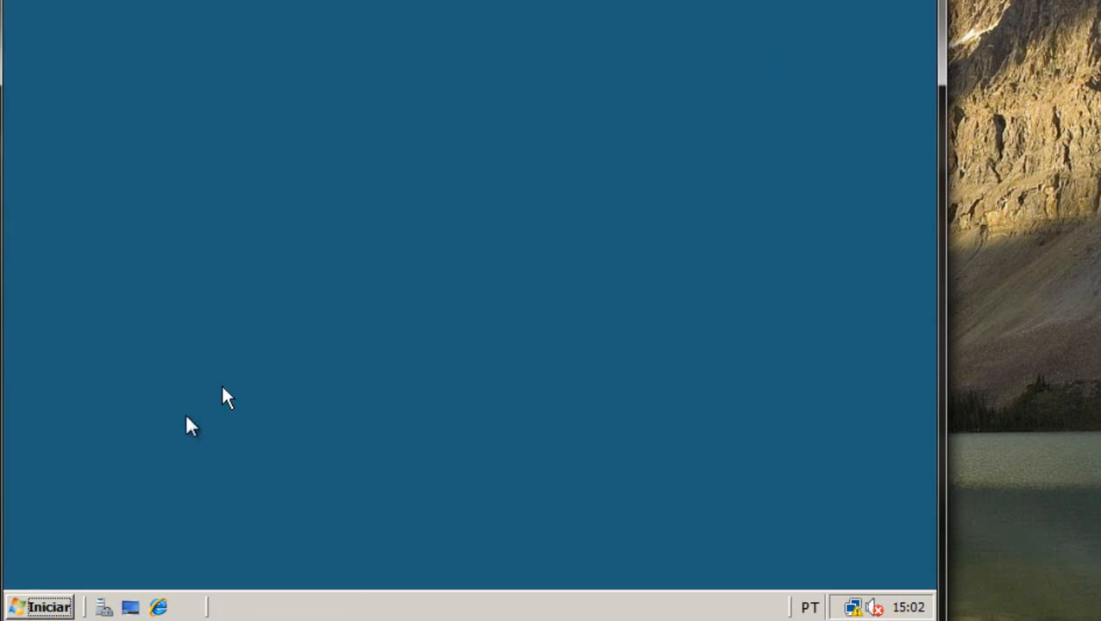
{"action": "left_click", "coordinate": [49, 605]}
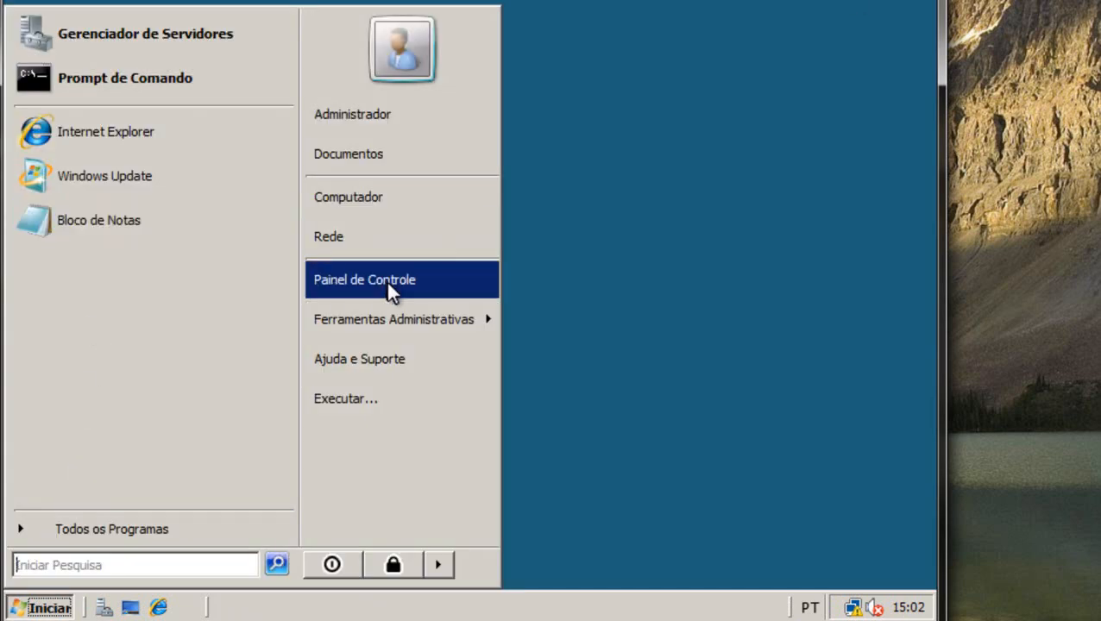
{"action": "left_click", "coordinate": [104, 608]}
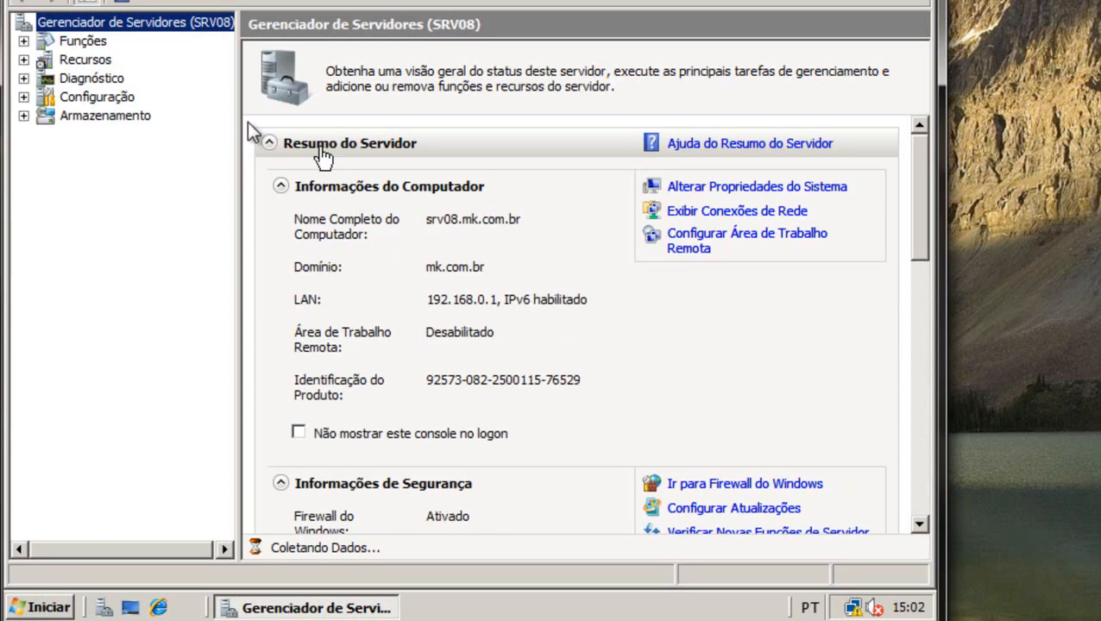
{"action": "left_click", "coordinate": [62, 45]}
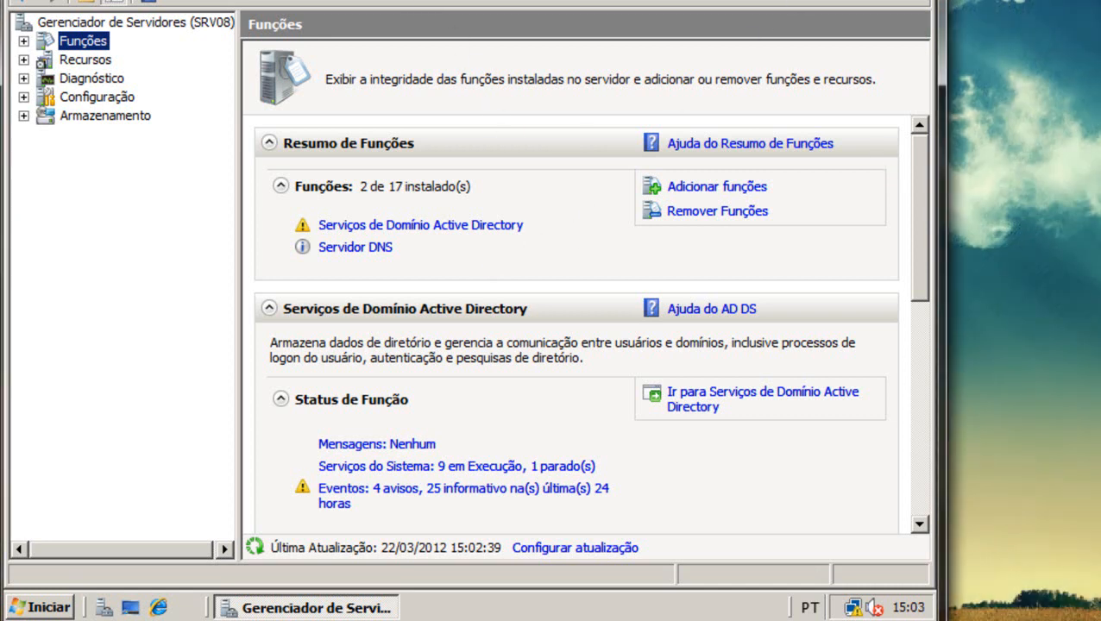
{"action": "left_click", "coordinate": [920, 0]}
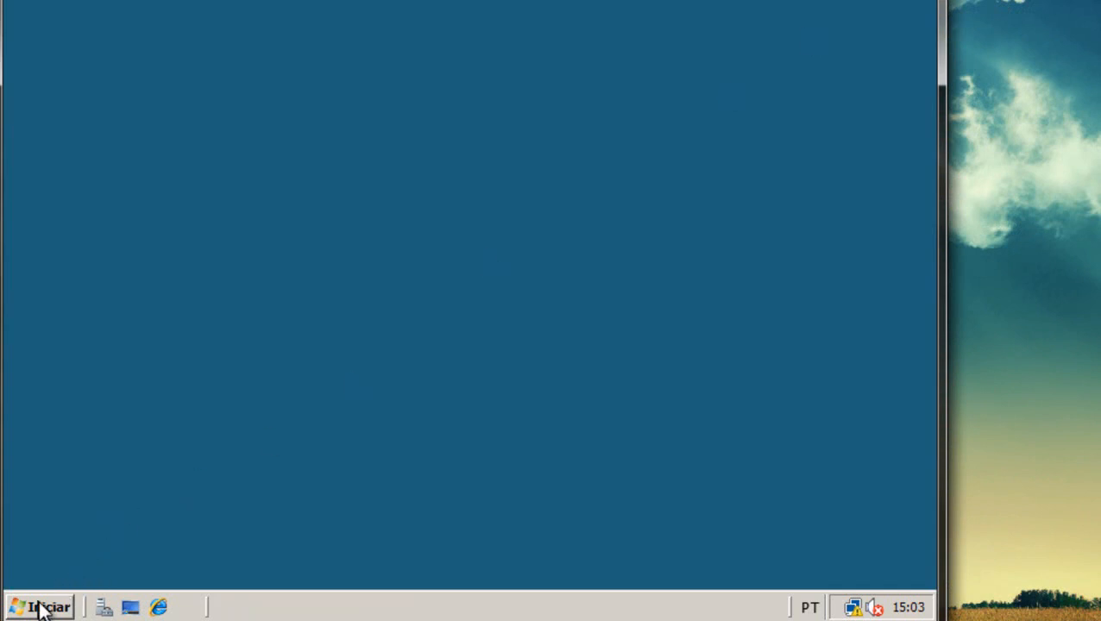
Send a shortcut to Active Directory Users and Computers to the desktop.
{"action": "left_click", "coordinate": [40, 606]}
{"action": "mouse_move", "coordinate": [417, 317]}
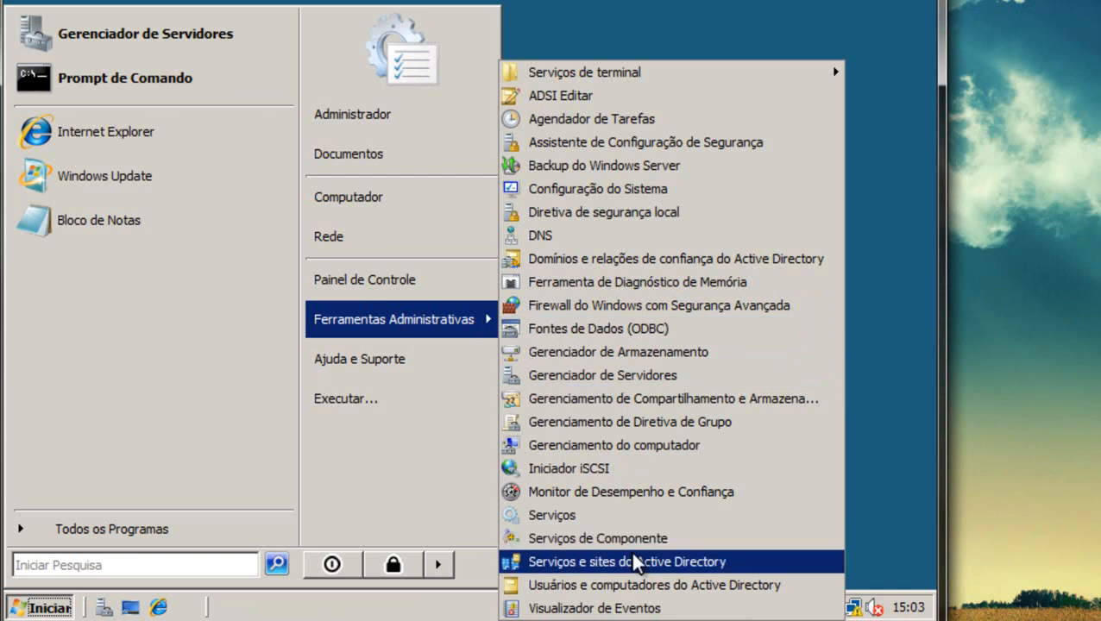
{"action": "right_click", "coordinate": [619, 580]}
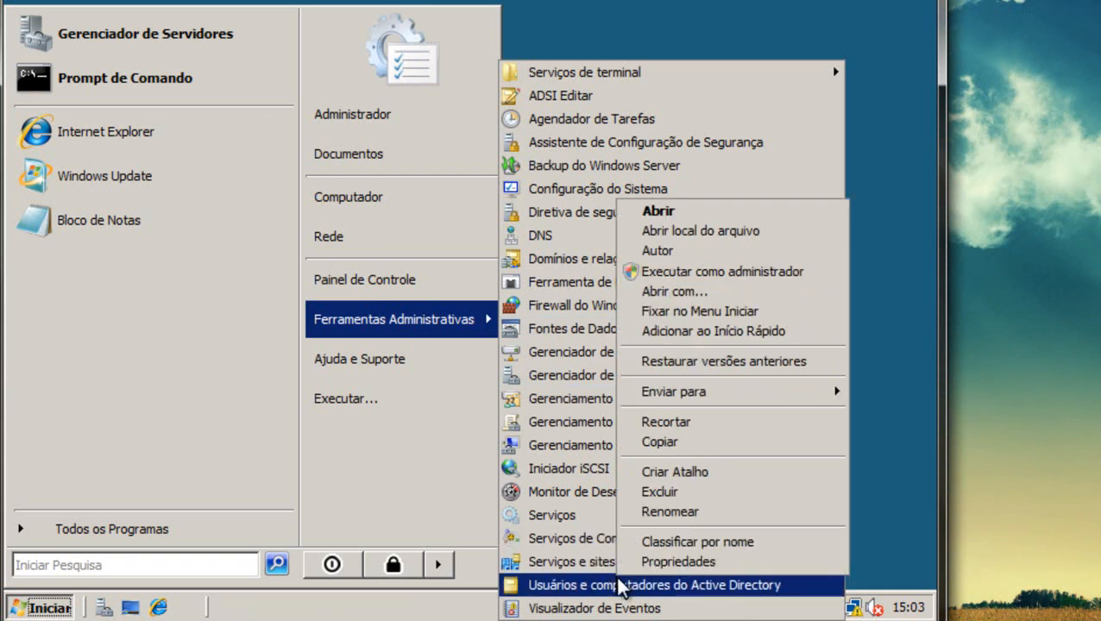
{"action": "mouse_move", "coordinate": [794, 400]}
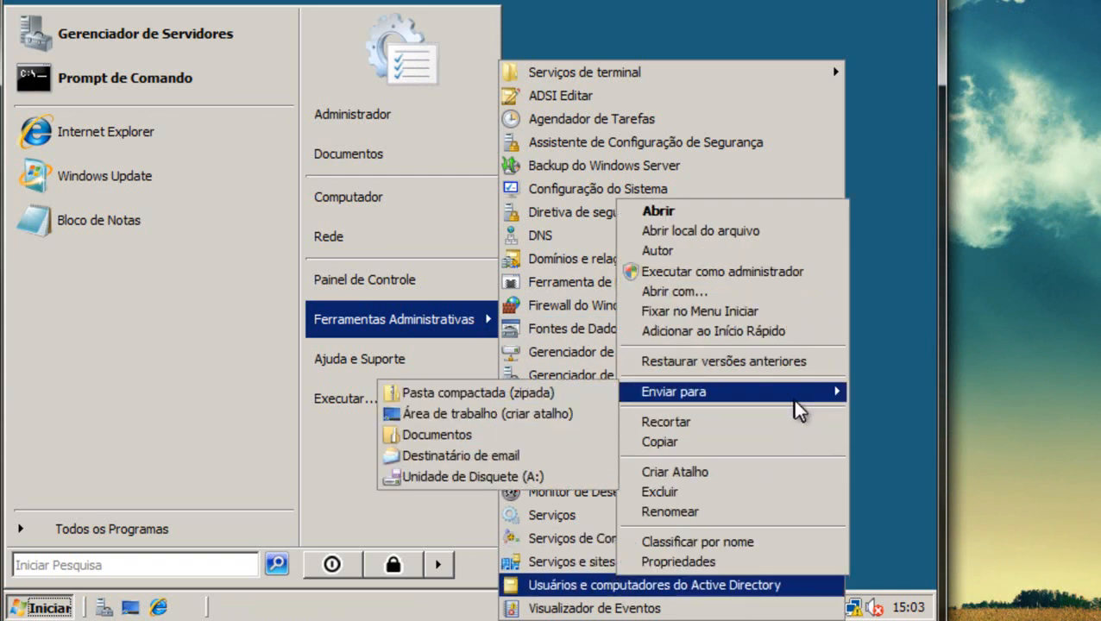
{"action": "left_click", "coordinate": [515, 413]}
{"action": "left_click", "coordinate": [606, 3]}
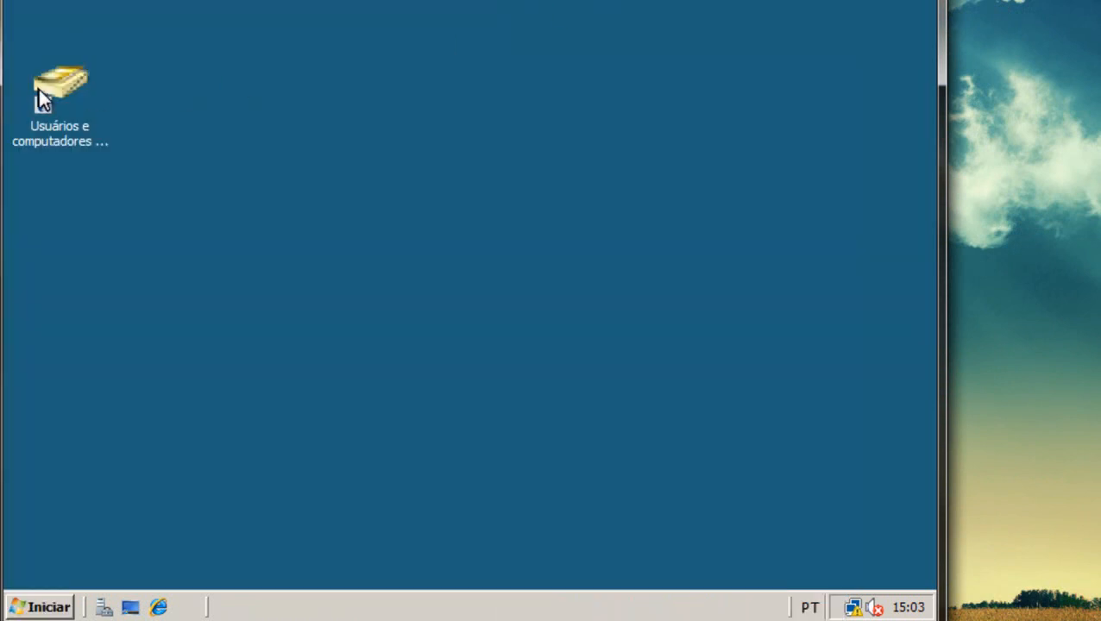
Browse mk.com.br's Builtin, Computers, Domain Controllers (SRV08) and Users containers, then close the console.
{"action": "left_click", "coordinate": [70, 88]}
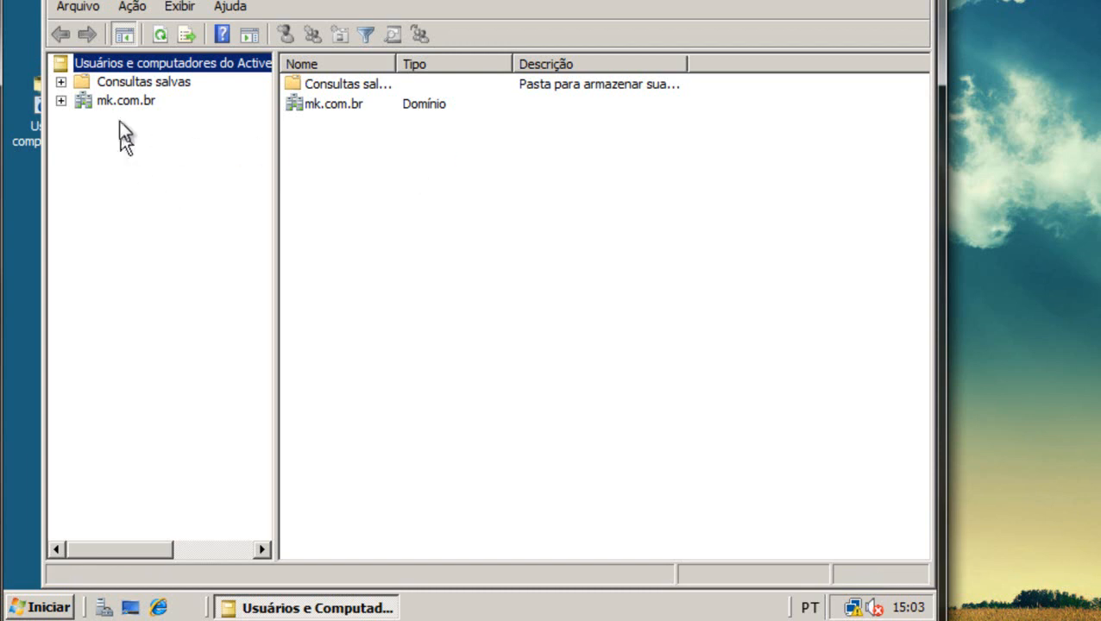
{"action": "left_click", "coordinate": [112, 100]}
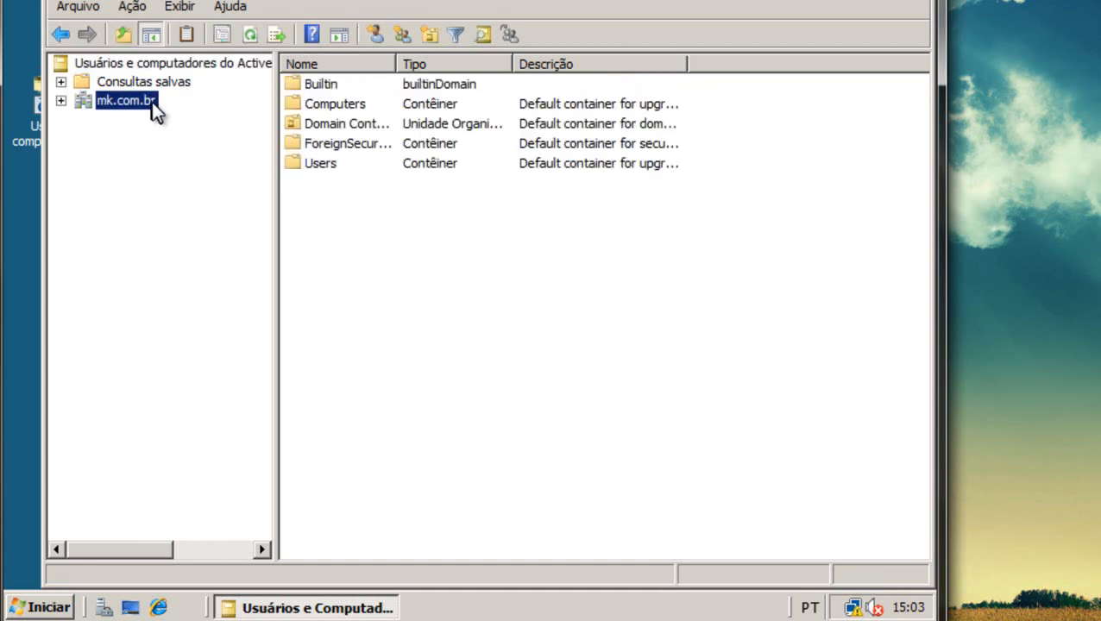
{"action": "left_click", "coordinate": [60, 101]}
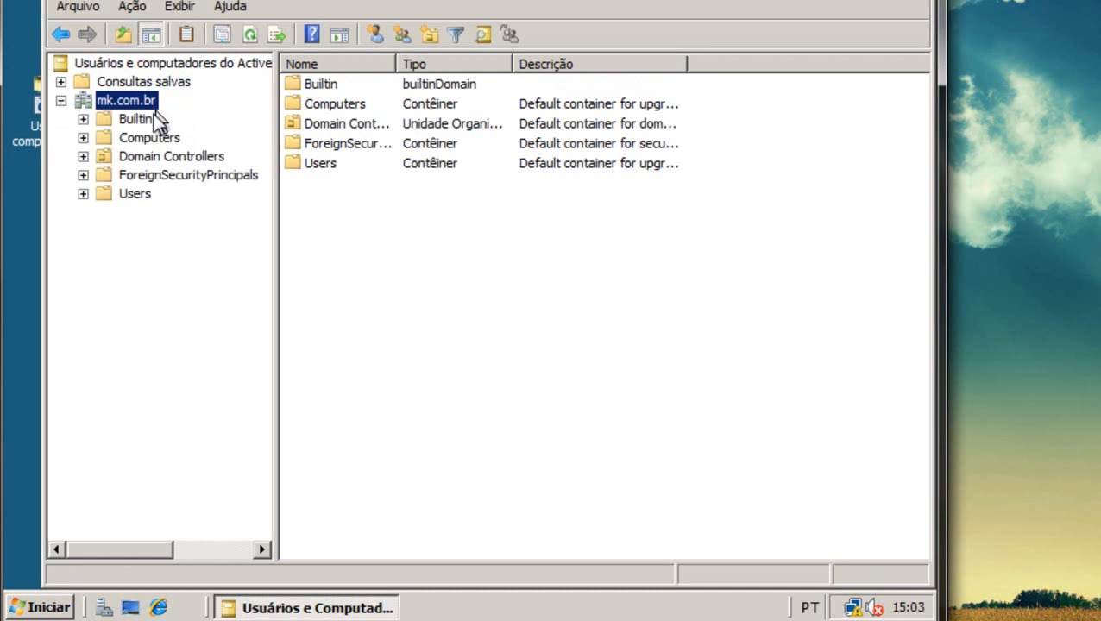
{"action": "left_click", "coordinate": [131, 121]}
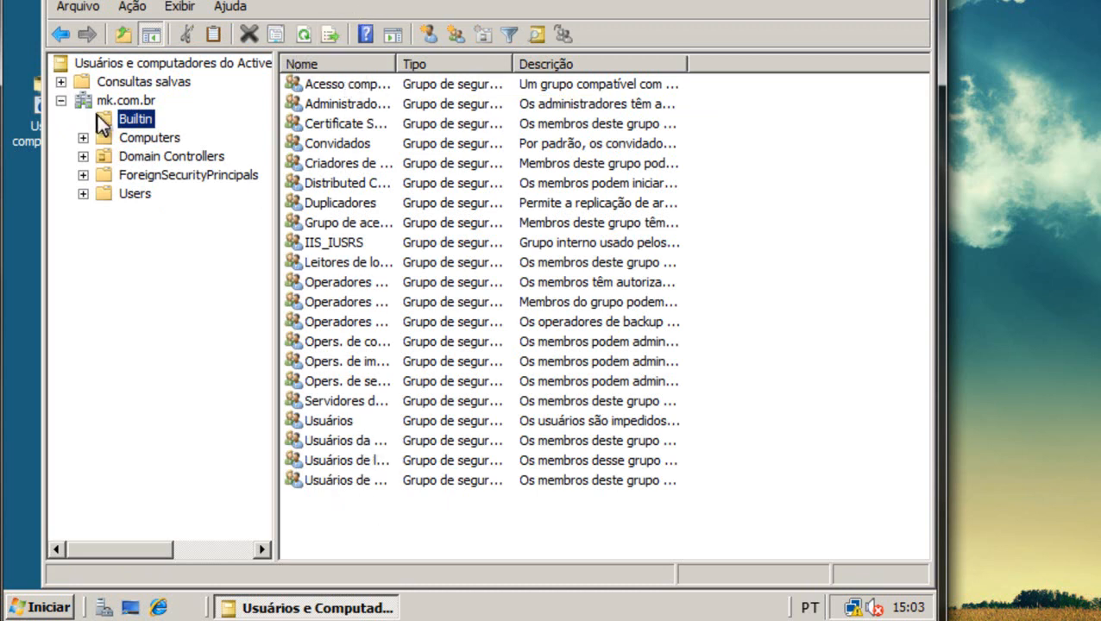
{"action": "left_click", "coordinate": [131, 140]}
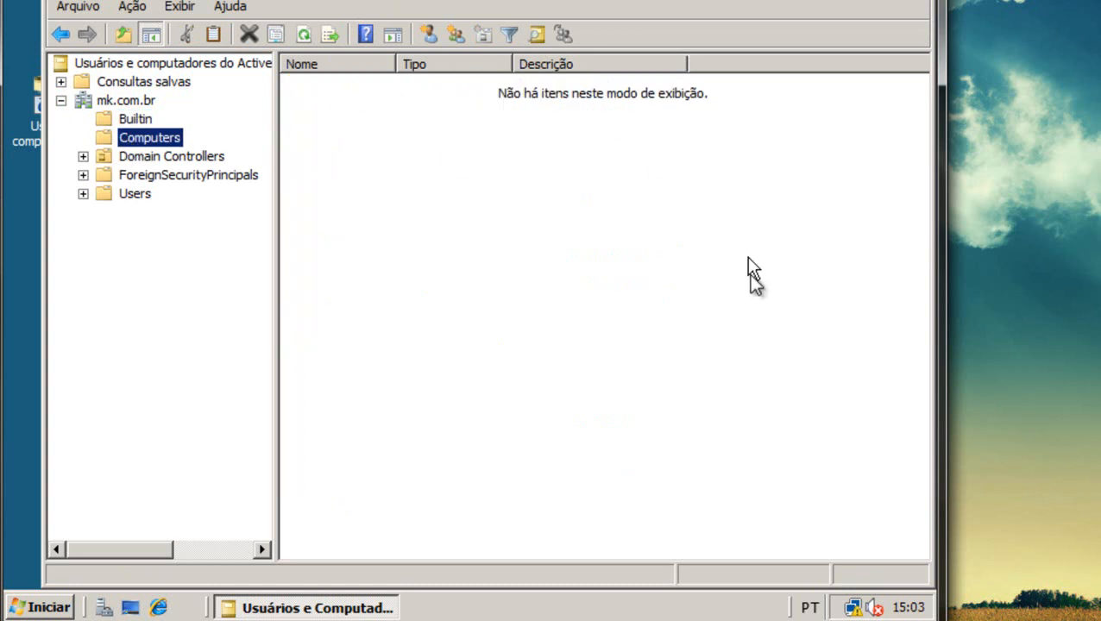
{"action": "left_click", "coordinate": [196, 159]}
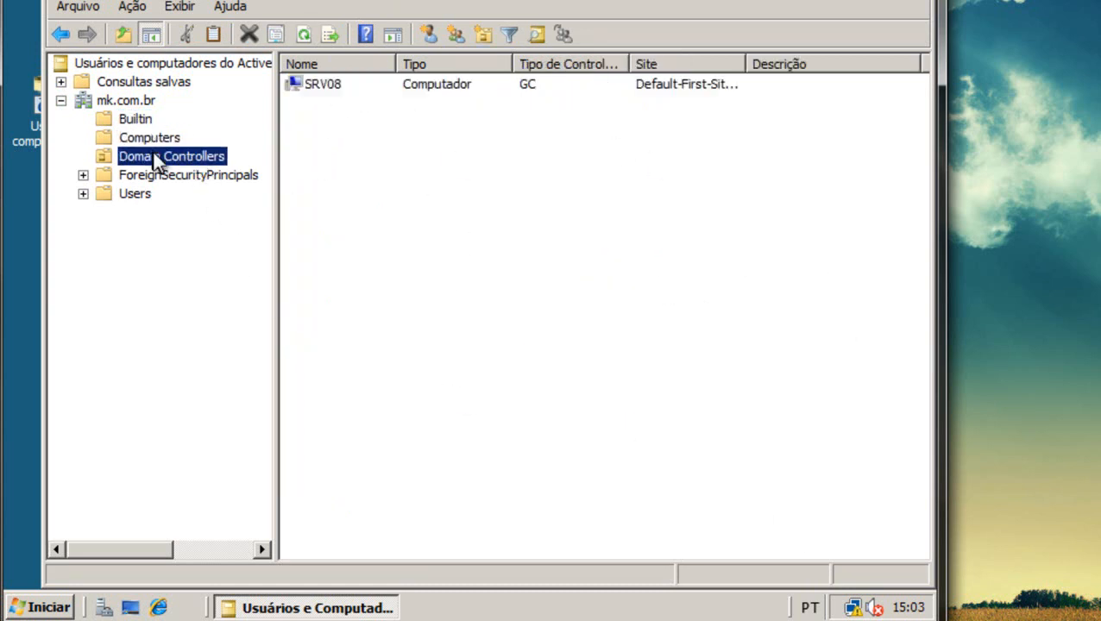
{"action": "left_click", "coordinate": [326, 84]}
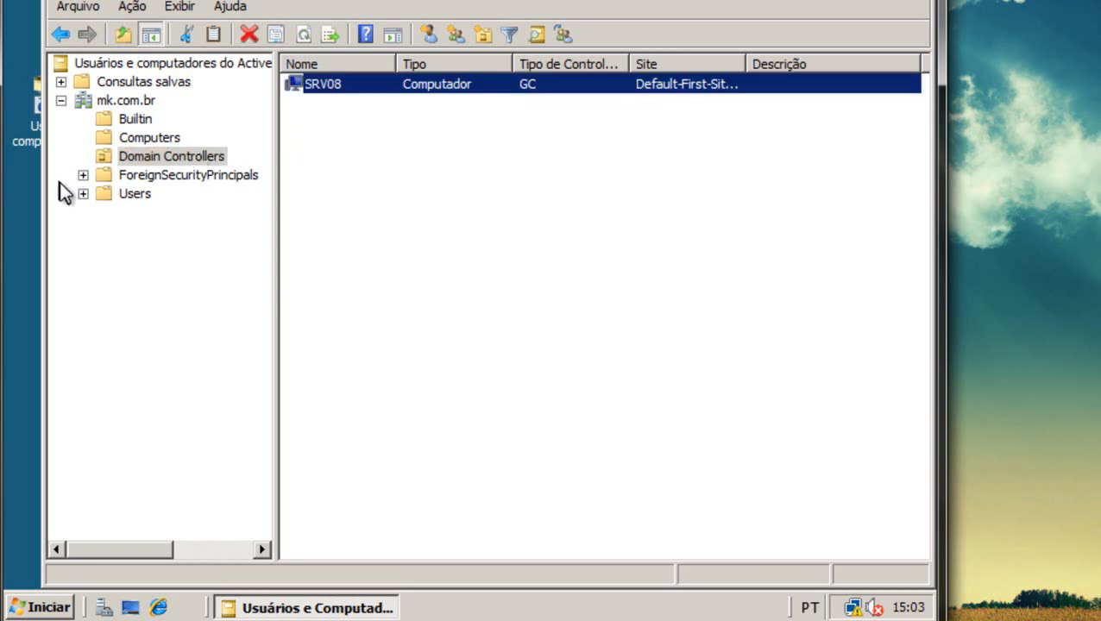
{"action": "left_click", "coordinate": [102, 195]}
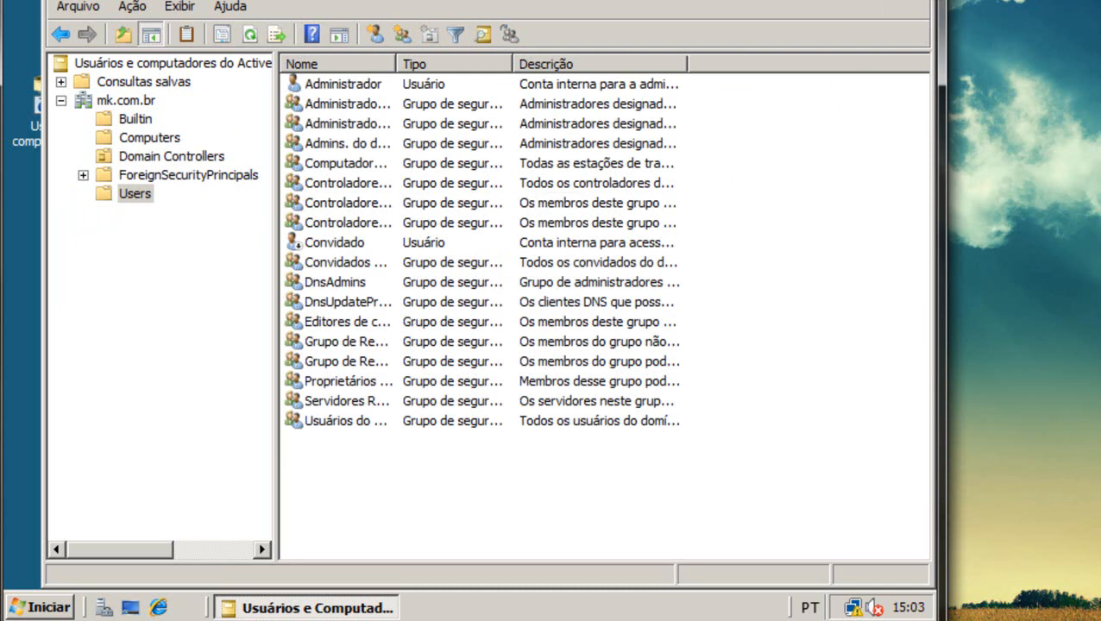
{"action": "left_click", "coordinate": [930, 3]}
{"action": "left_click", "coordinate": [587, 109]}
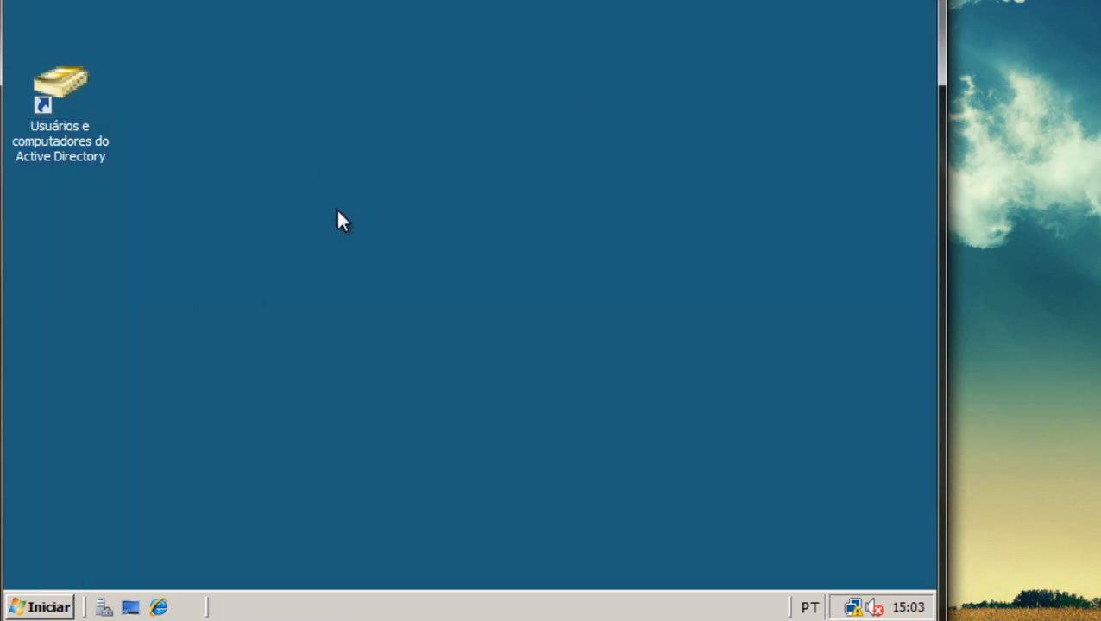